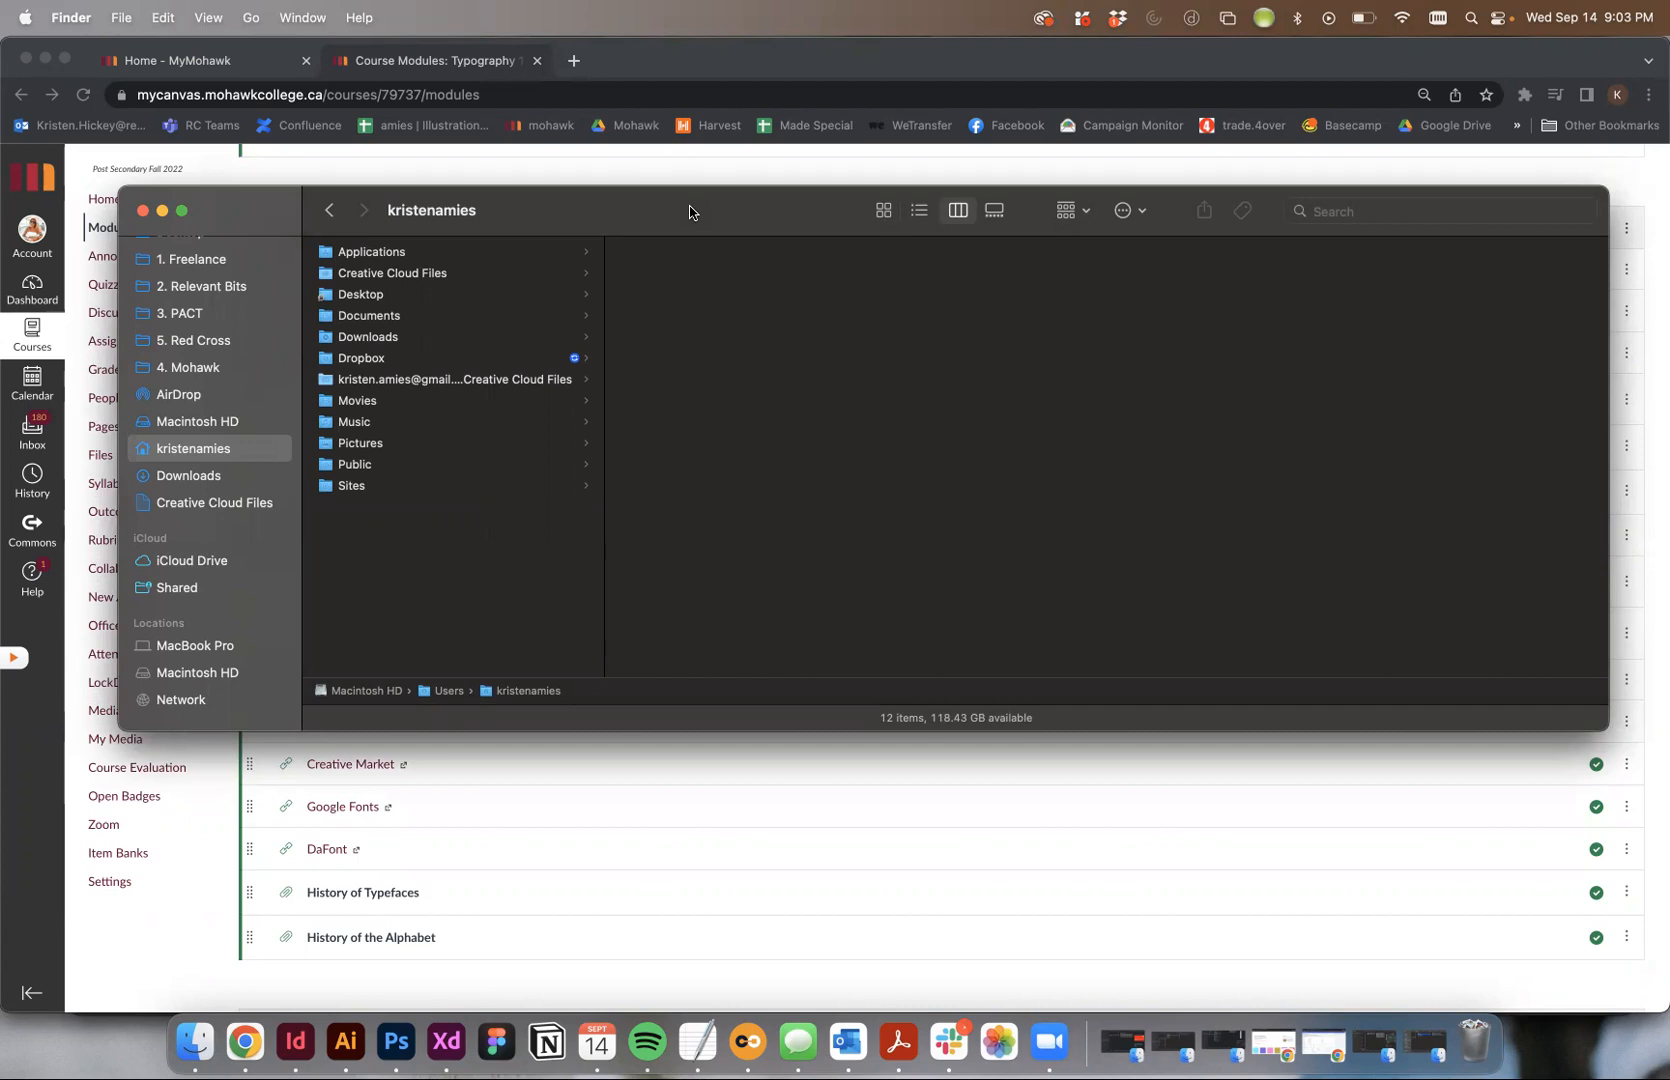
drag(689, 212, 701, 138)
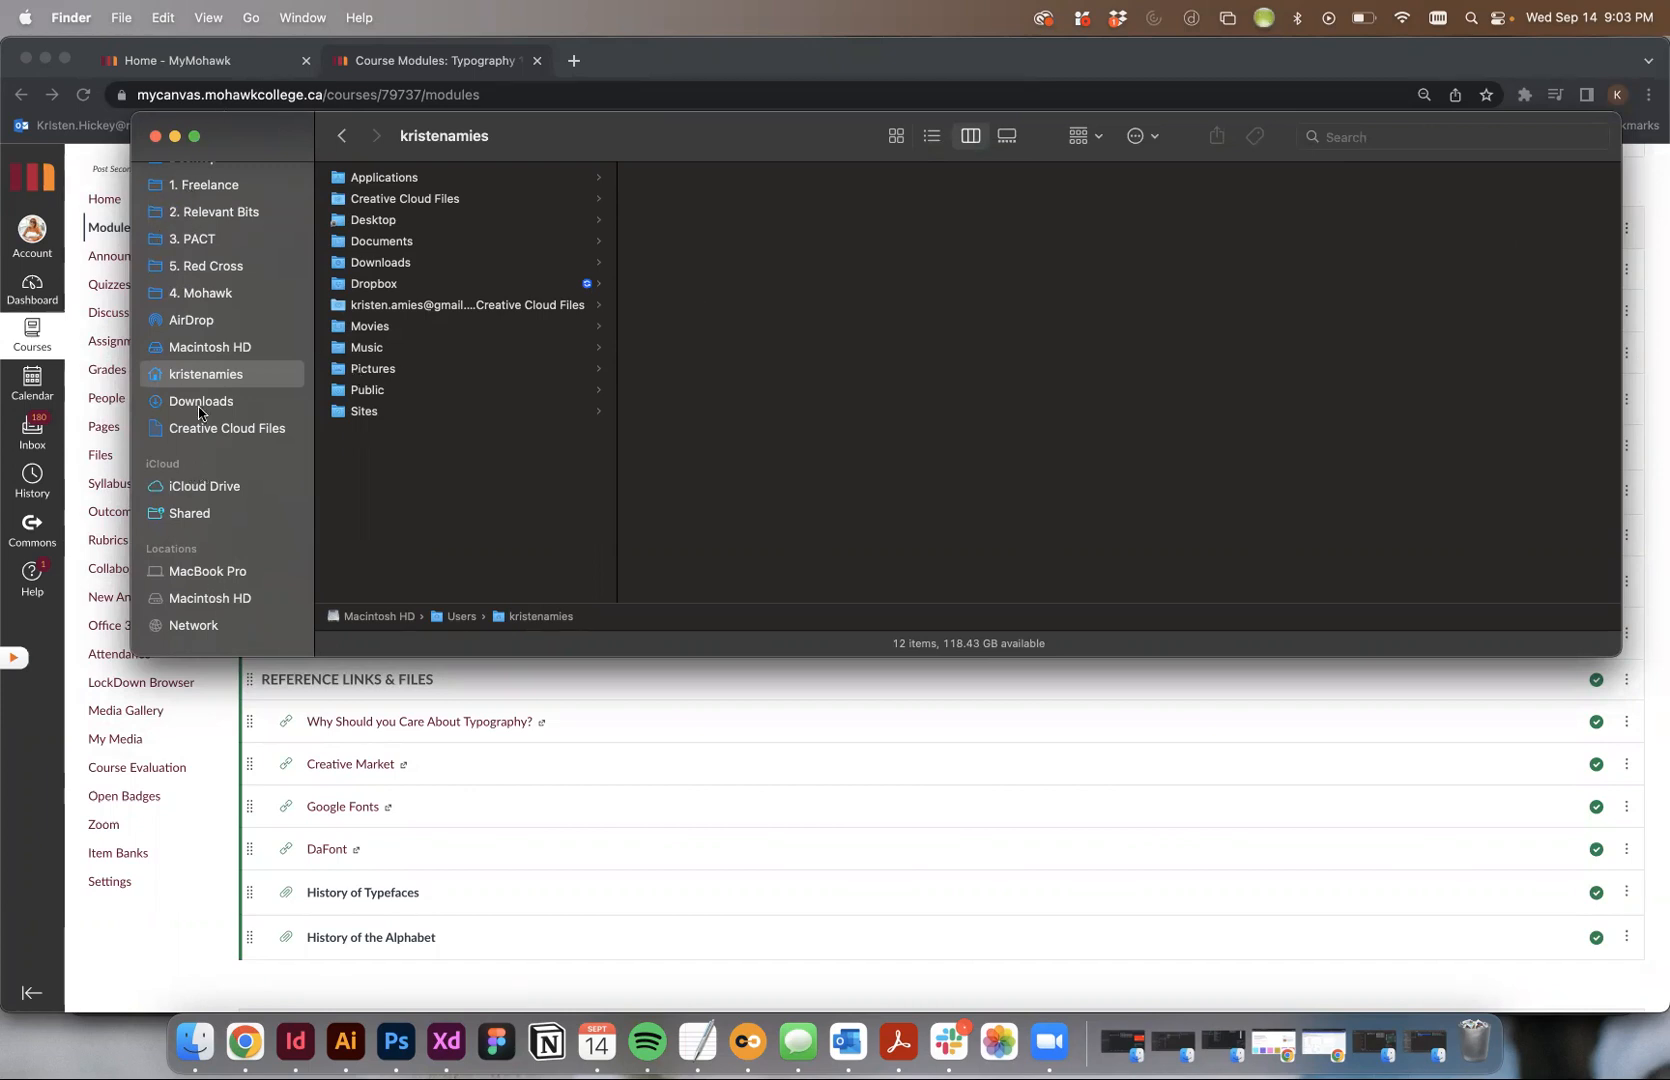
scroll(199, 374, up, 3)
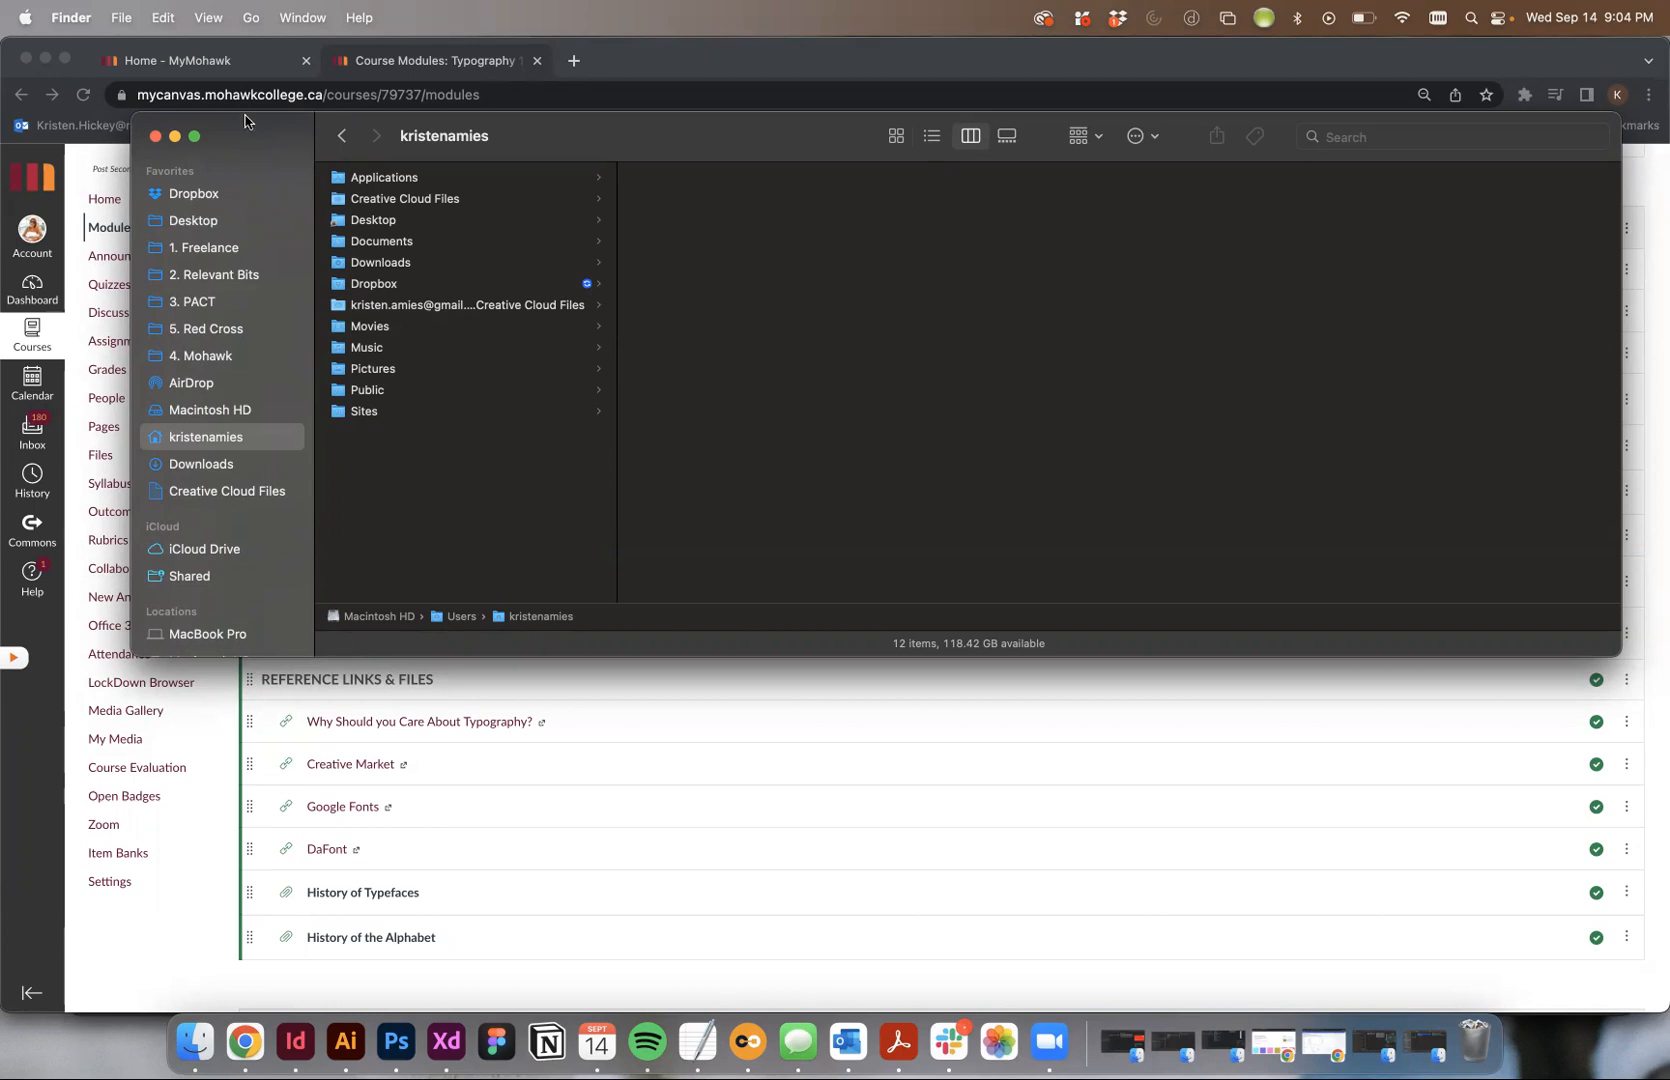
drag(285, 132, 251, 184)
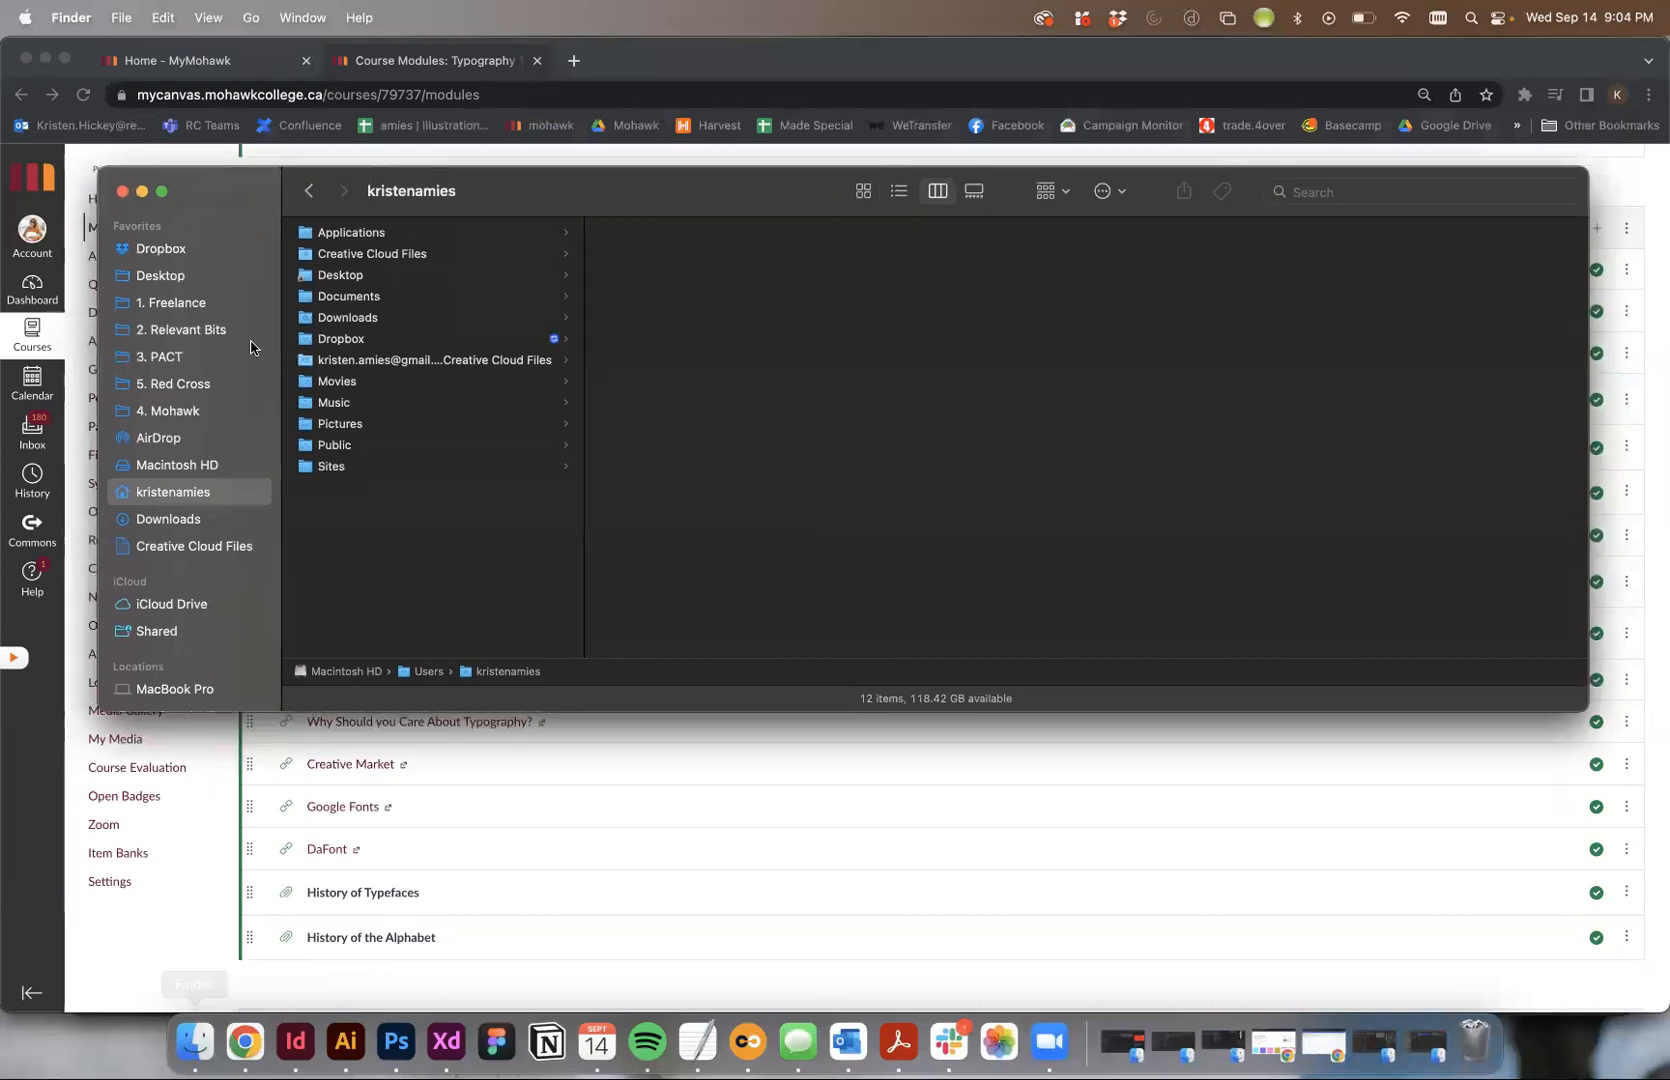
drag(215, 202, 308, 313)
Step: Review the General and Sidebar settings in the Finder preferences
click(62, 16)
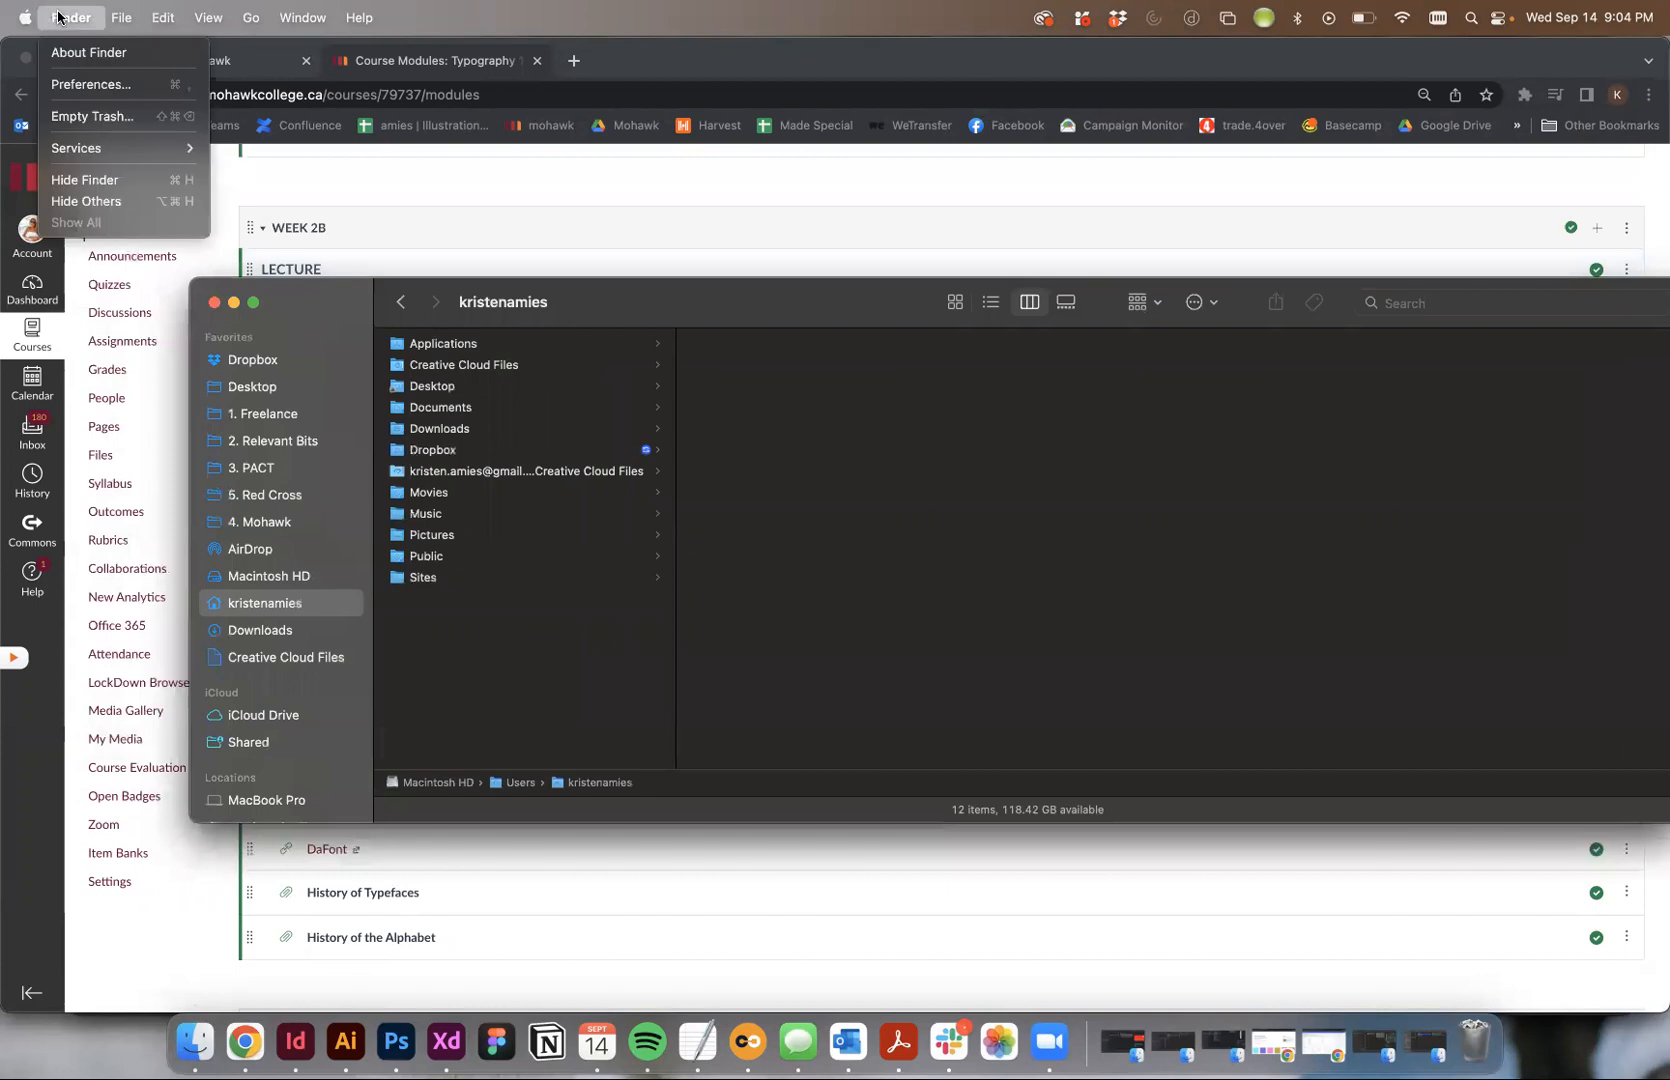
click(90, 84)
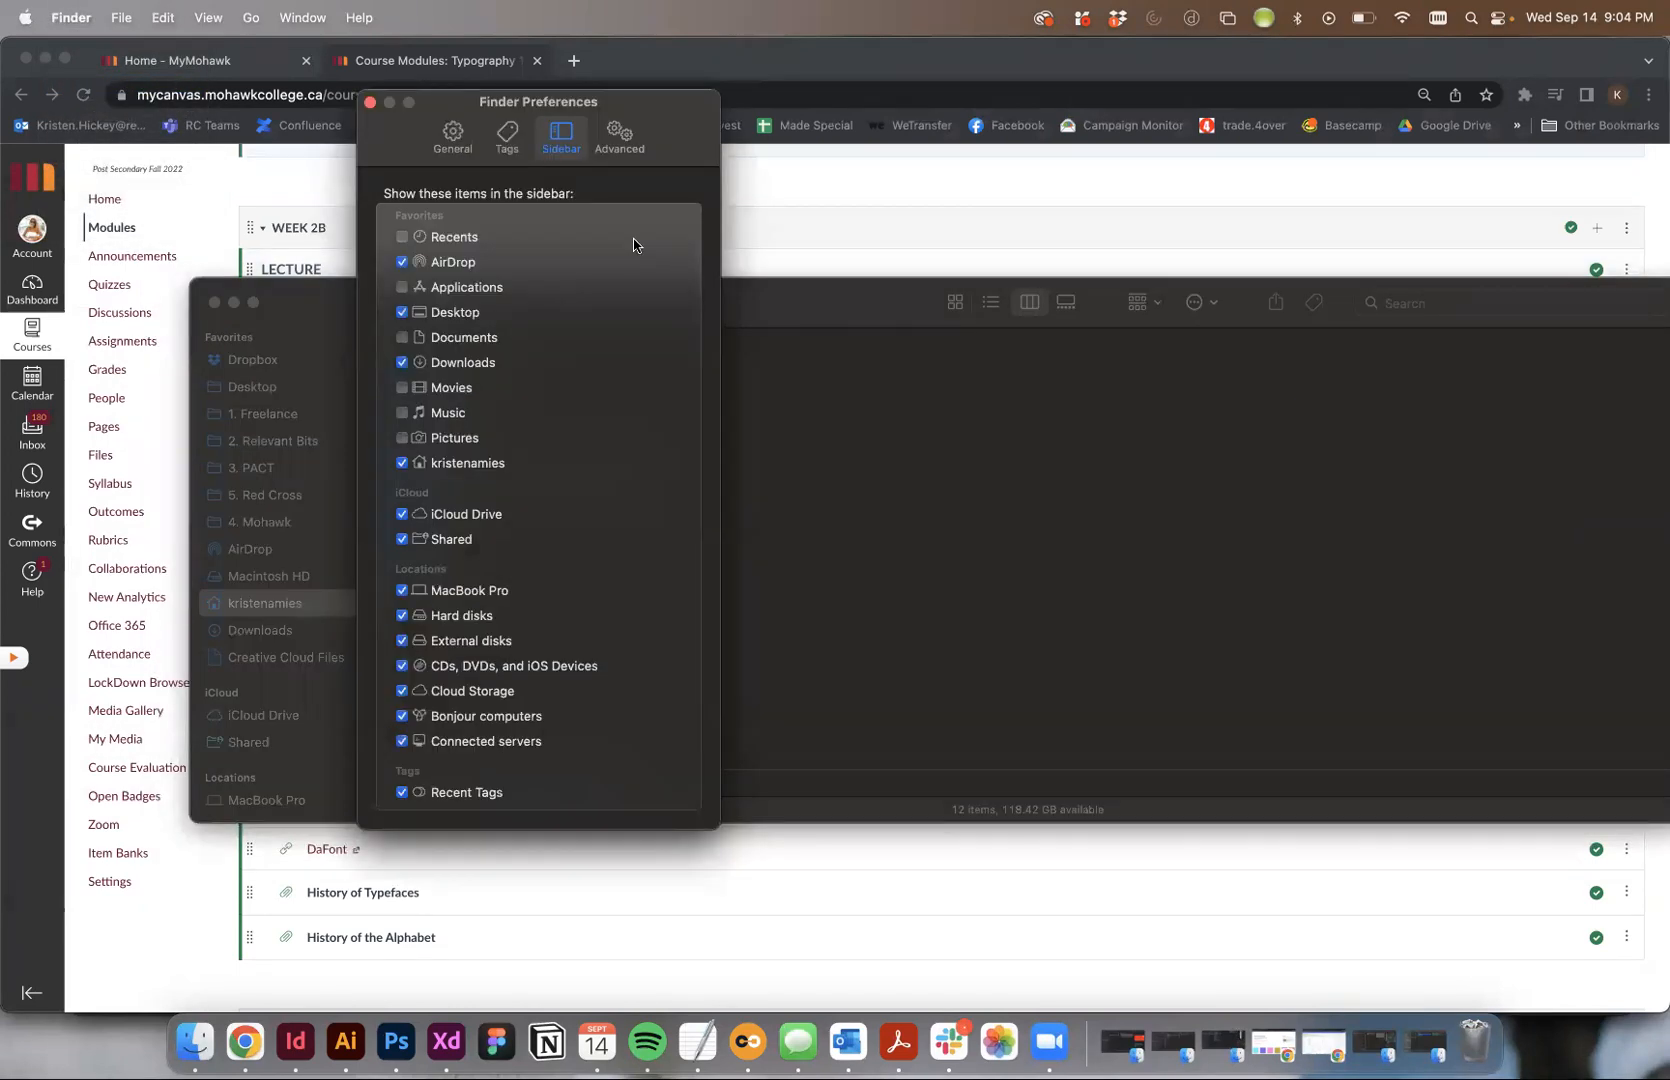
click(451, 145)
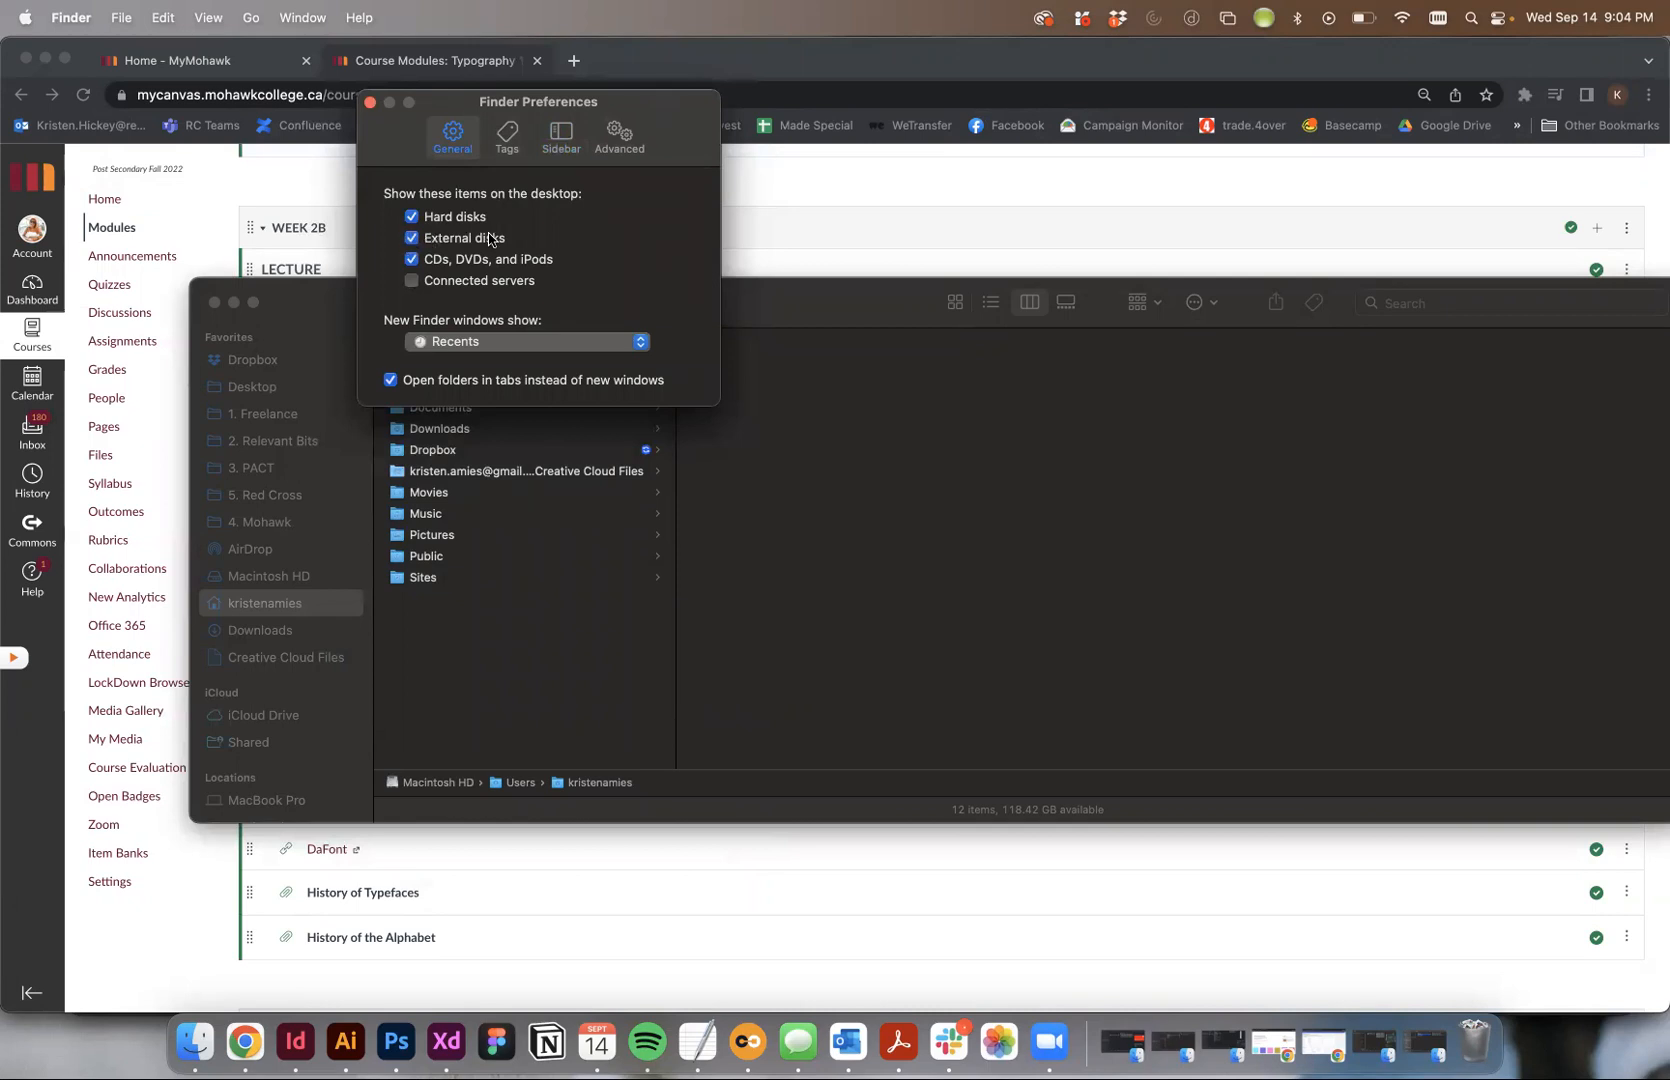
click(560, 138)
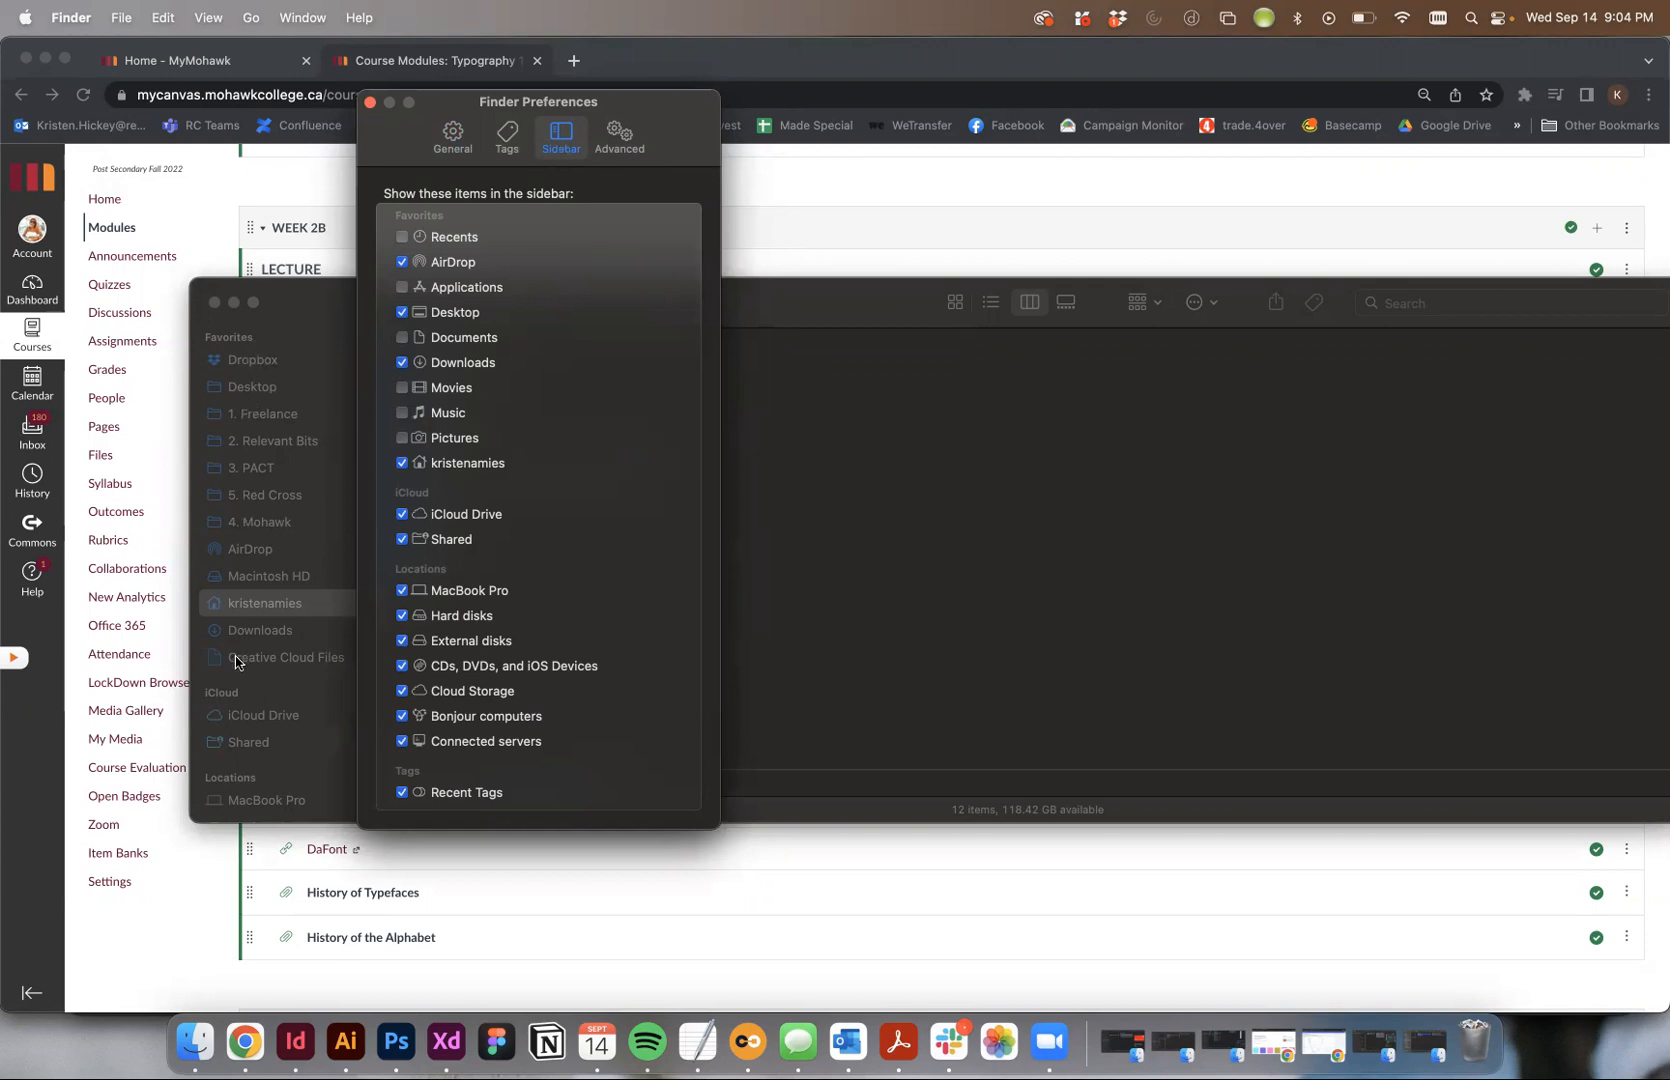
Step: Switch the home folder's sidebar entry off and back on, and close the Finder preferences
click(476, 465)
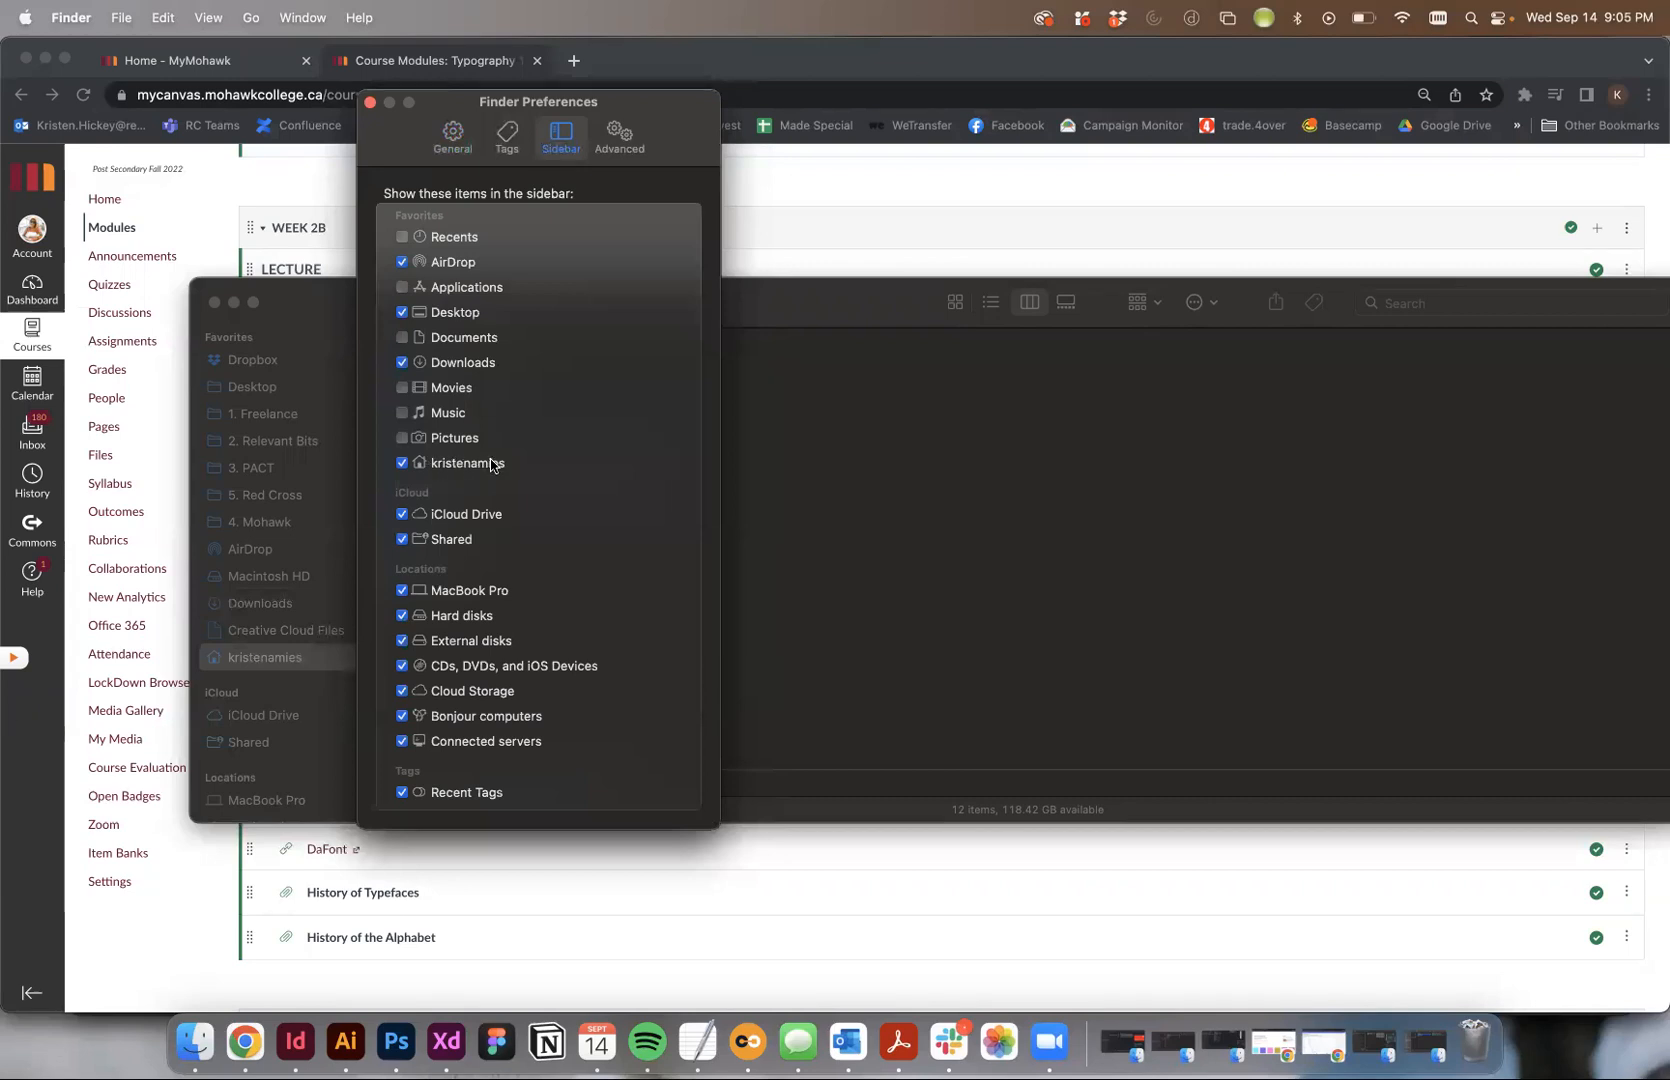
click(401, 465)
click(401, 465)
click(370, 103)
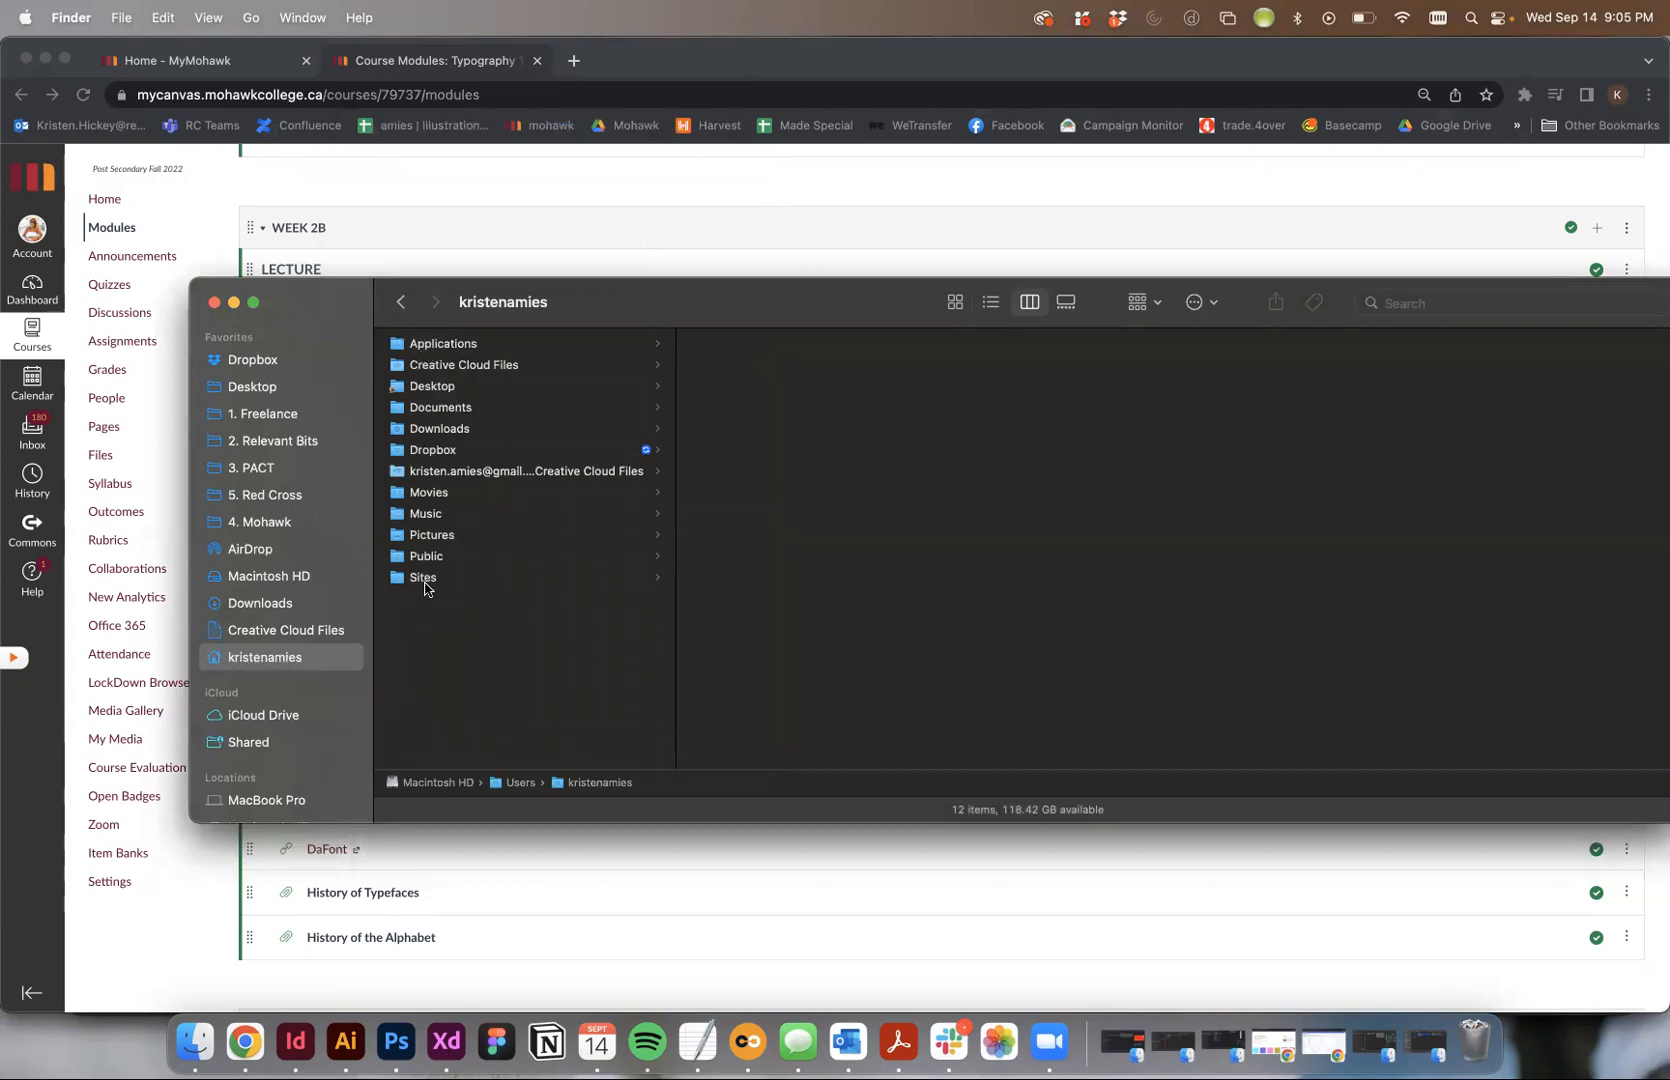
Step: Create a new folder named "Mohawk" in the home folder
right_click(472, 672)
click(477, 643)
right_click(477, 643)
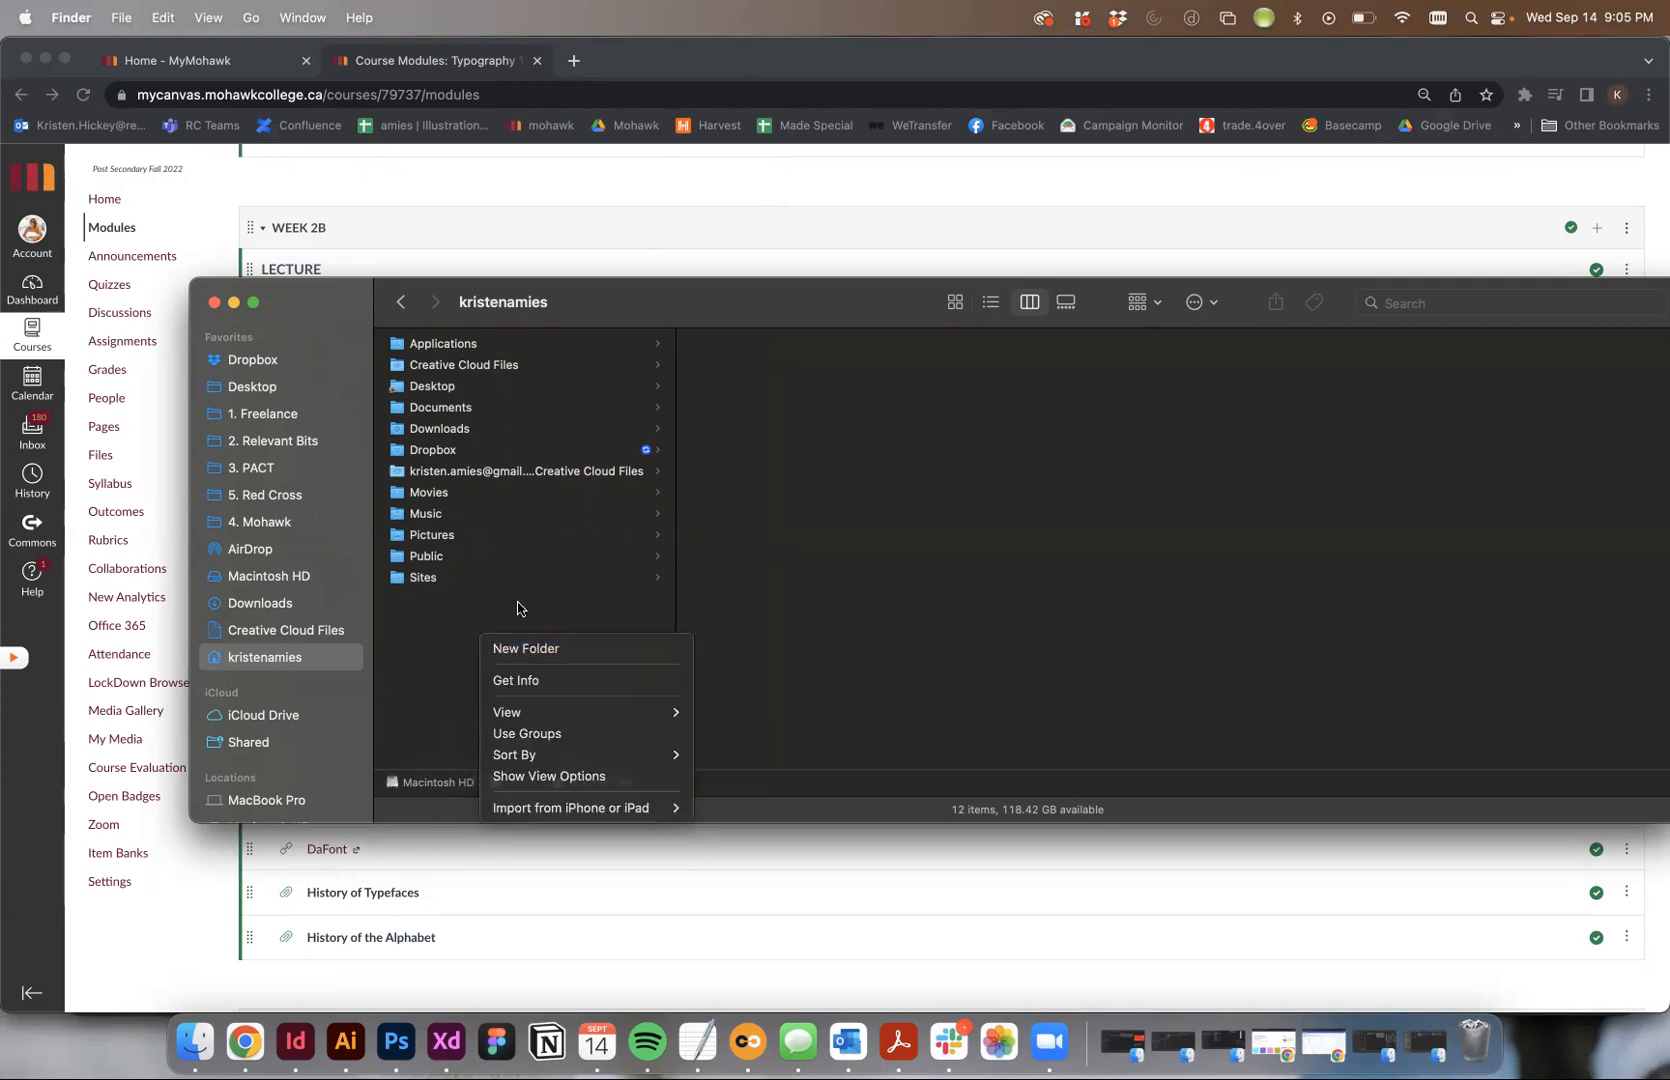
click(517, 608)
right_click(504, 643)
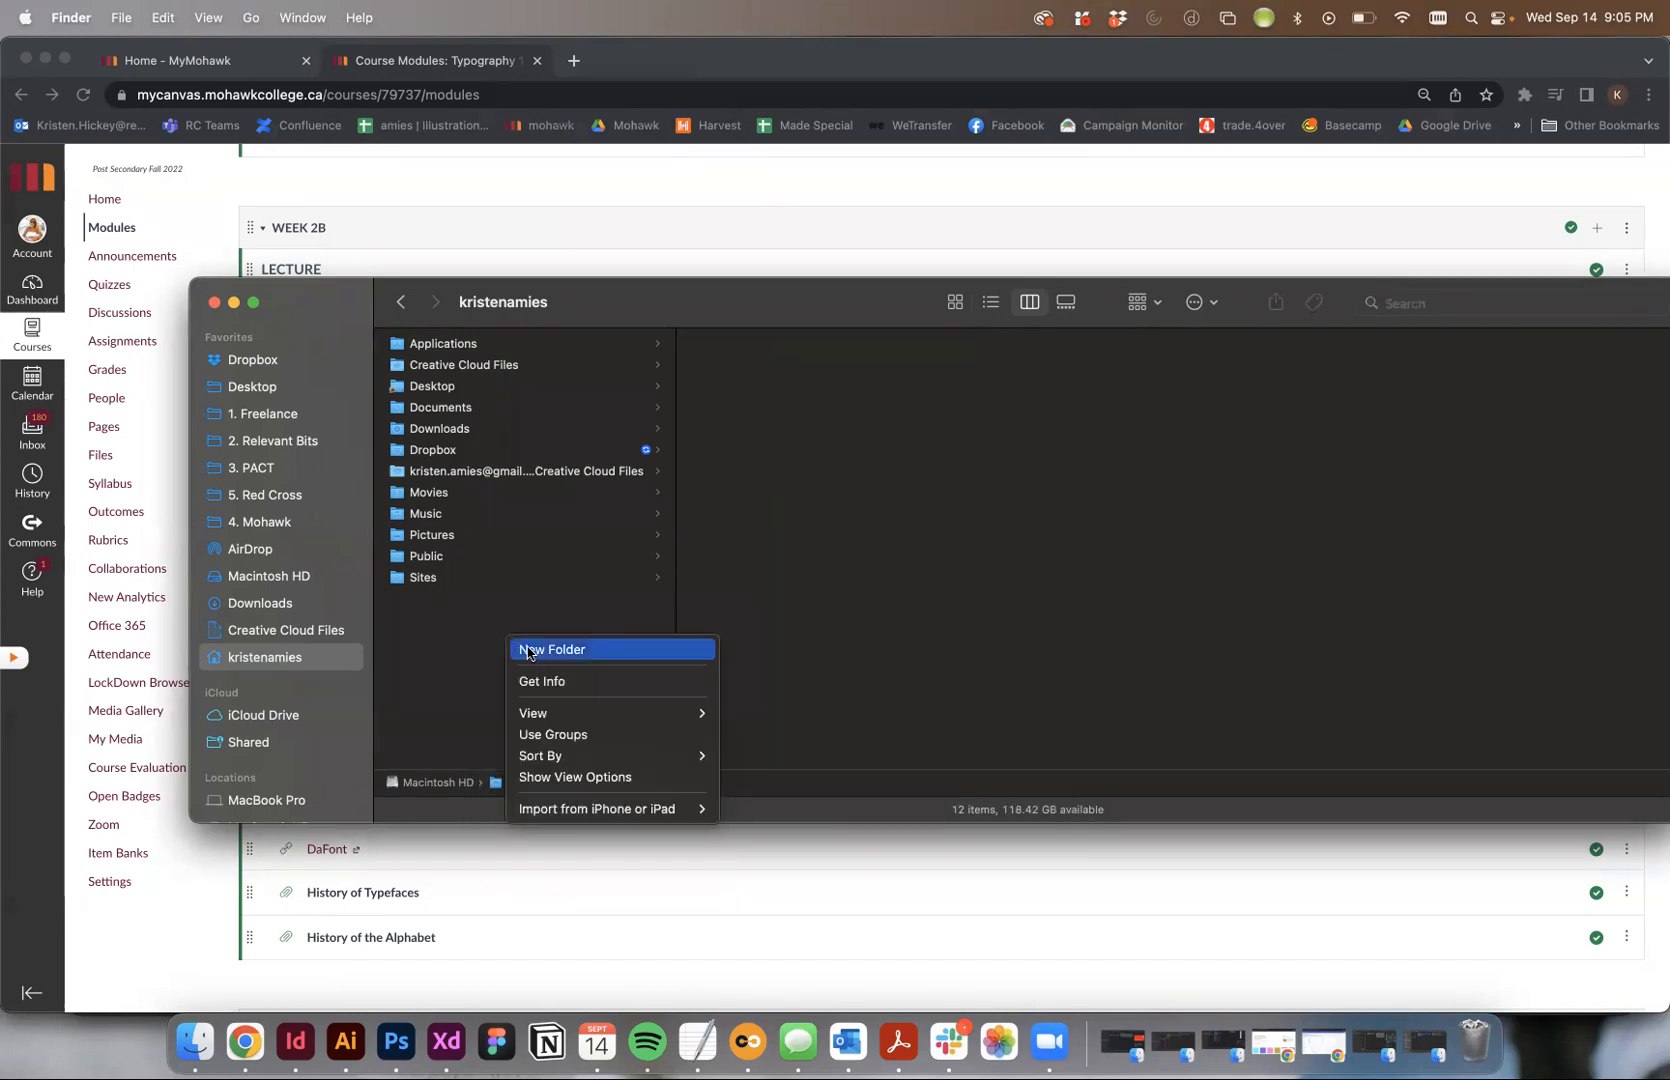
click(528, 652)
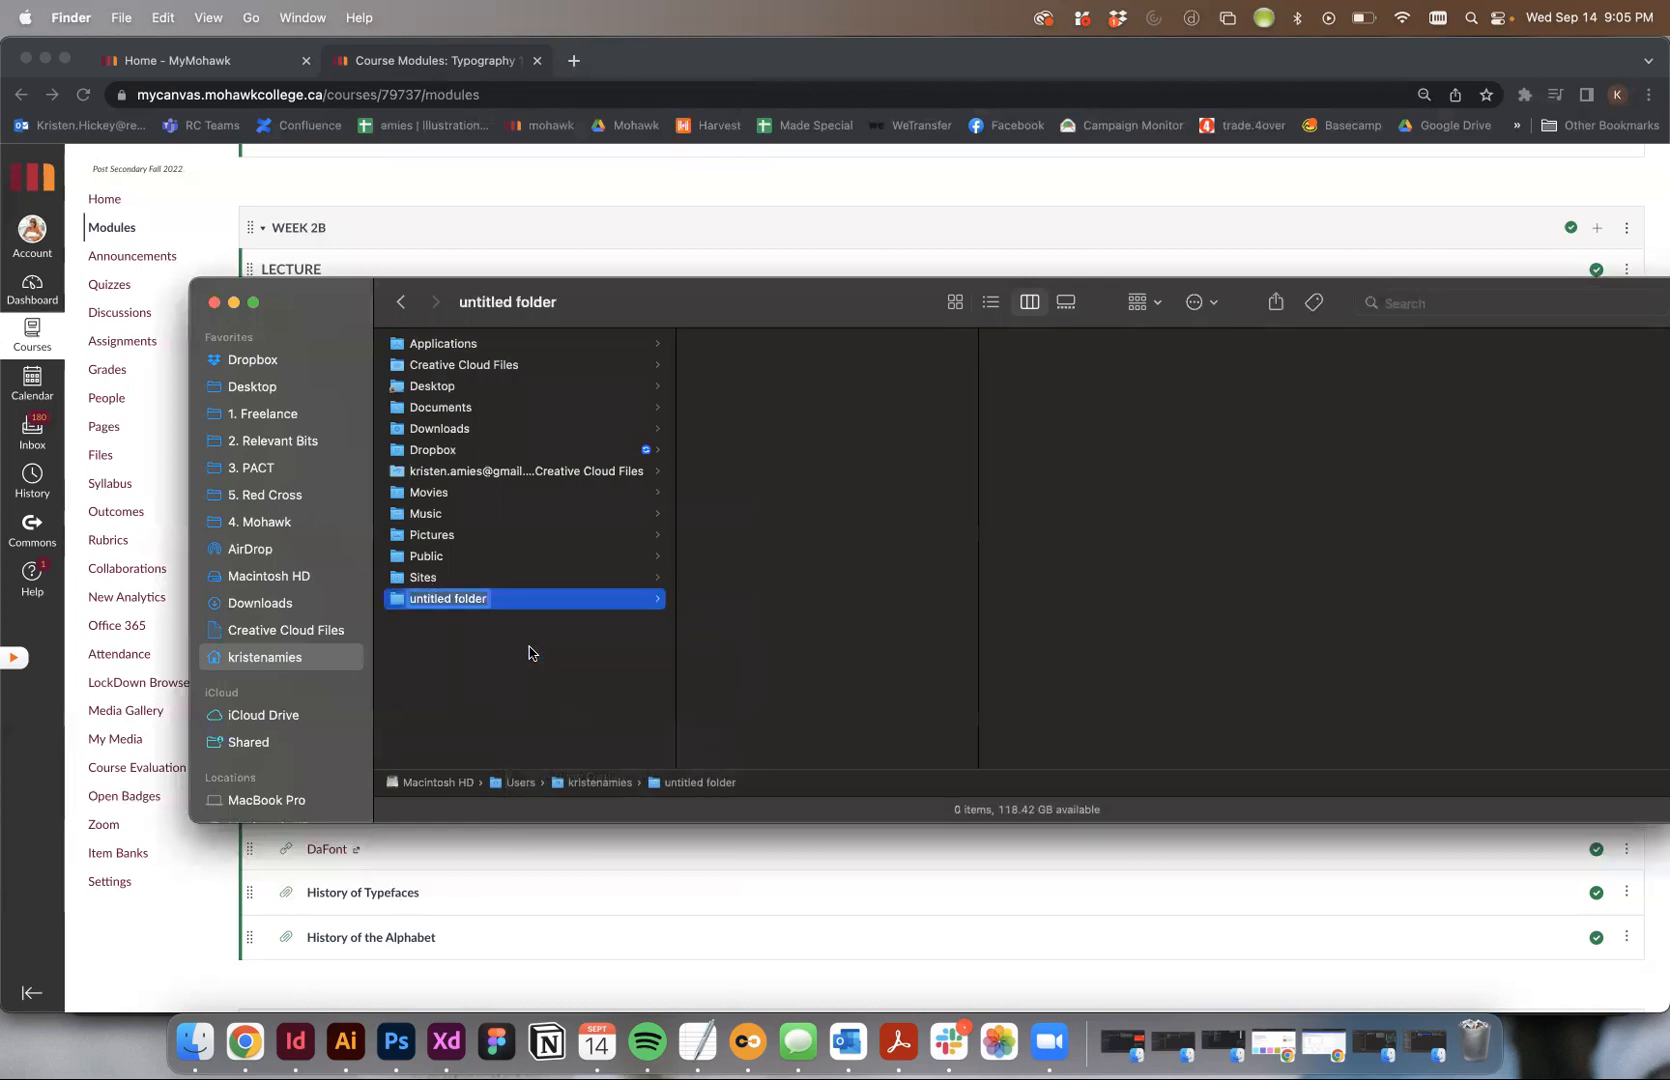
text(Mohawk 20)
key(BackSpace)
key(BackSpace)
key(BackSpace)
key(Return)
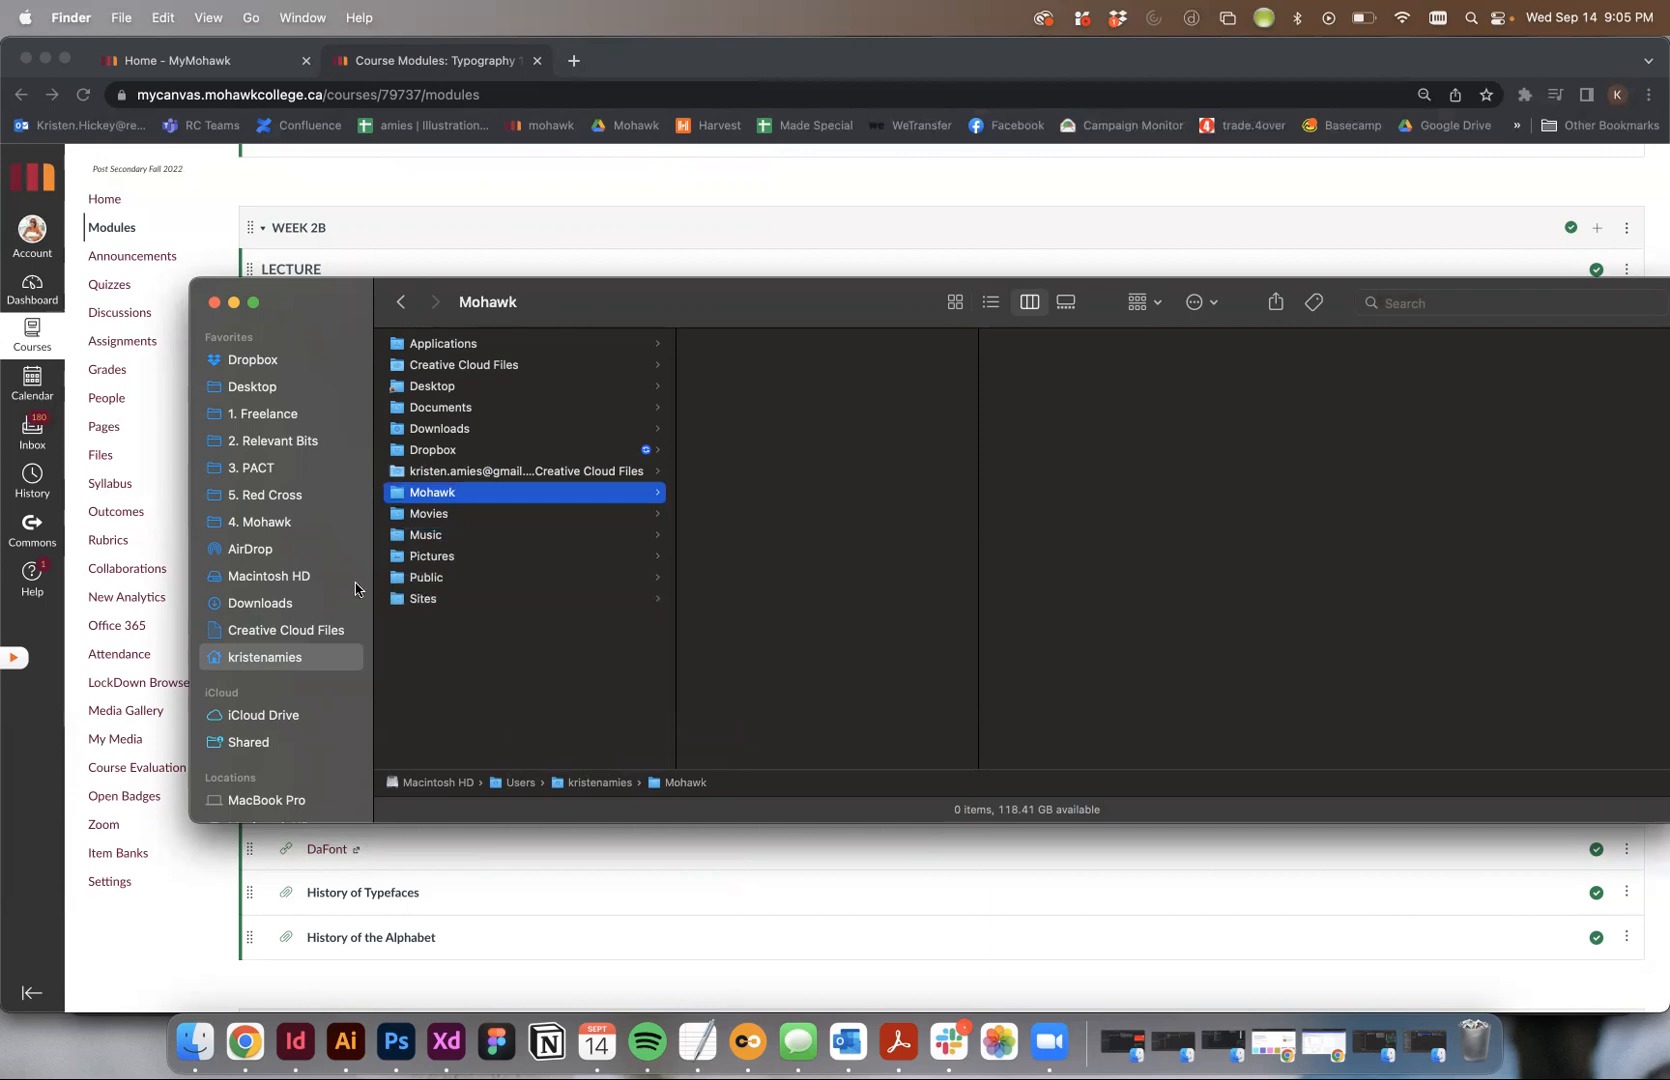
Step: Create a subfolder named "1. Fall 2022" inside the Mohawk folder
click(438, 492)
right_click(860, 507)
click(873, 519)
text(1.)
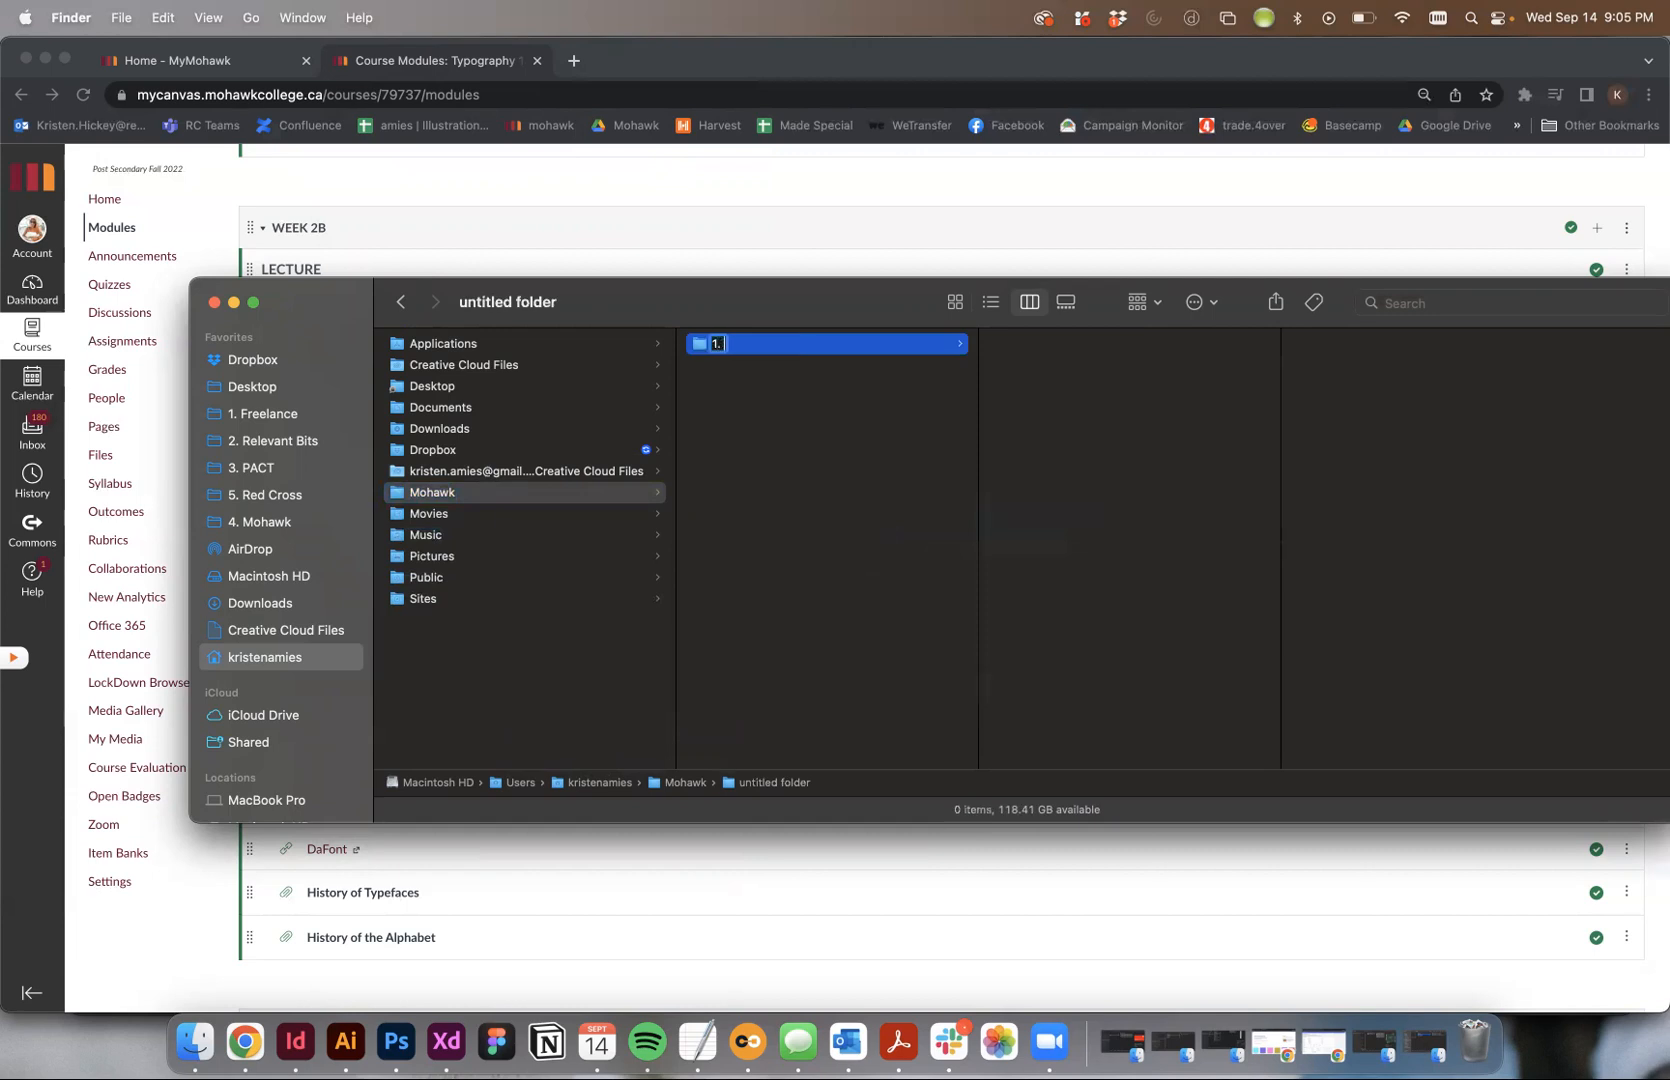
text( Fall 2022)
key(Return)
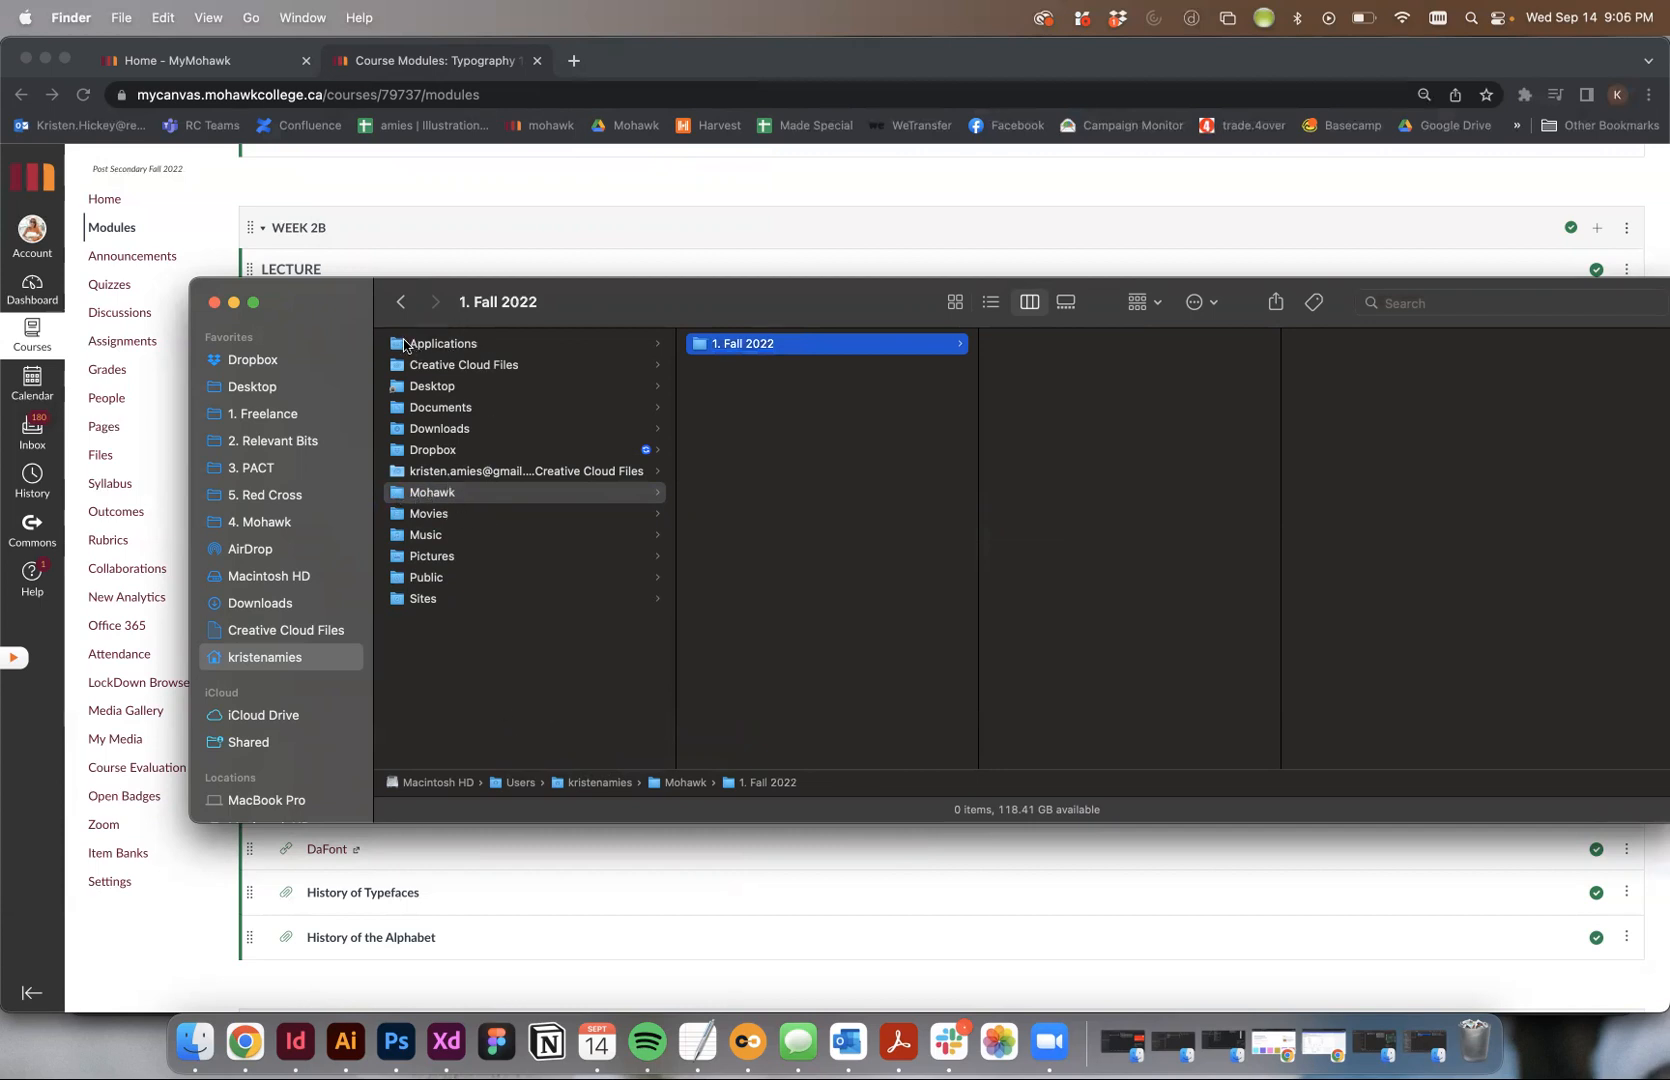
Step: Rename the Mohawk folder to "! Mohawk" so it sorts ahead of the other home folders
click(446, 493)
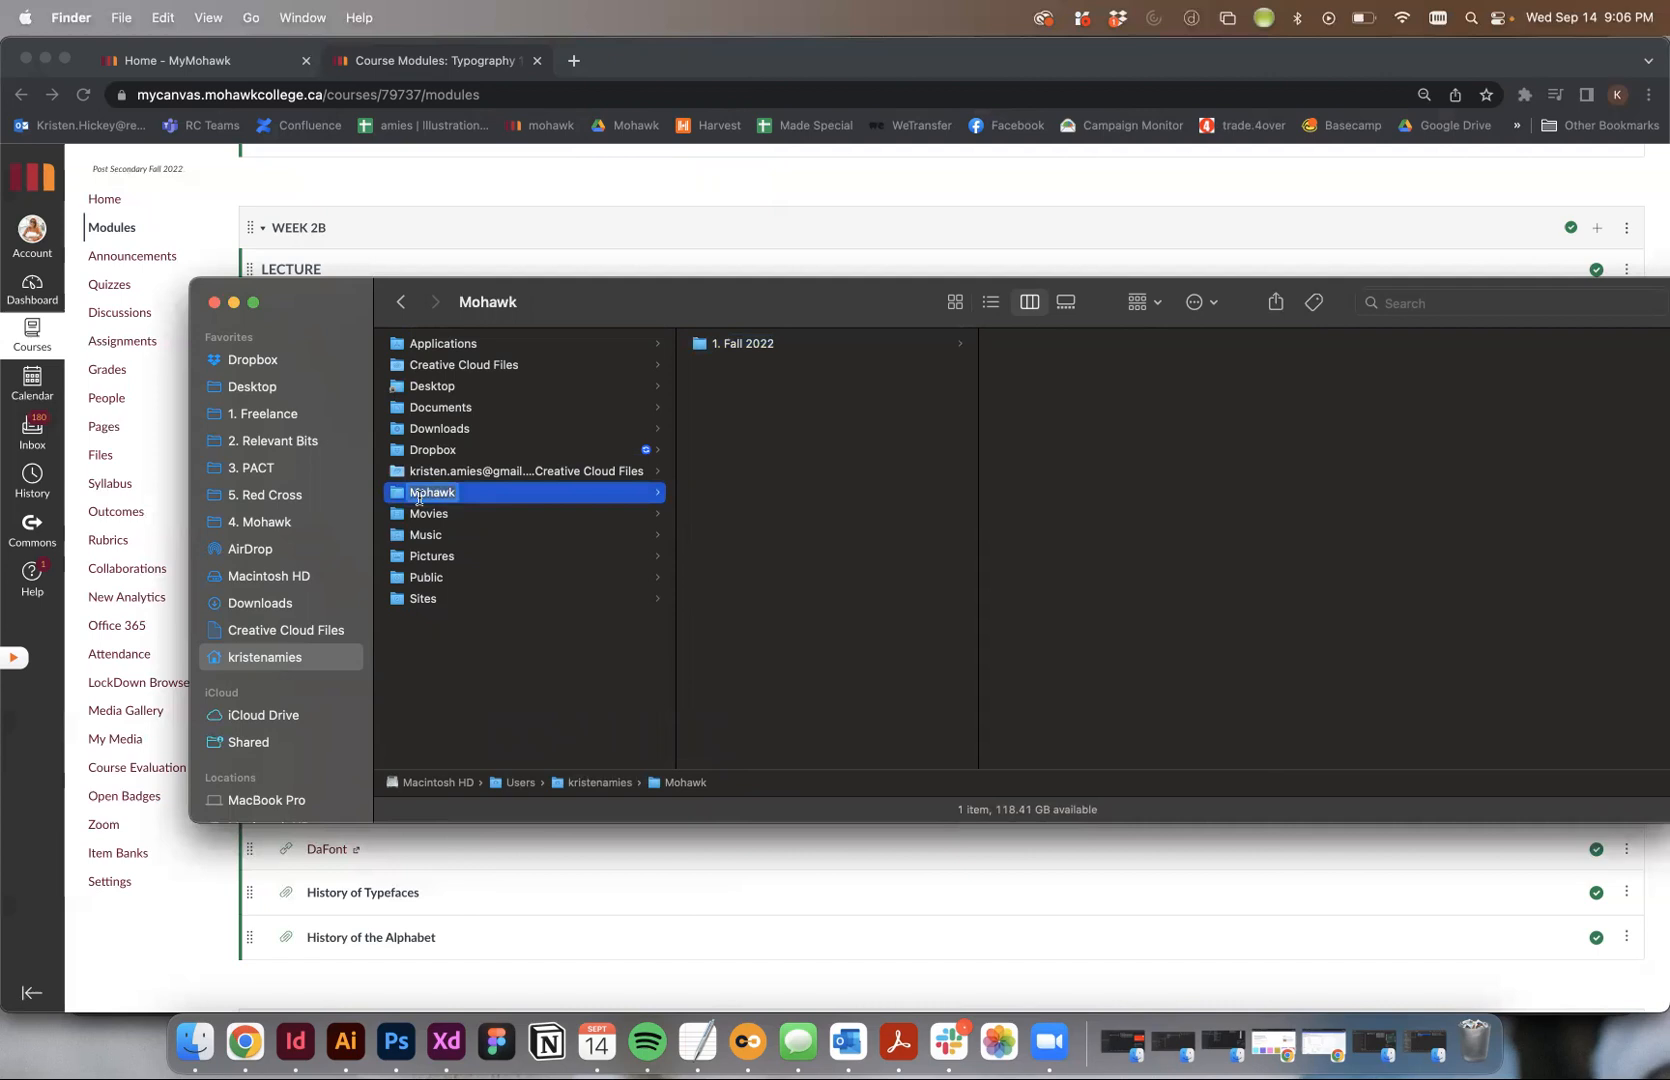
key(Left)
text(1)
key(BackSpace)
text(_)
key(BackSpace)
text(!)
key(Return)
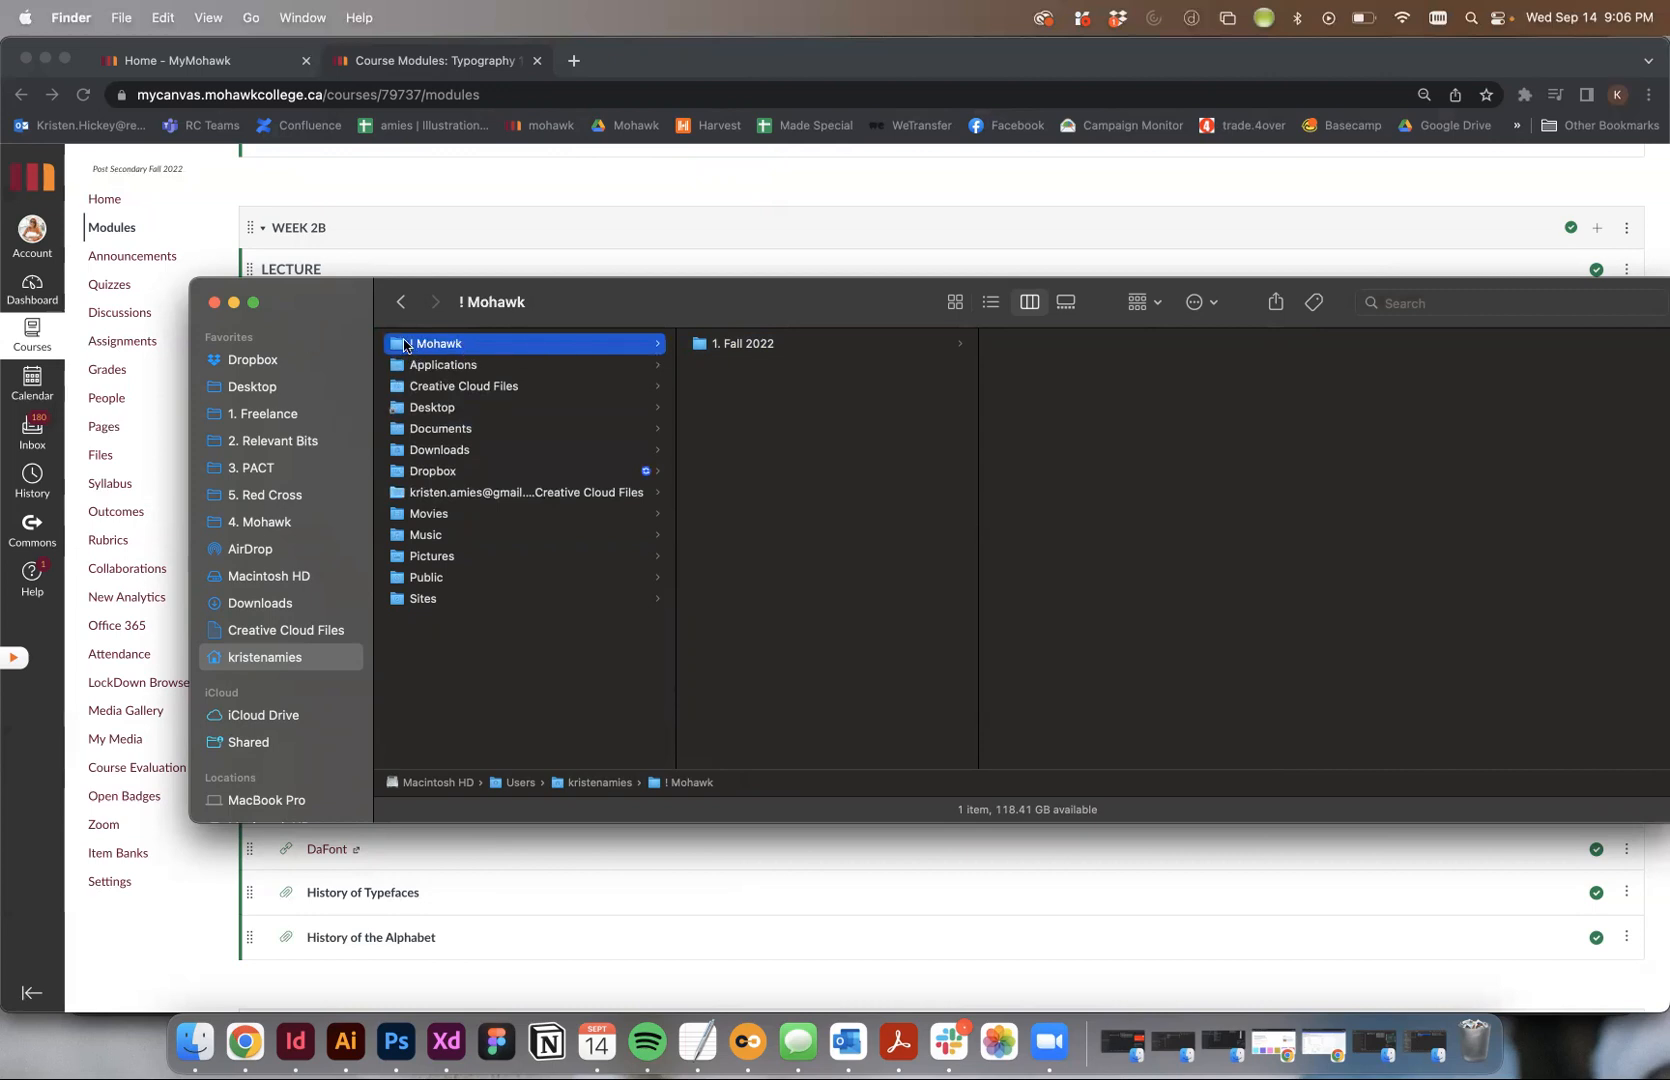
Step: Add the "! Mohawk" folder to the sidebar favorites above Desktop and open it in column view
drag(397, 347, 270, 380)
click(250, 388)
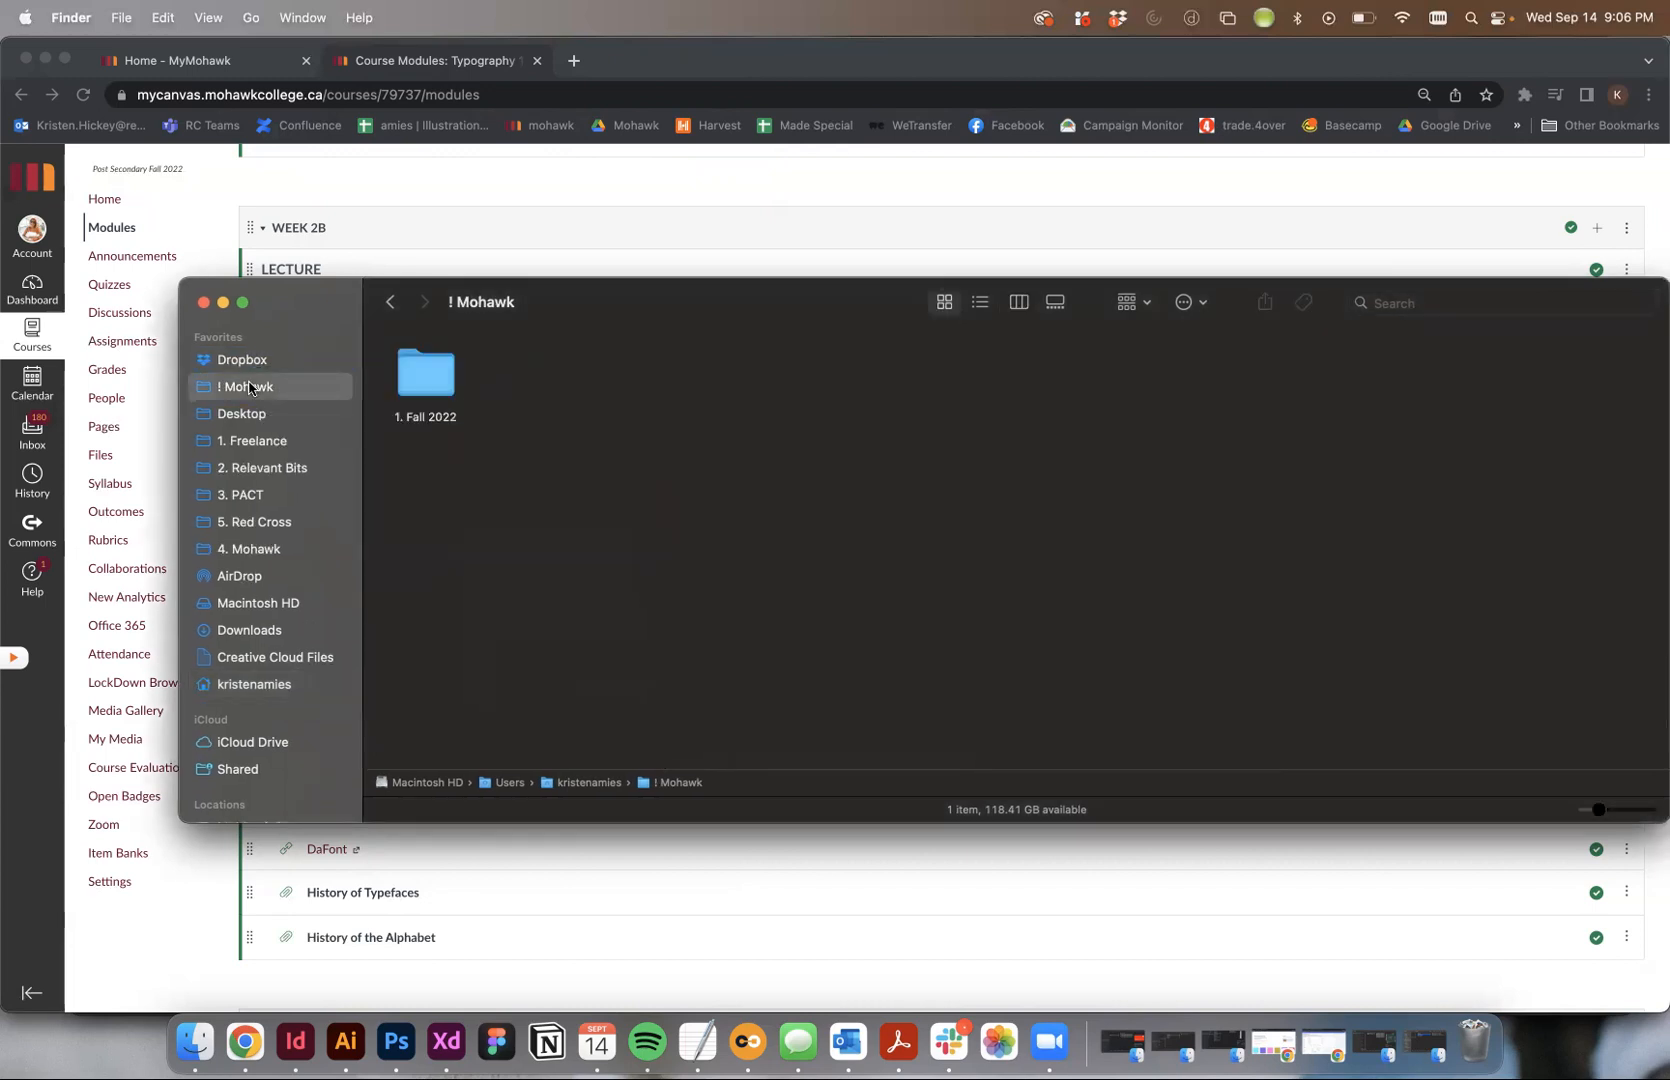
click(1019, 304)
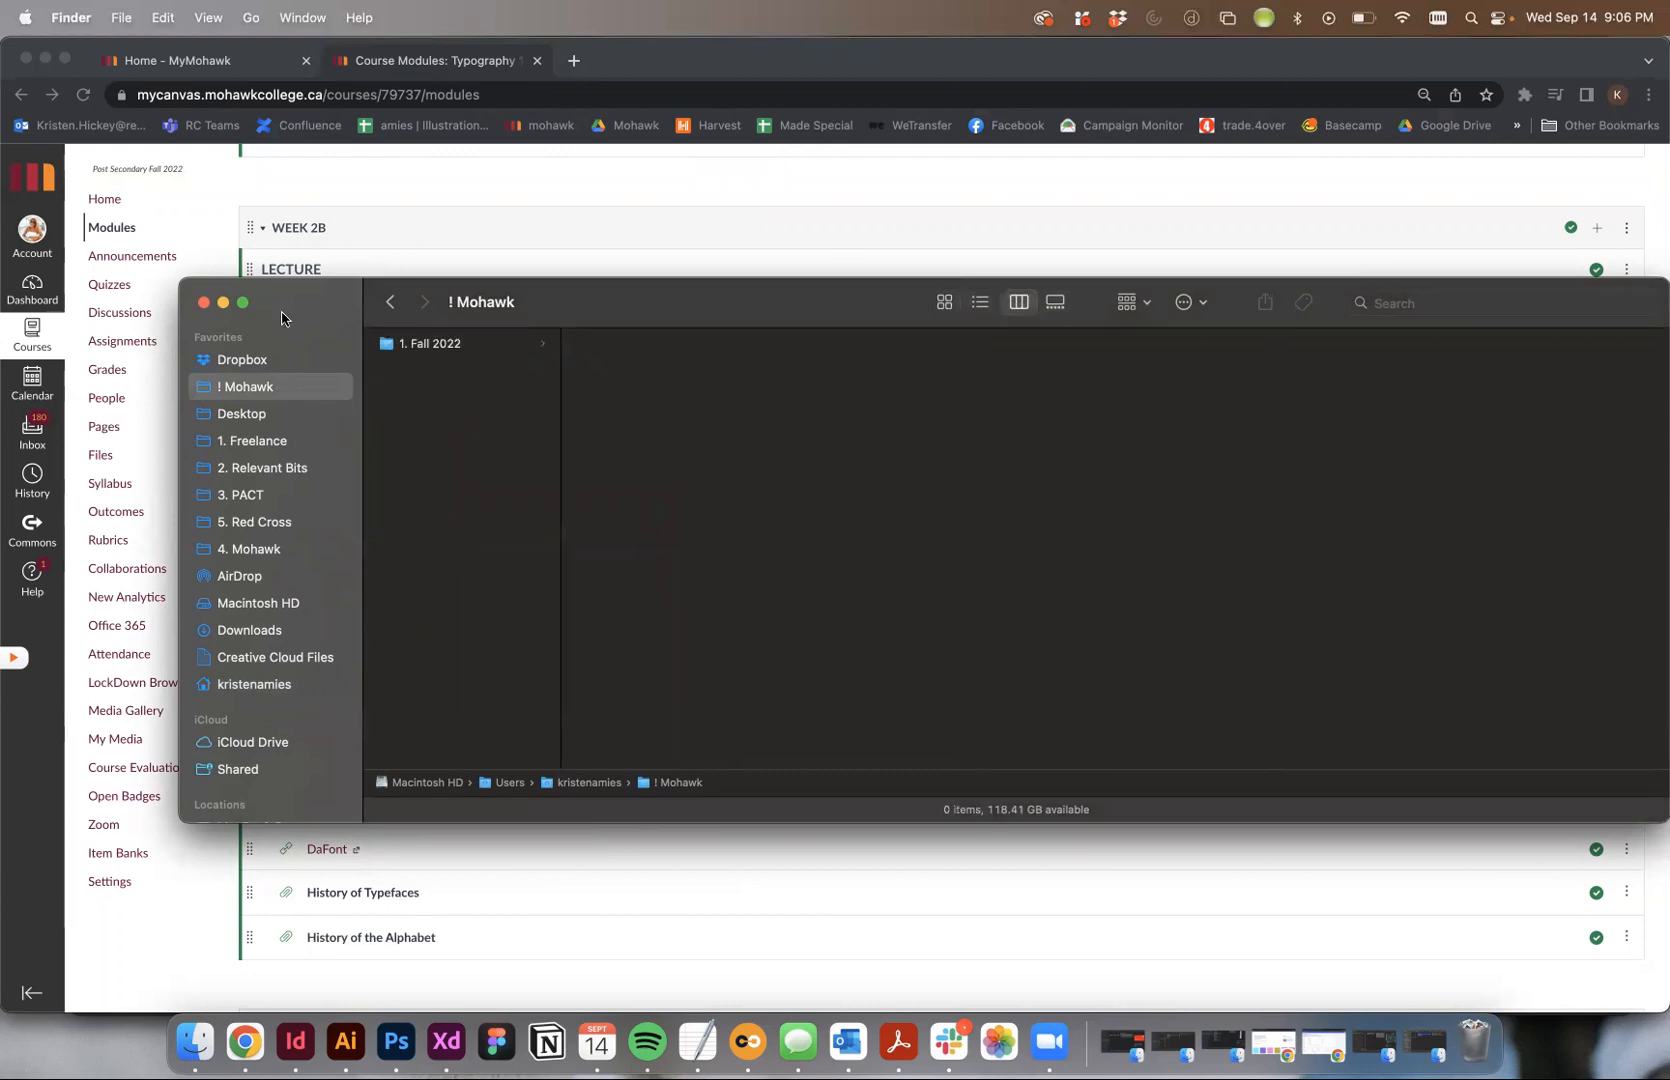
Step: Create a subfolder named "1. Typography" inside the "1. Fall 2022" folder
click(461, 347)
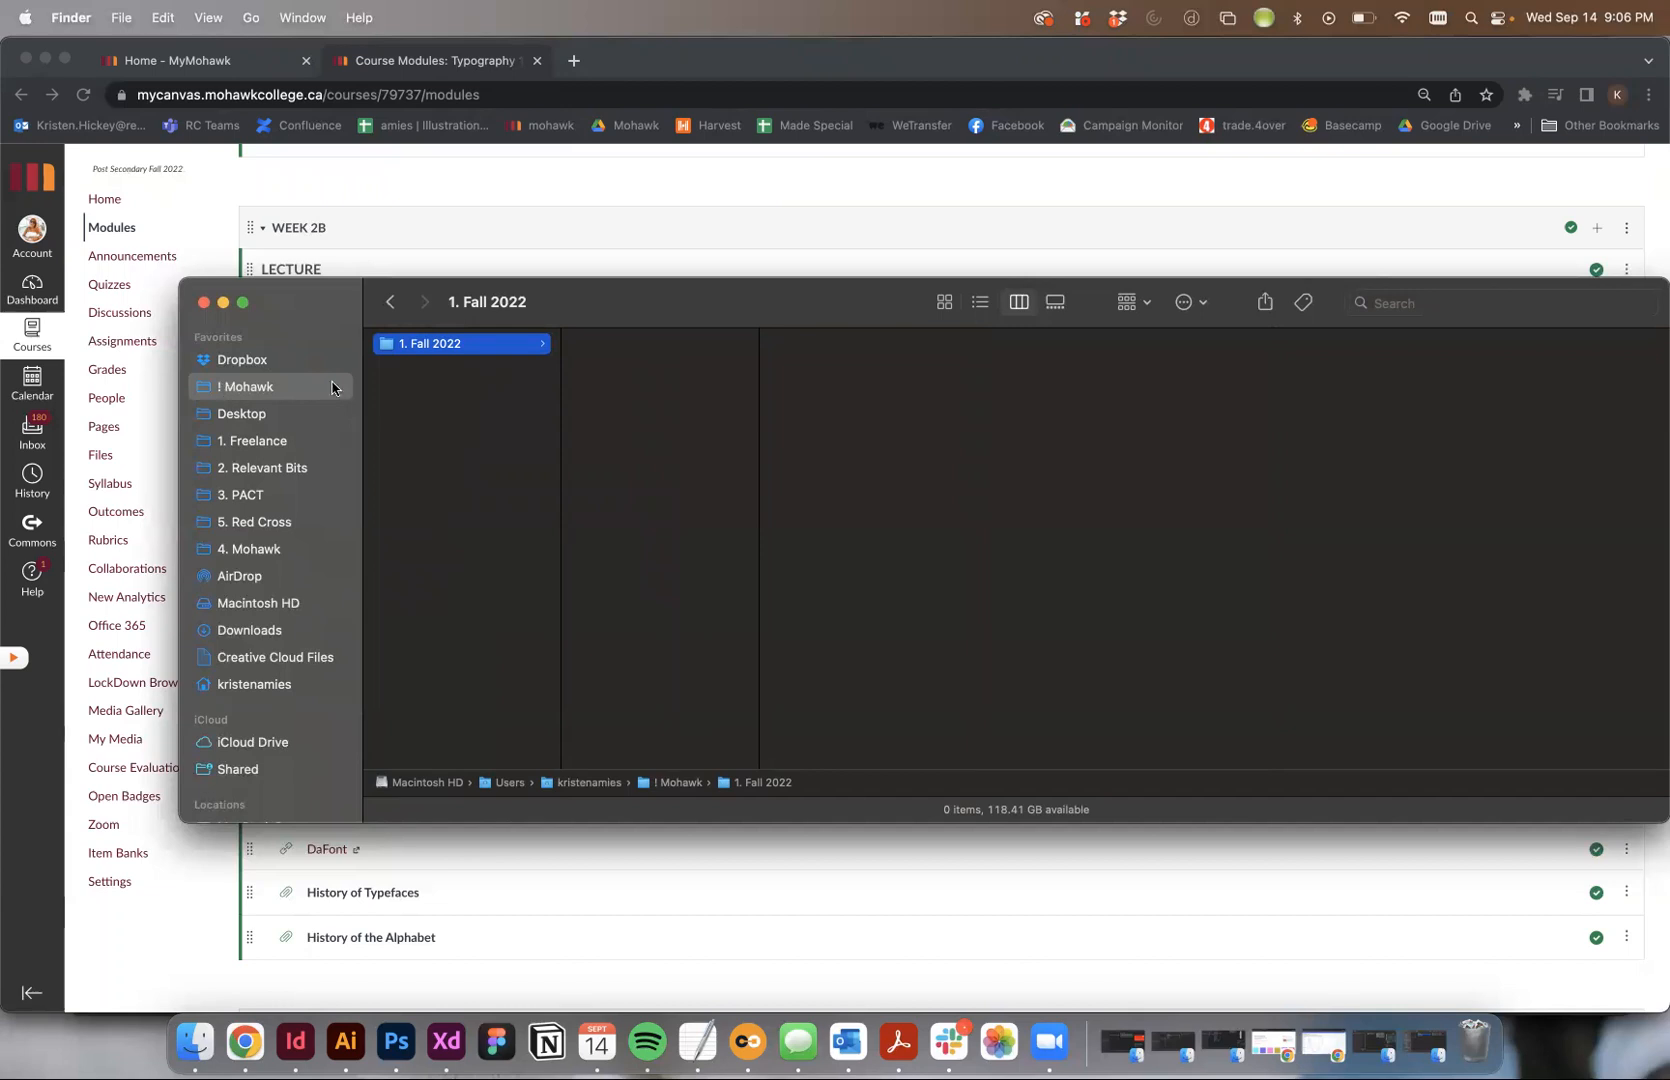
click(434, 368)
click(428, 346)
right_click(649, 369)
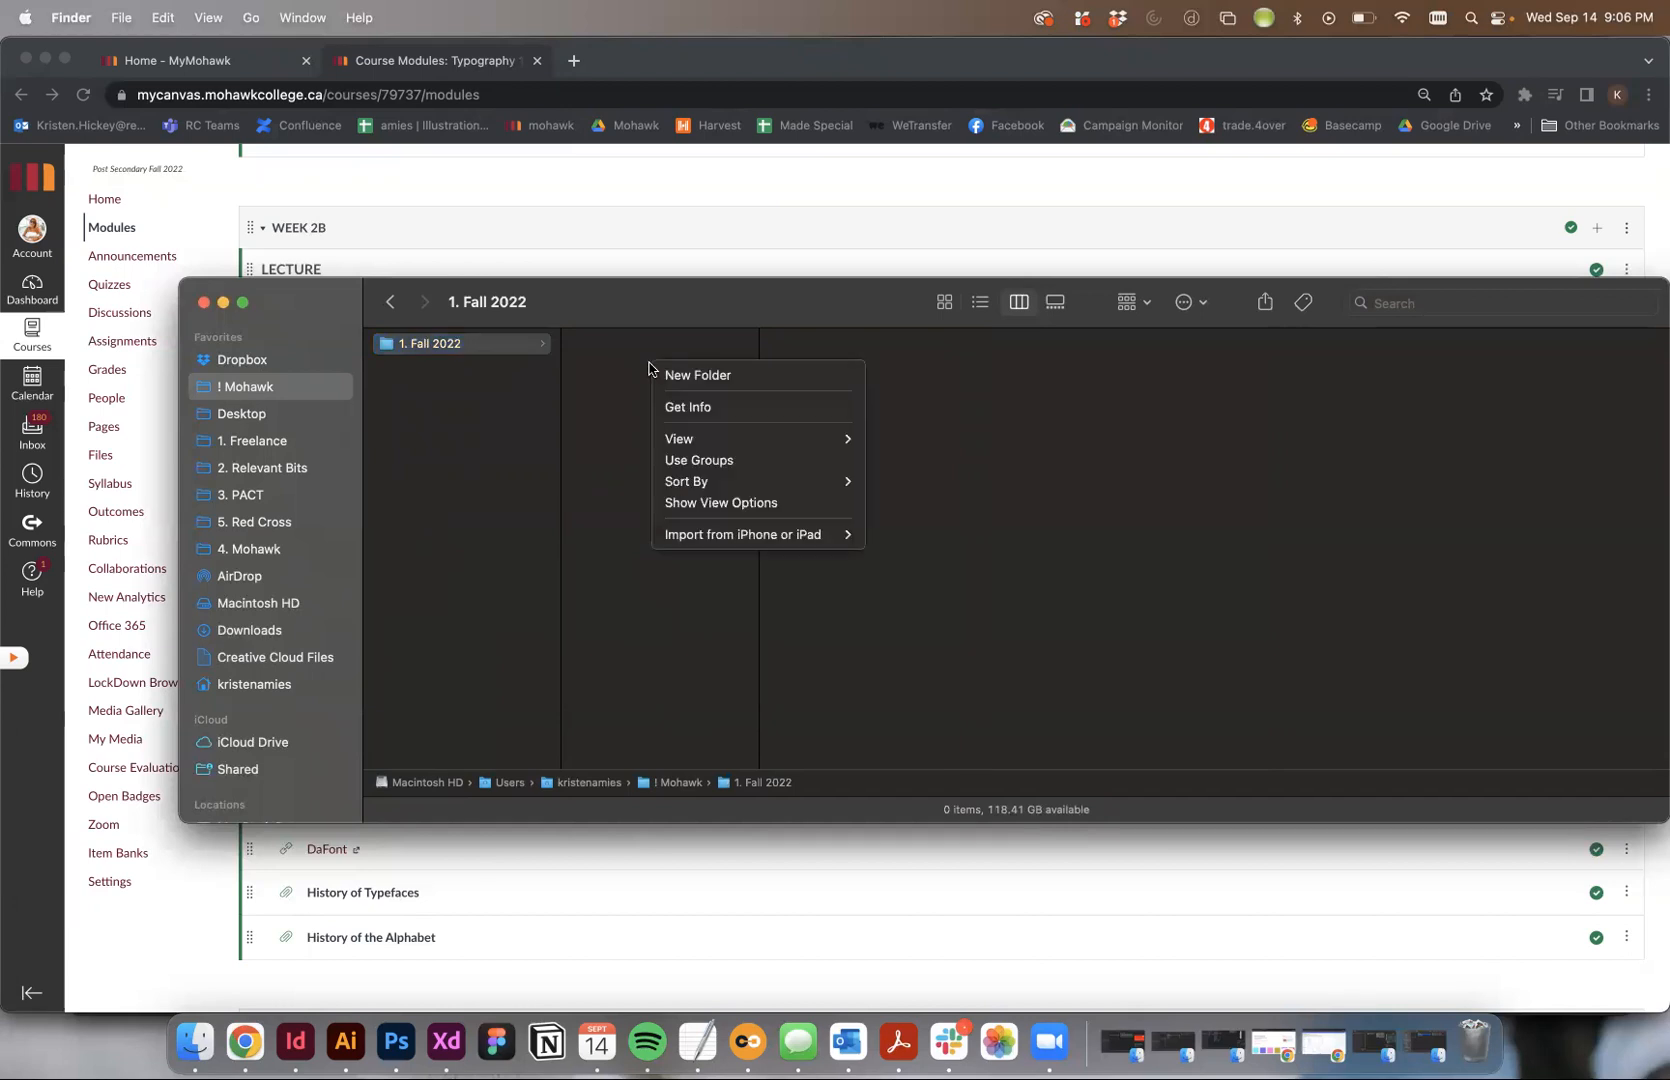
click(732, 374)
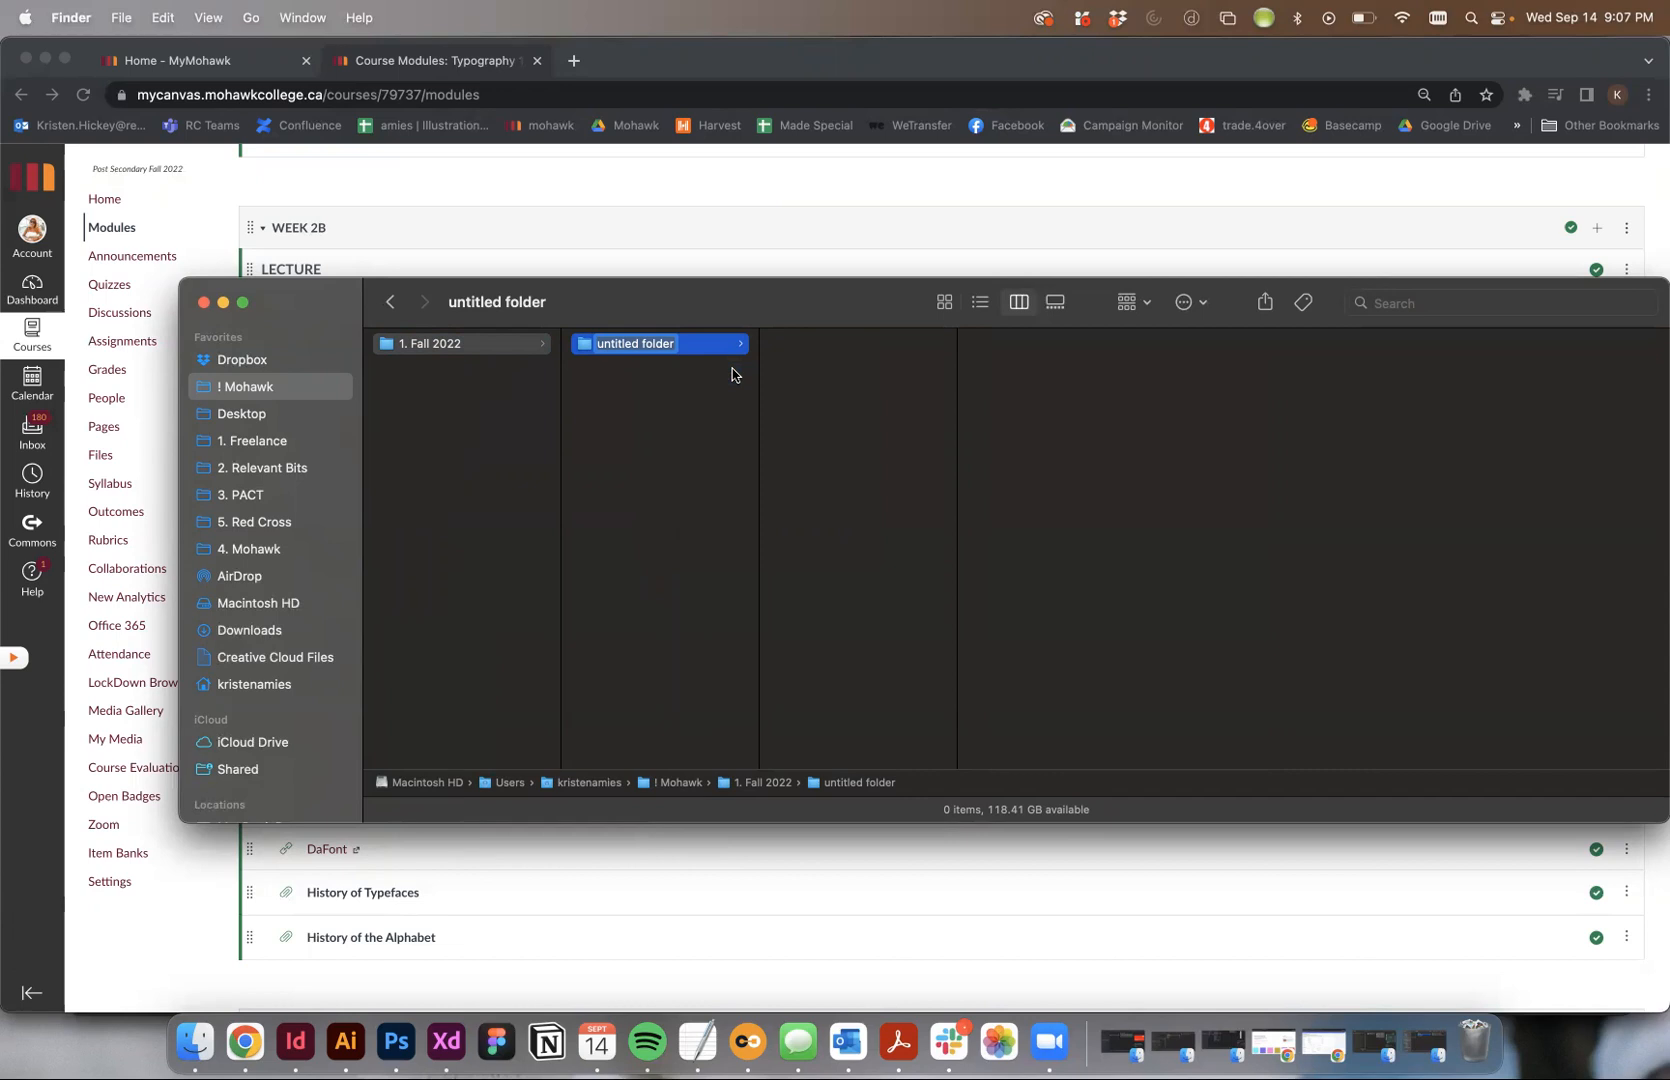
text(1. Typography)
key(Return)
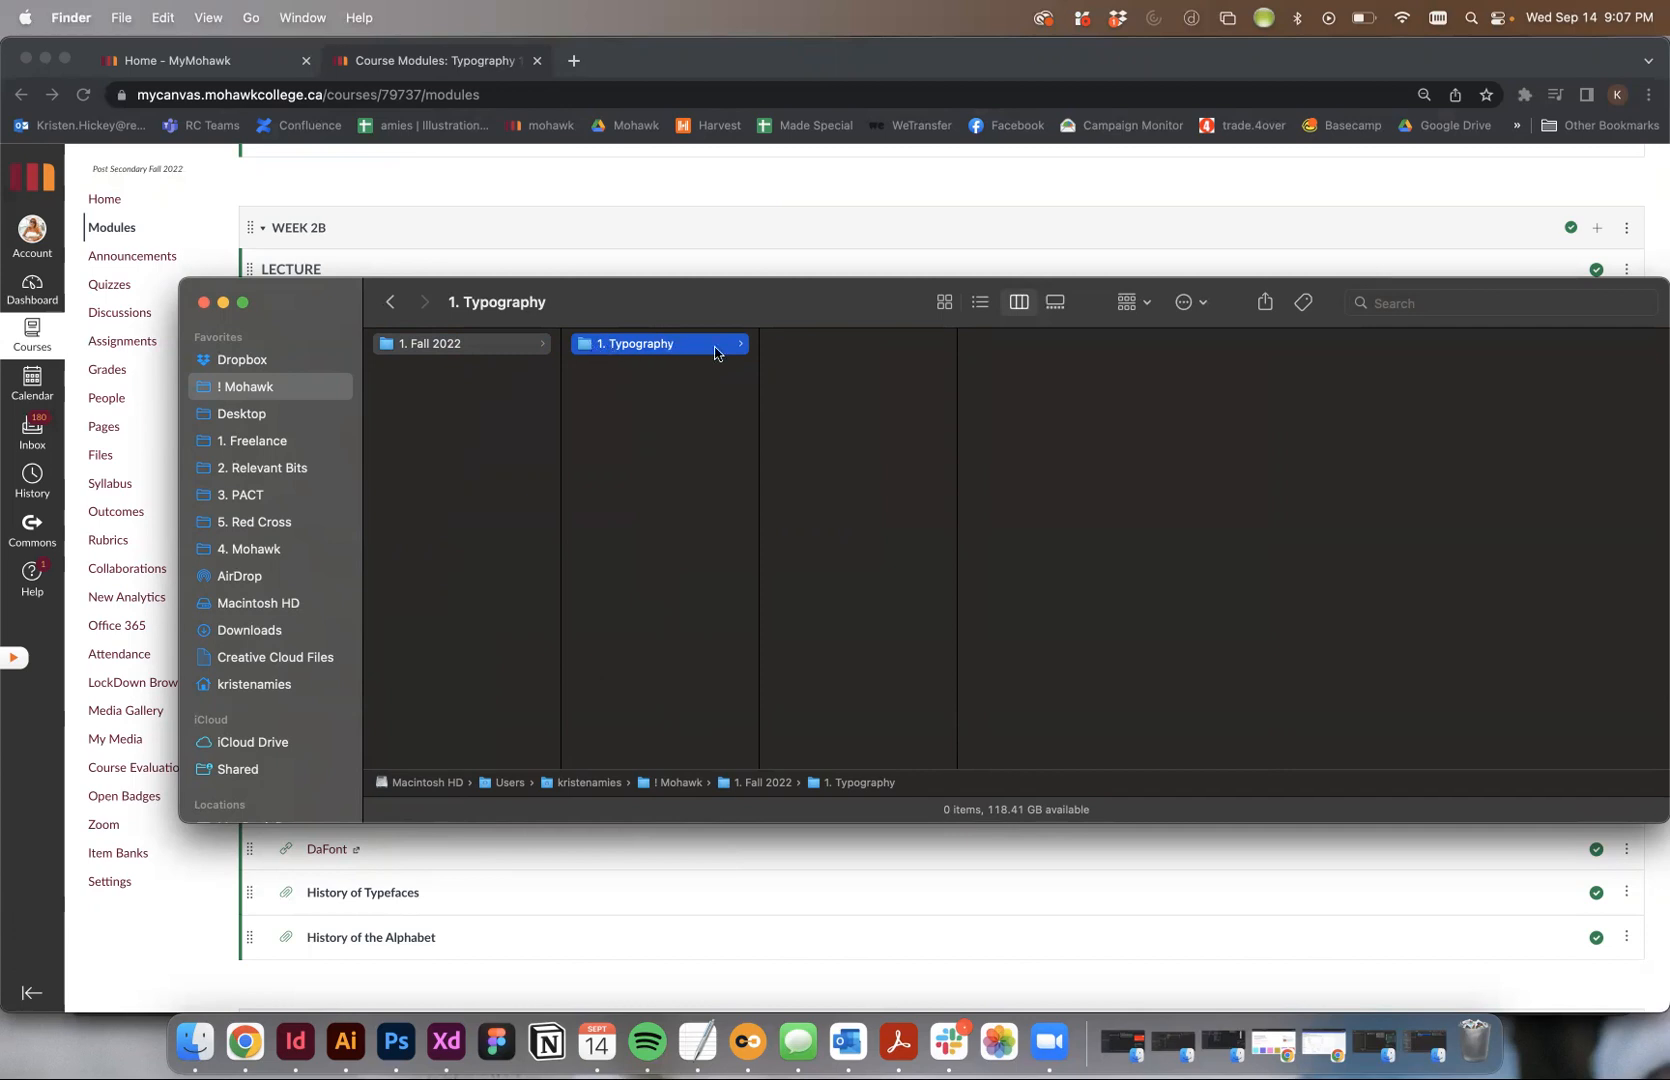
Step: Create a subfolder named "Journal" inside the "1. Typography" folder
right_click(850, 420)
click(878, 428)
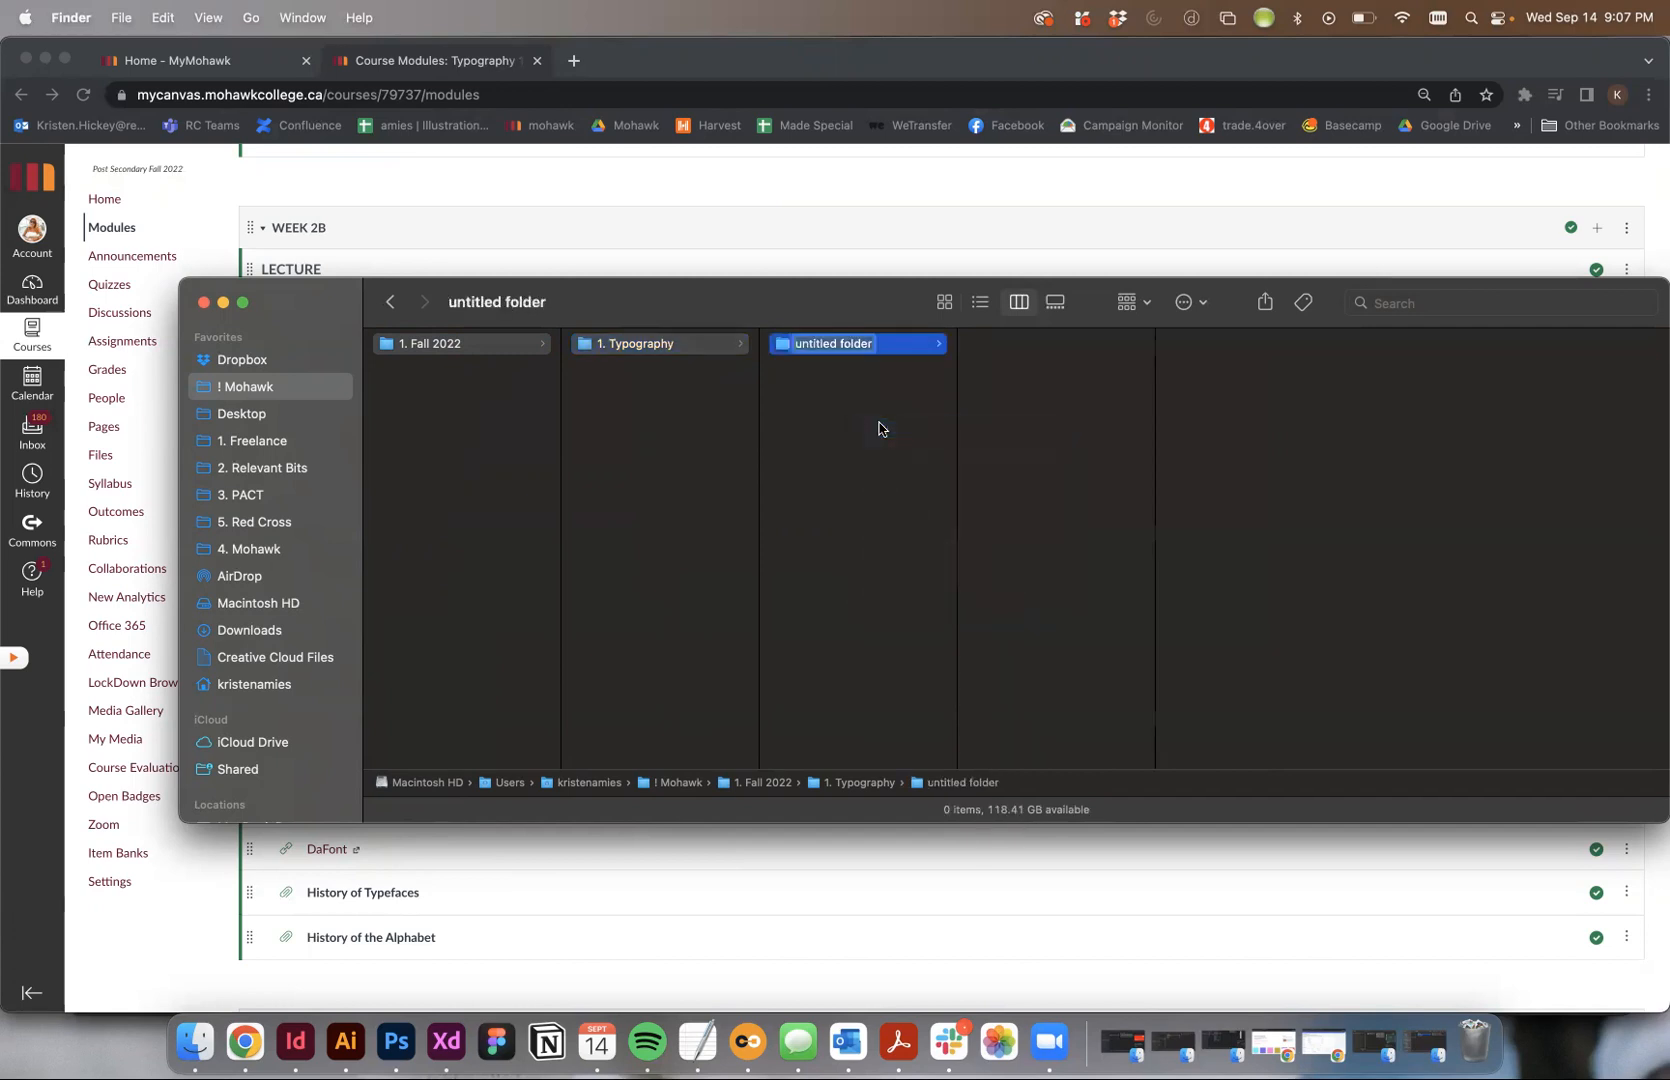
text(1. Week 1)
key(super+a)
text(Week 1)
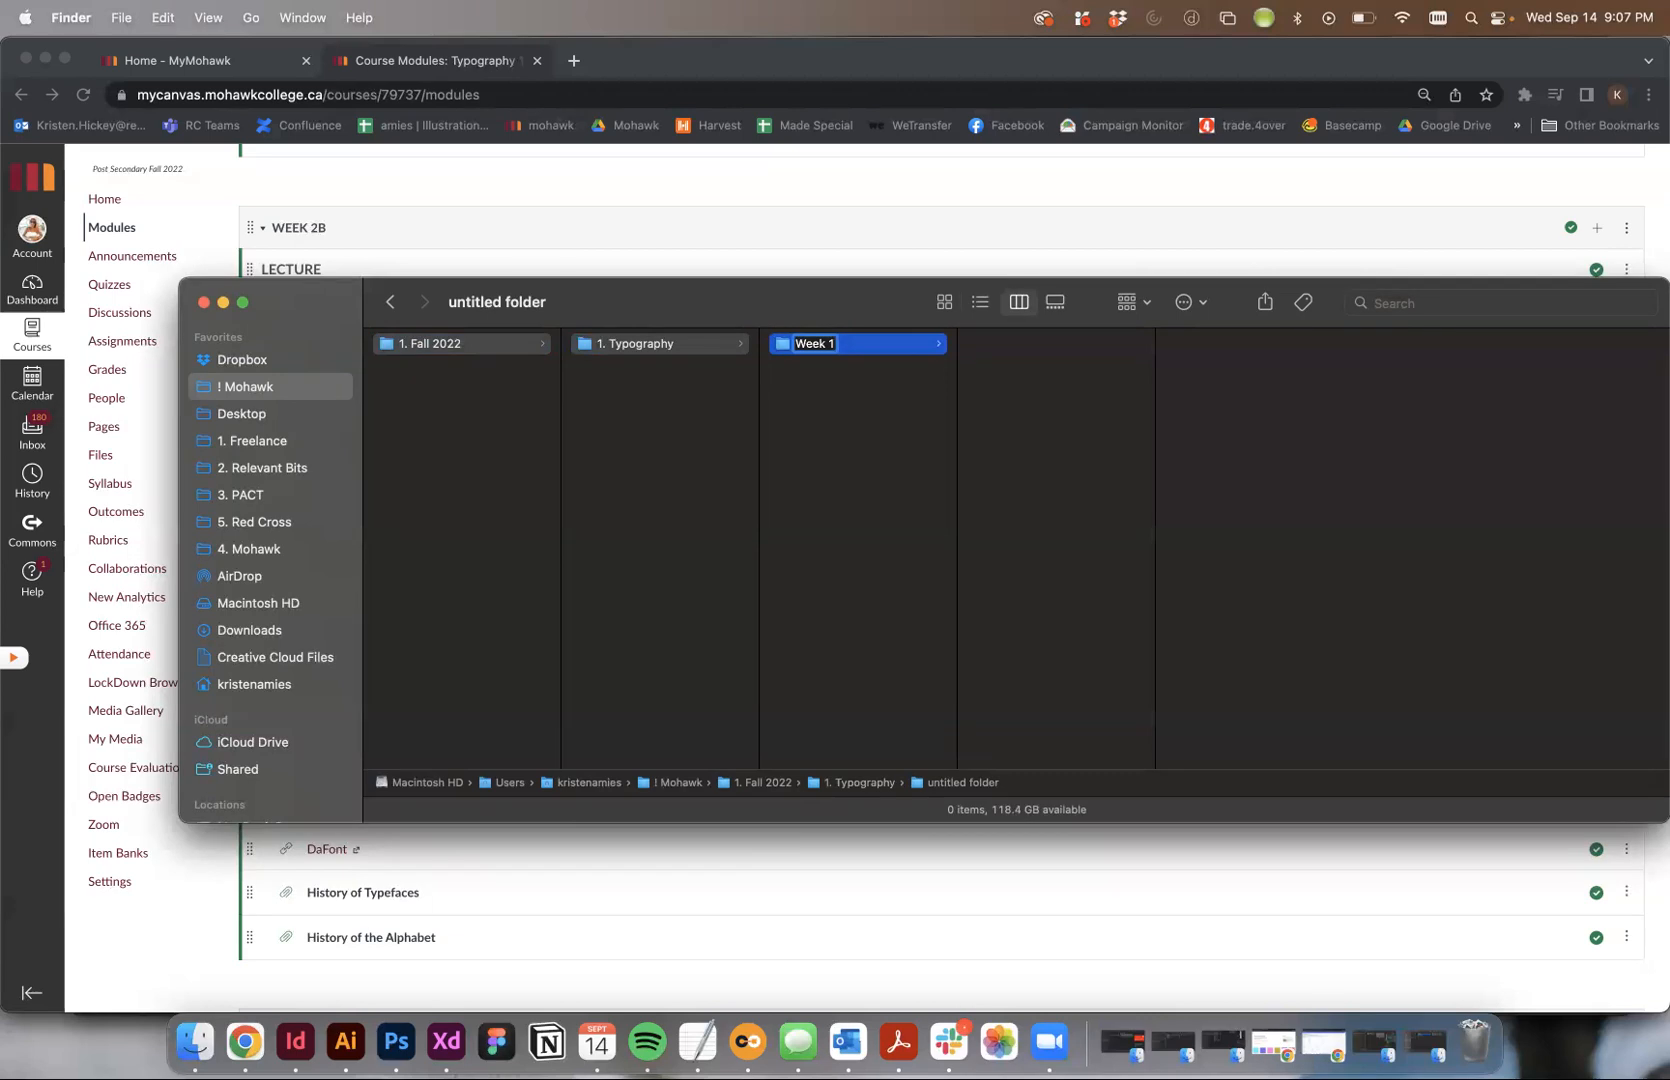
key(super+a)
text(Journal)
key(Return)
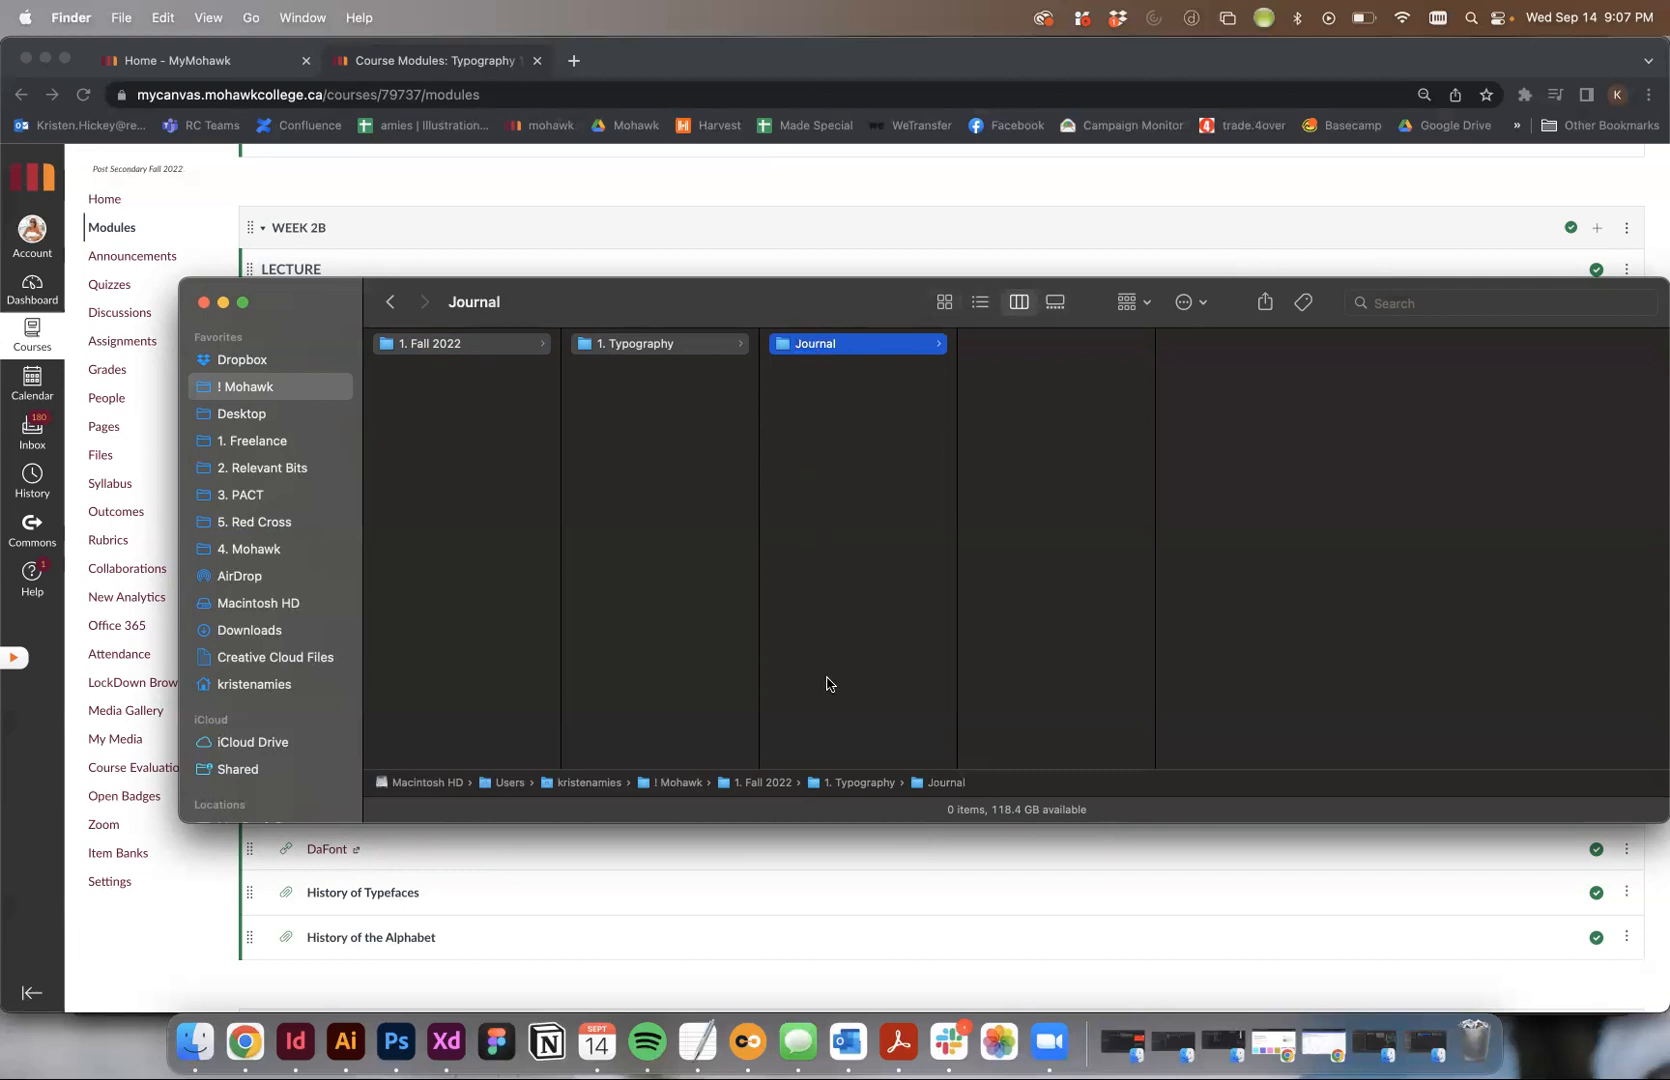
Step: Rename the Journal folder to "1. Journal"
click(821, 344)
key(Left)
text(1.)
key(Return)
Step: Create a subfolder named "1. Images" inside the "1. Journal" folder
right_click(1083, 424)
click(1100, 430)
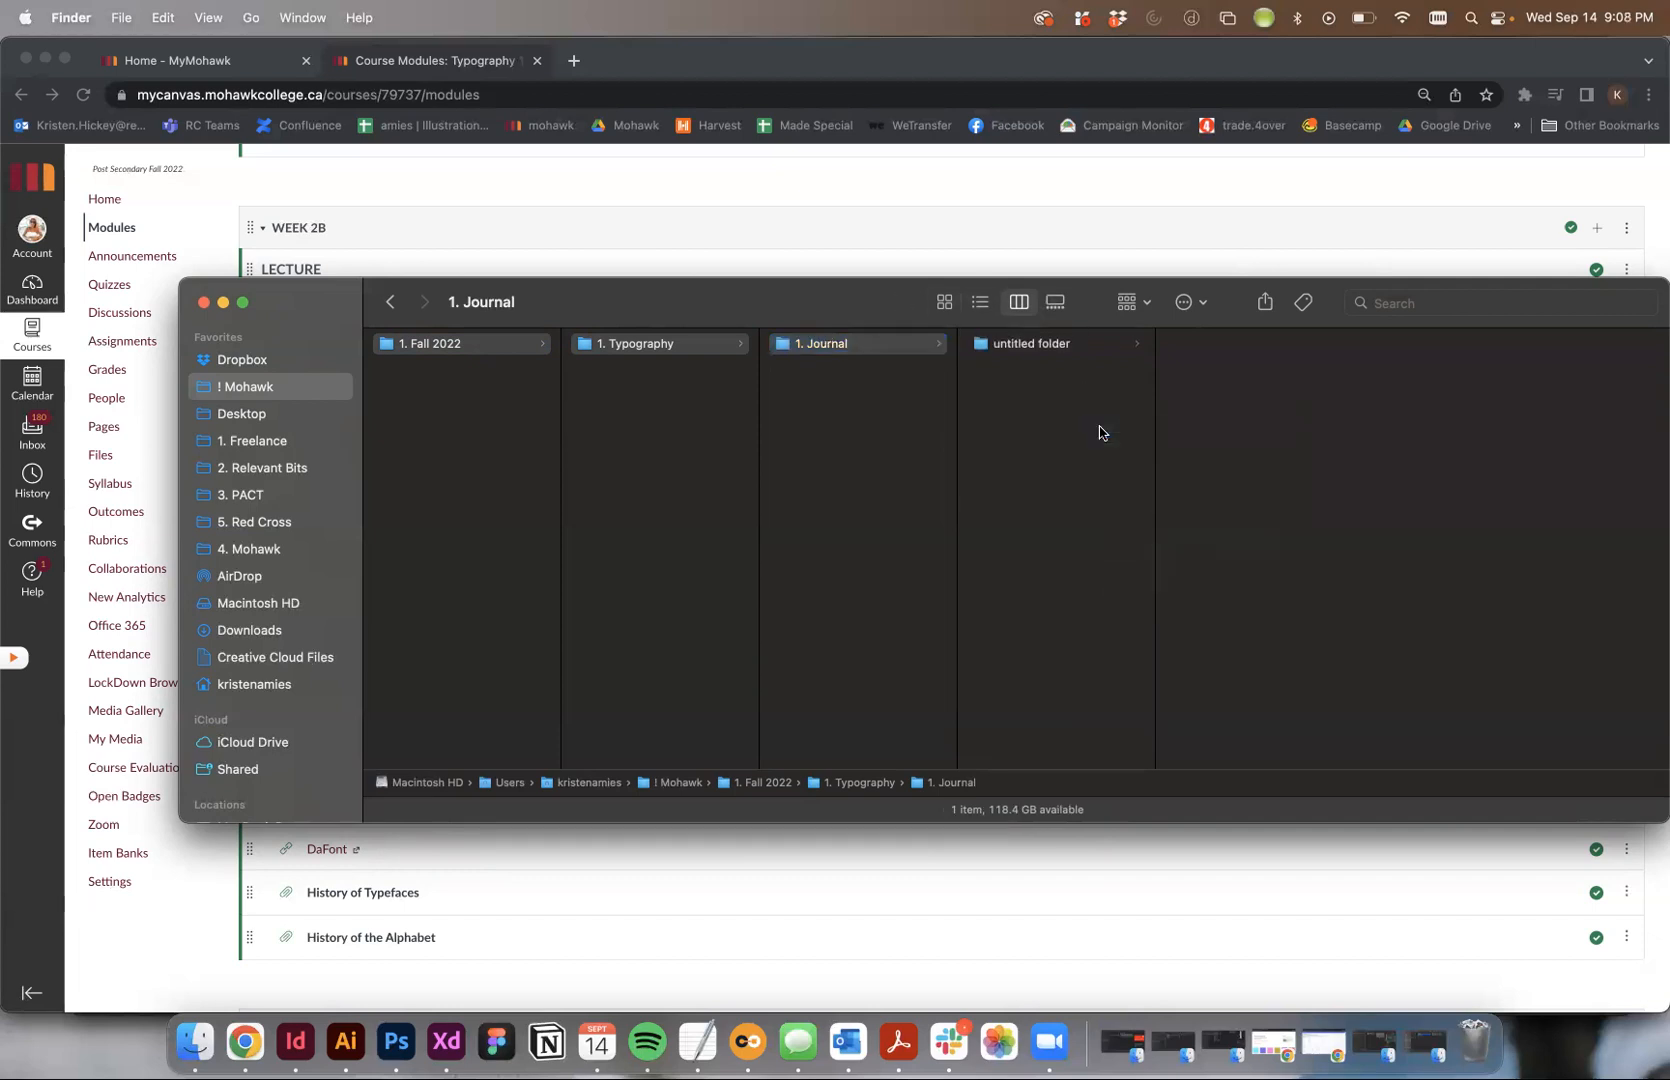
text(1.)
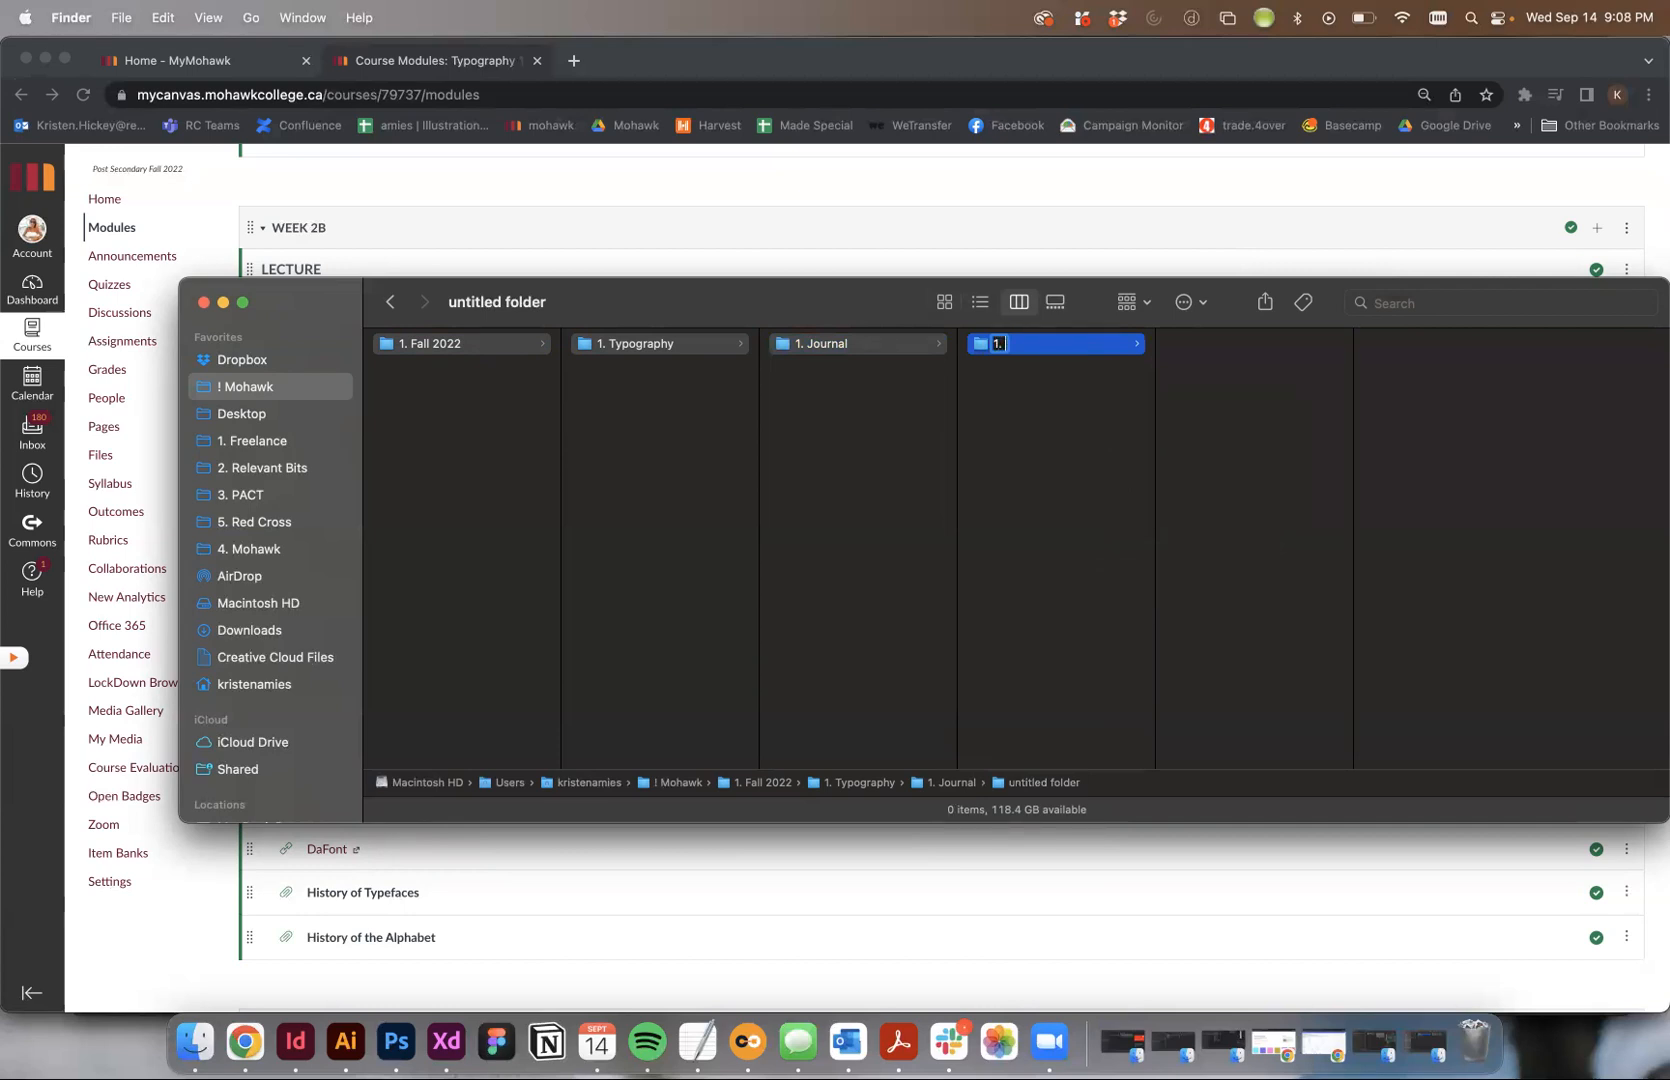
text( Images)
key(Return)
Step: Create a second subfolder named "2. Working File" inside the "1. Journal" folder
click(1036, 440)
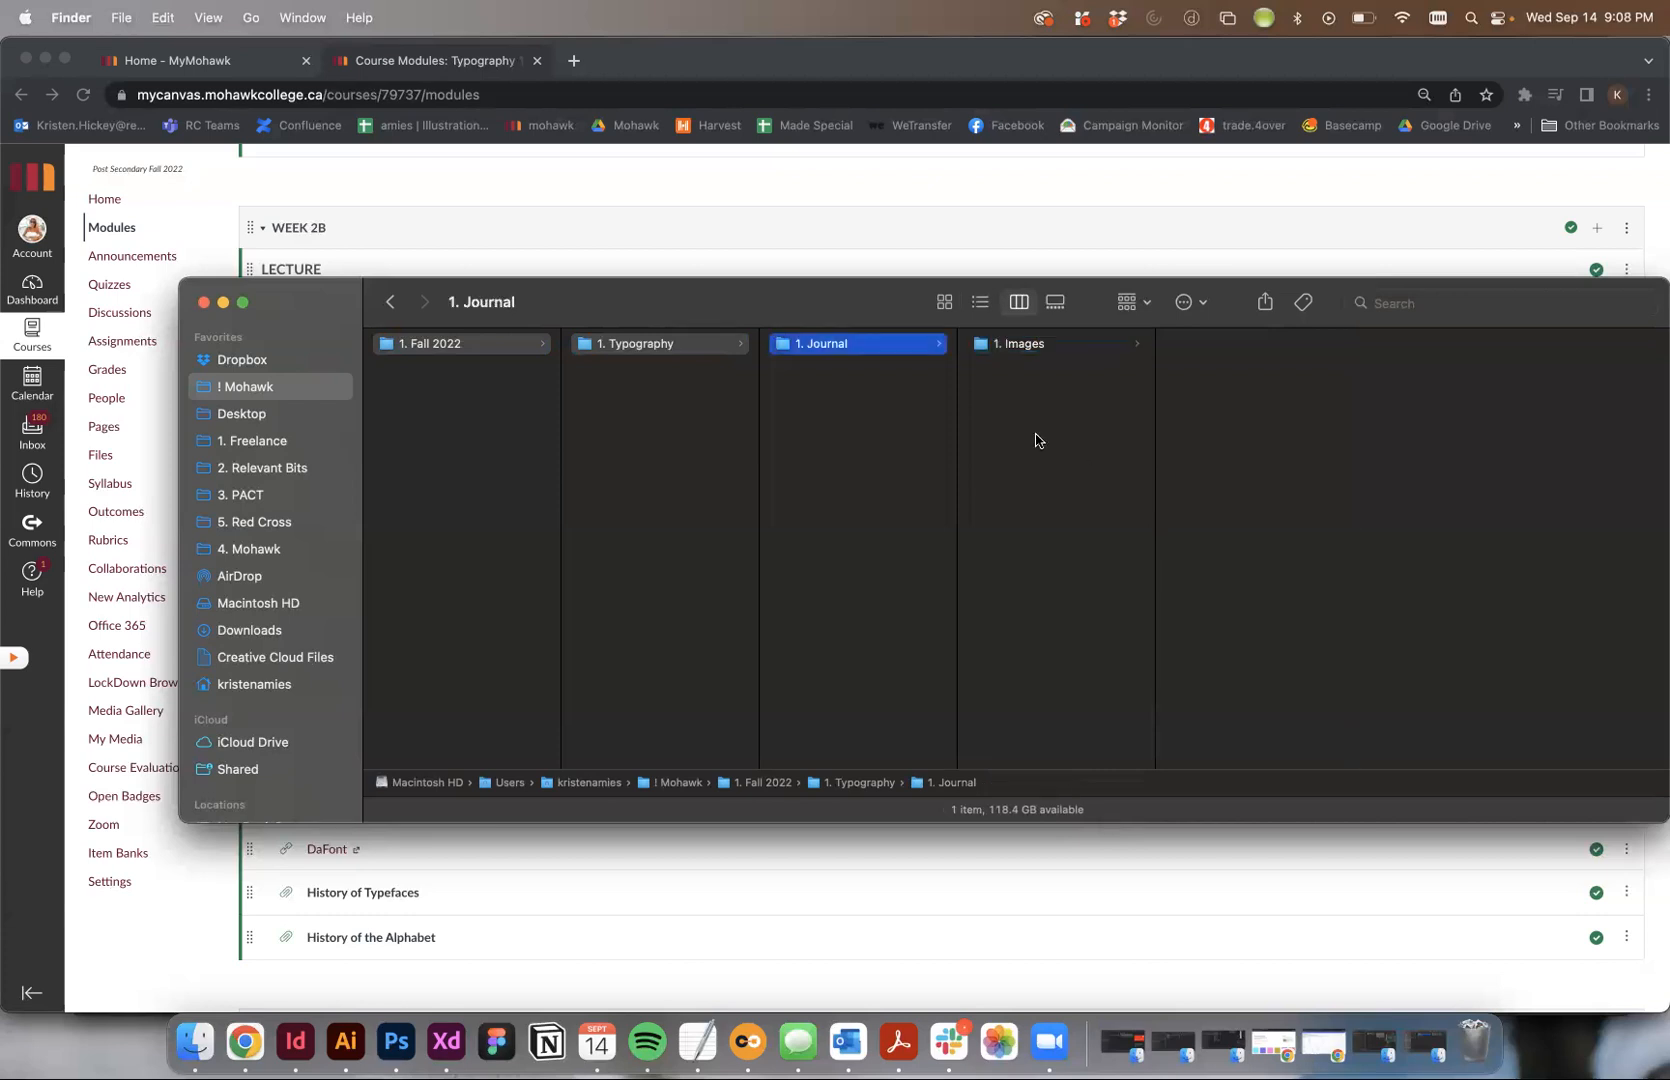
right_click(1036, 440)
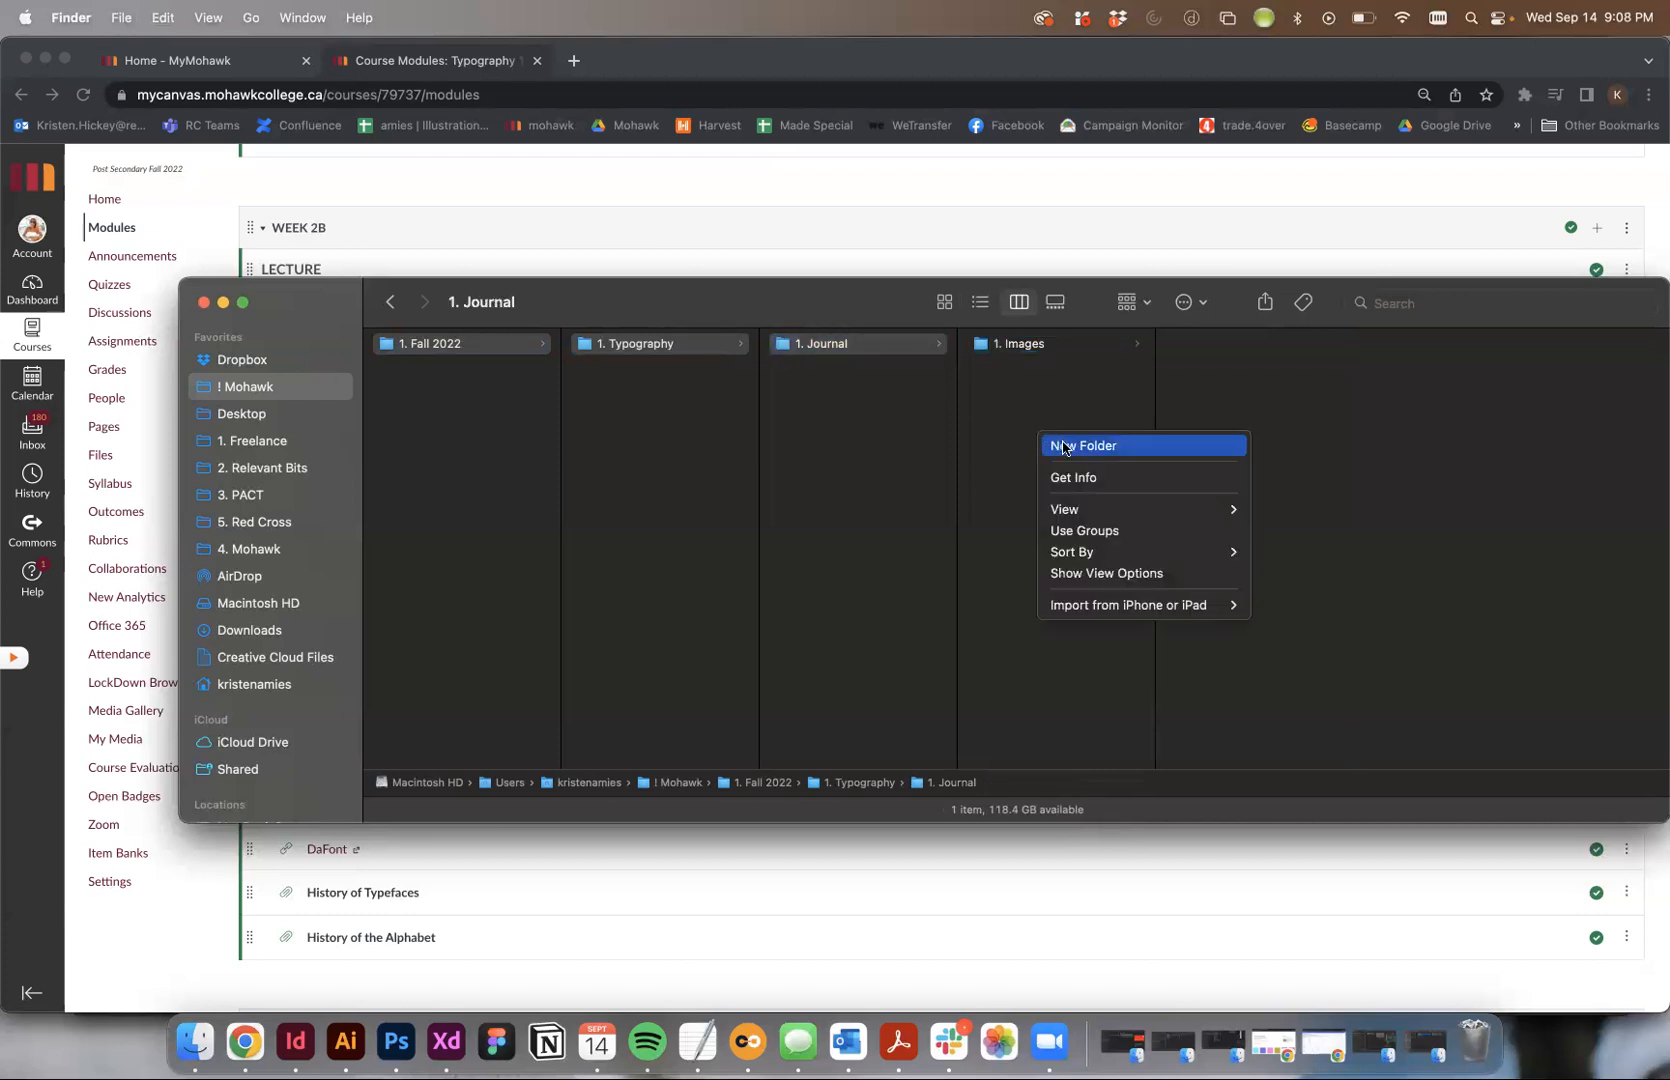
click(1062, 446)
text(2.)
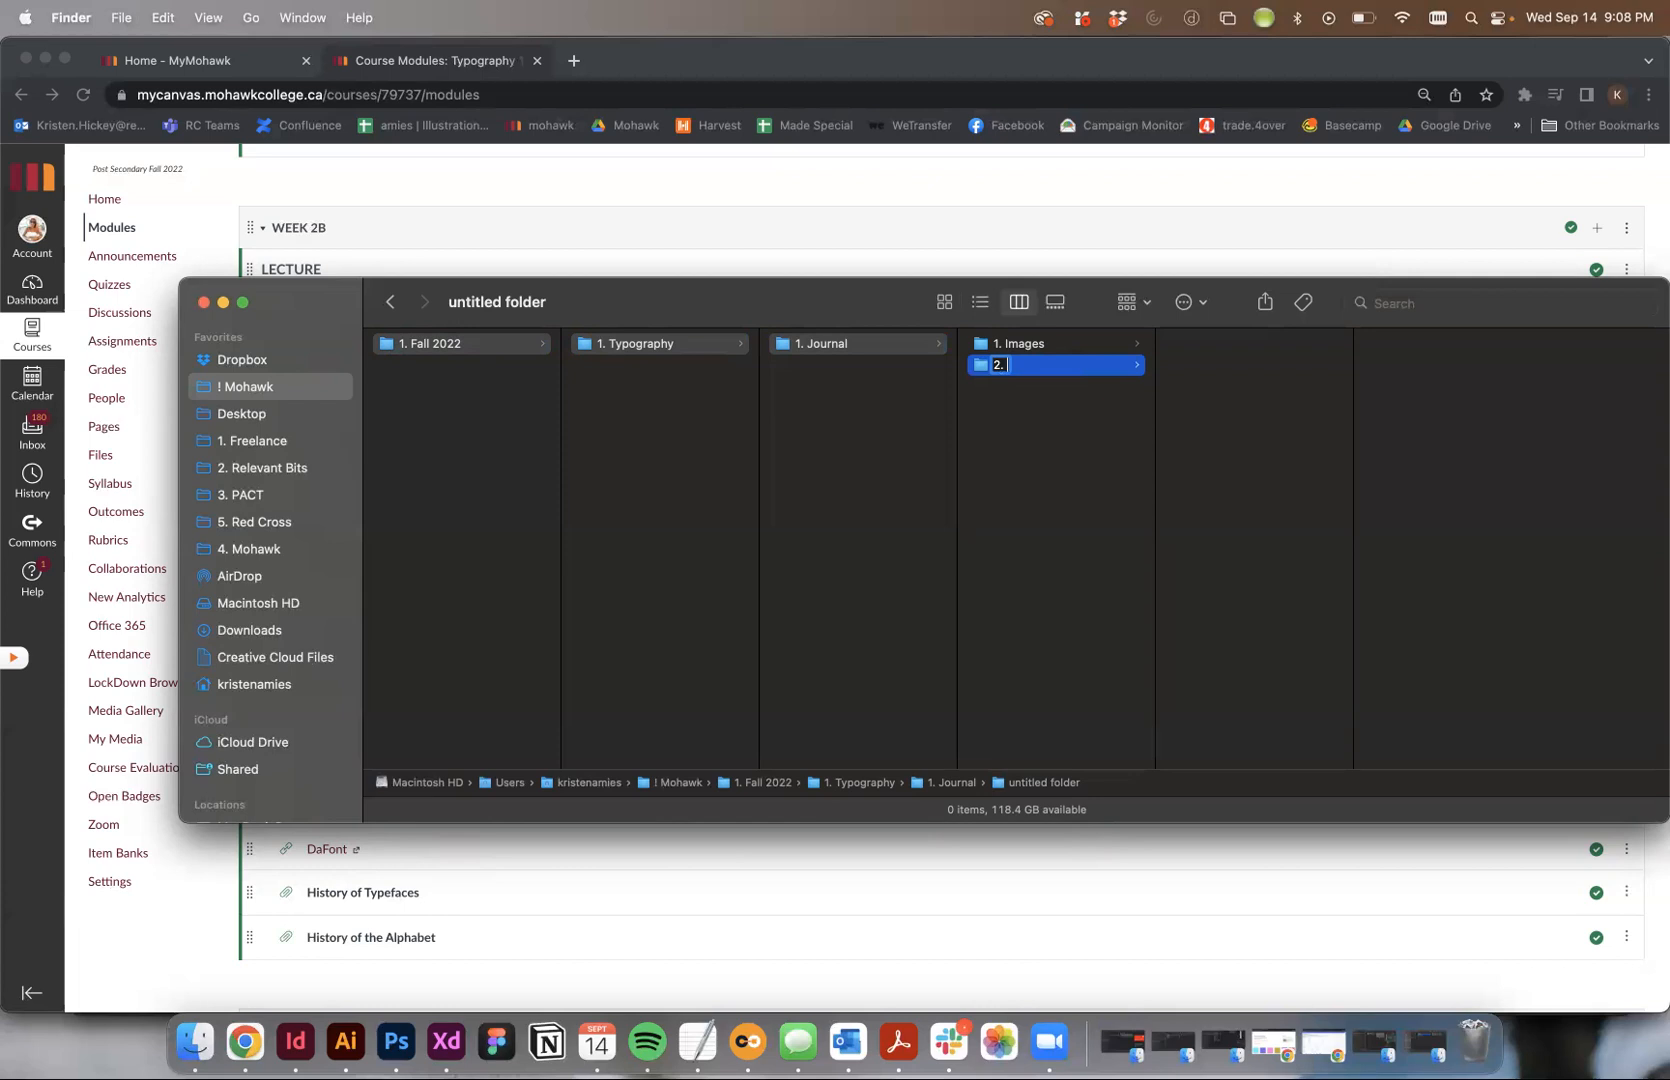
text(Working File)
key(Return)
Step: Create a subfolder named "1. InDesign" inside the "2. Working File" folder
right_click(1203, 412)
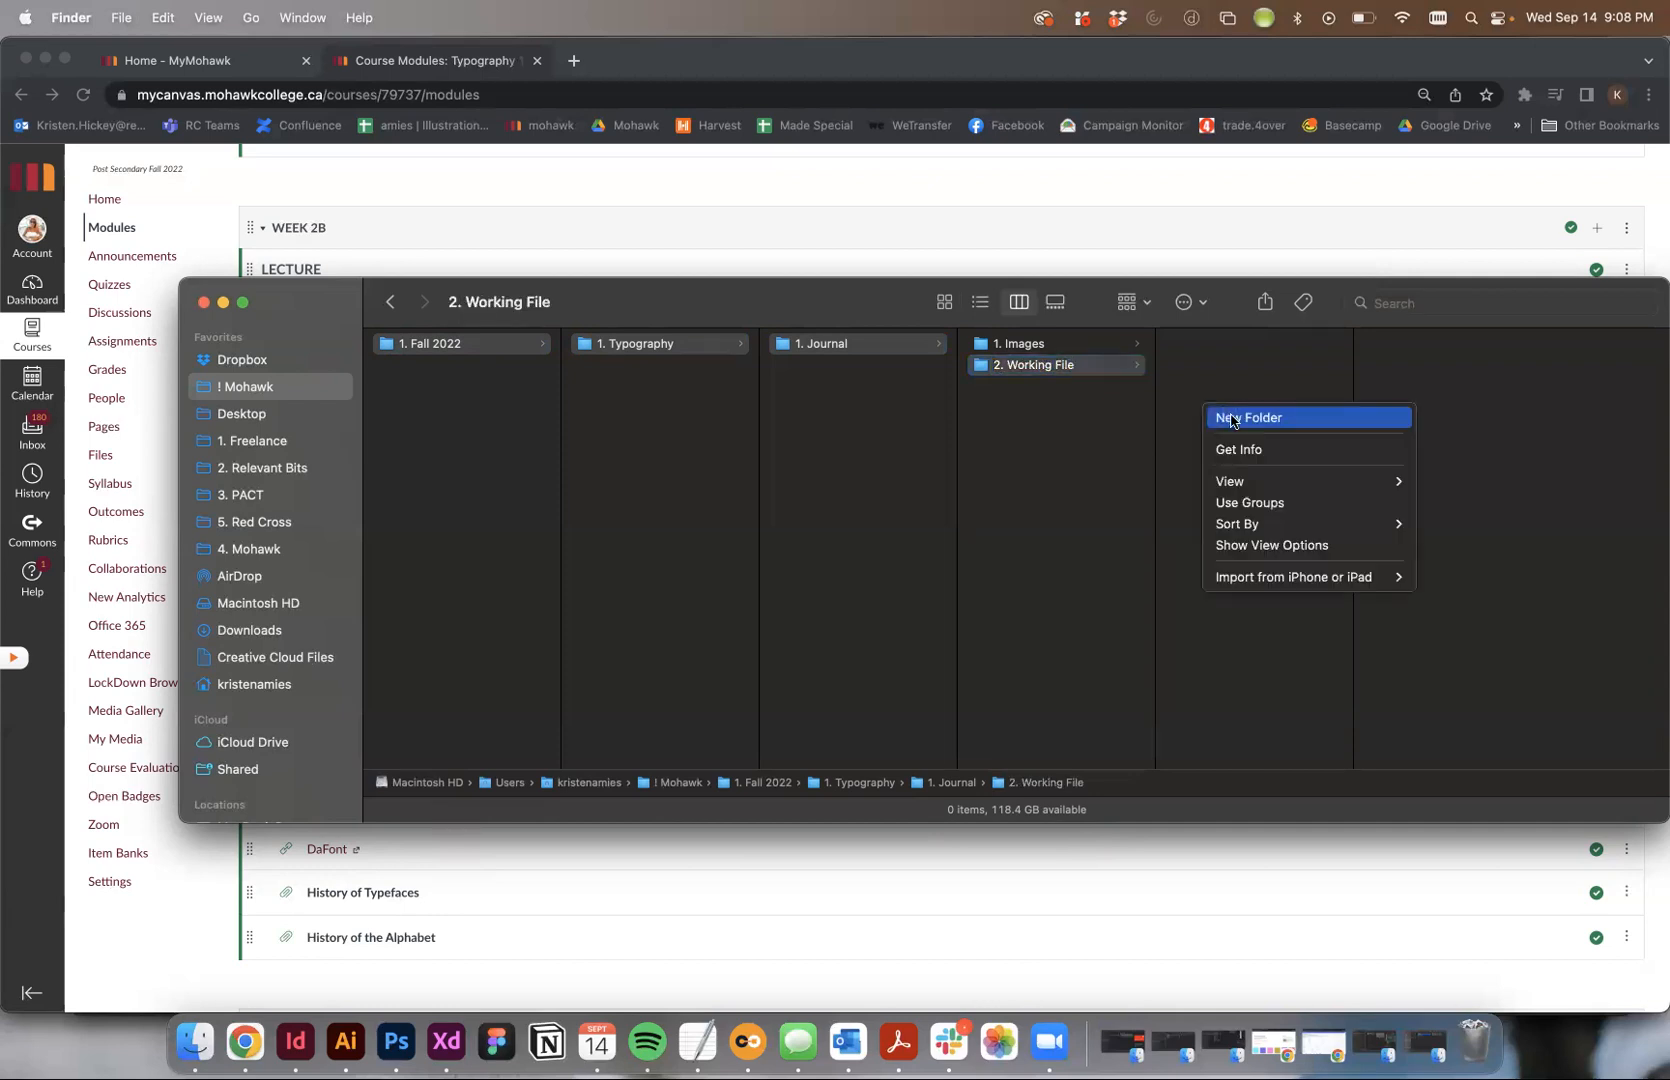
click(1230, 418)
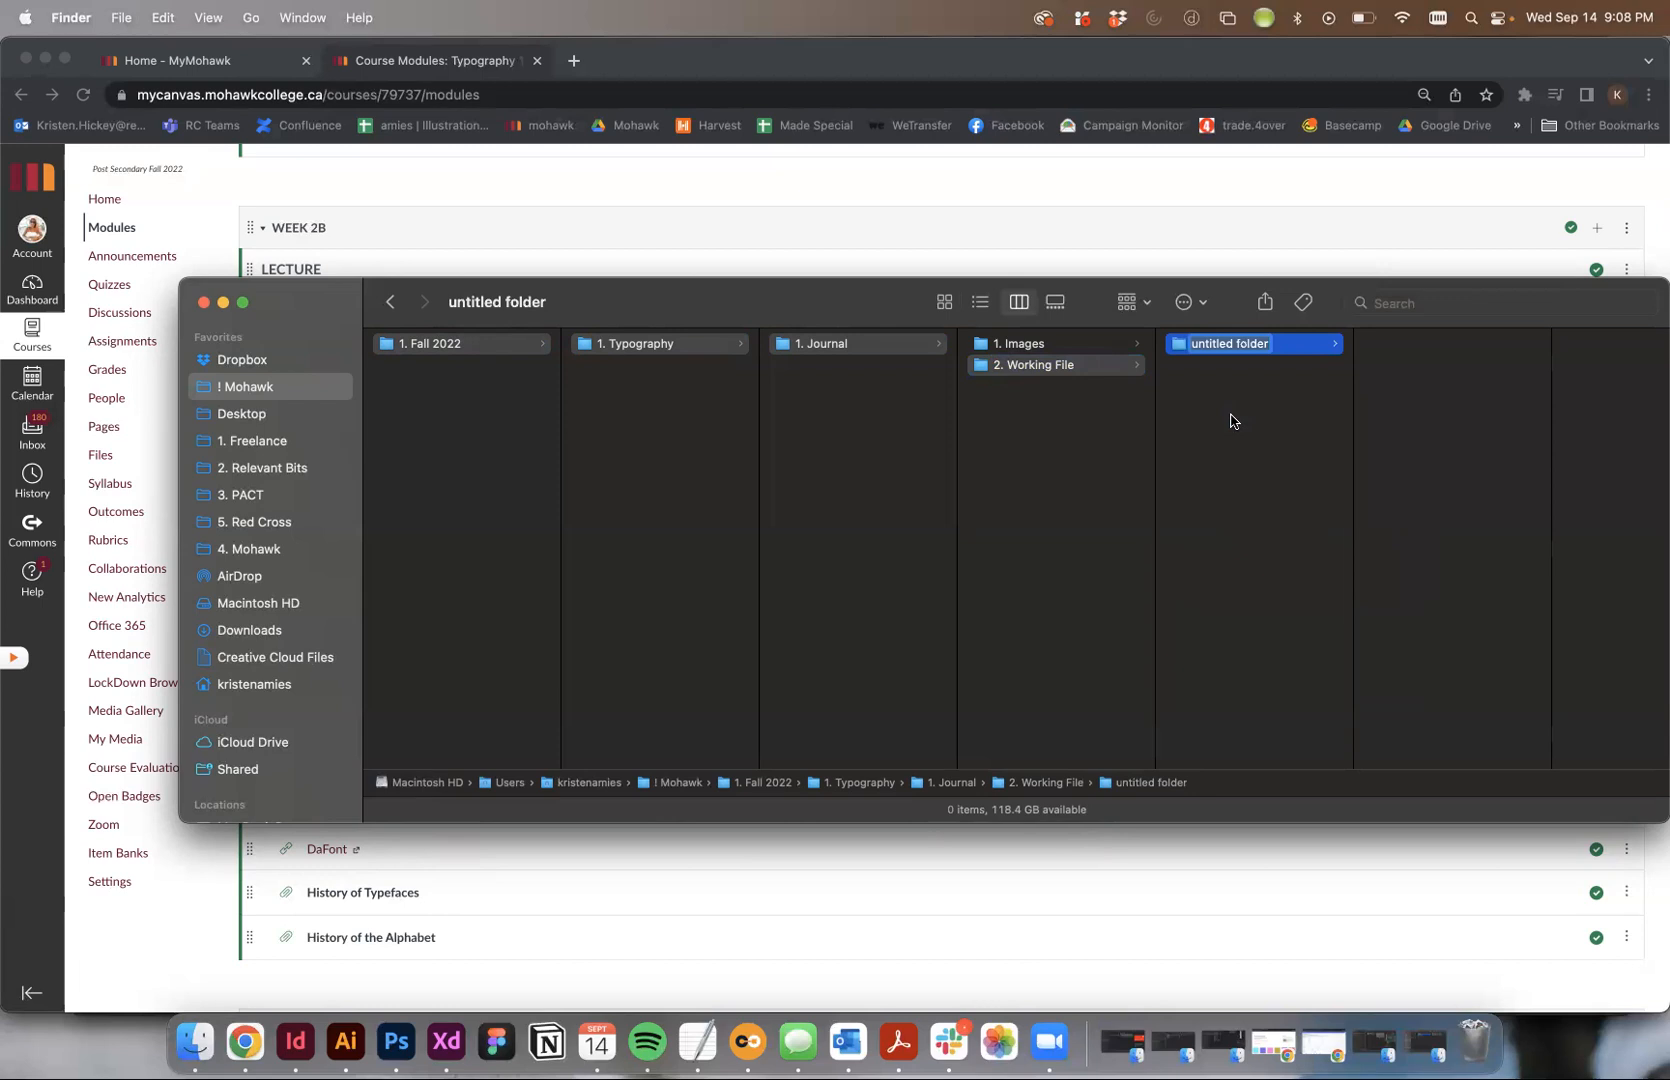
text(1. InDesign)
key(Return)
Step: Add a folder named "2. Photoshop" beside "1. InDesign" in the "2. Working File" folder
click(1233, 477)
right_click(1233, 477)
click(1252, 486)
text(2)
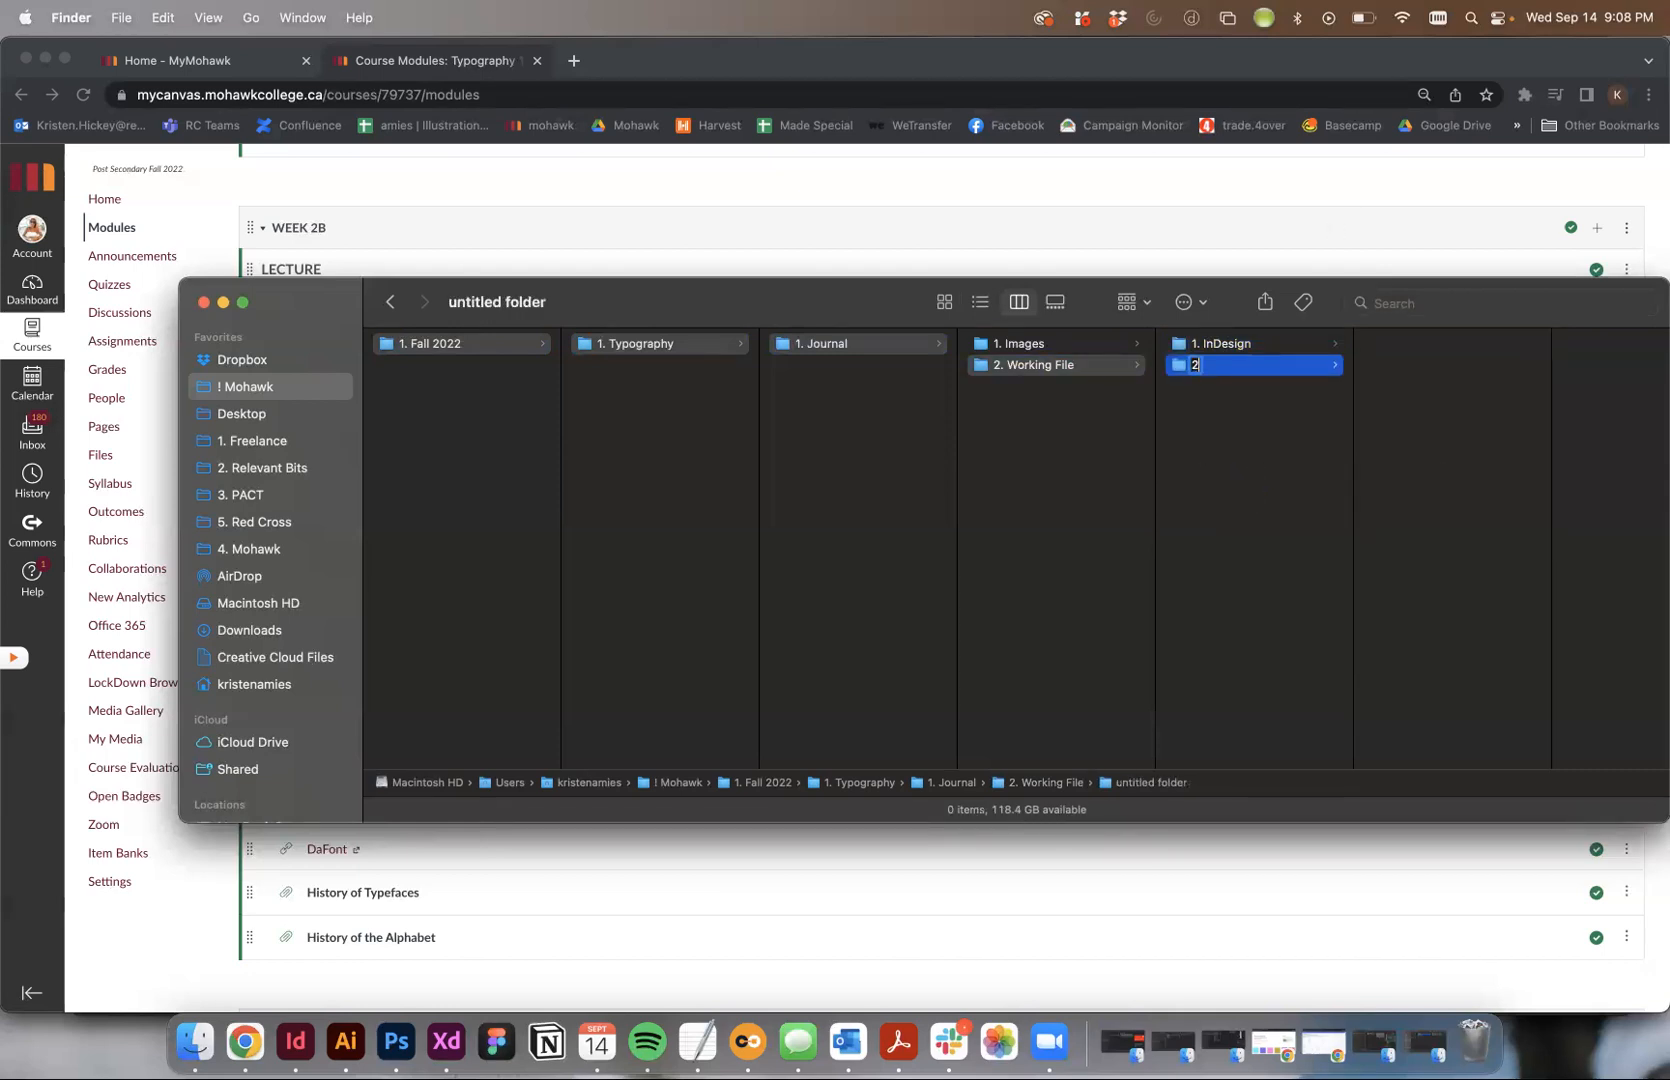
text(. Photophop)
key(Return)
Step: Add a third folder named "3. Illustrator" inside the "2. Working File" folder
click(1245, 500)
right_click(1245, 500)
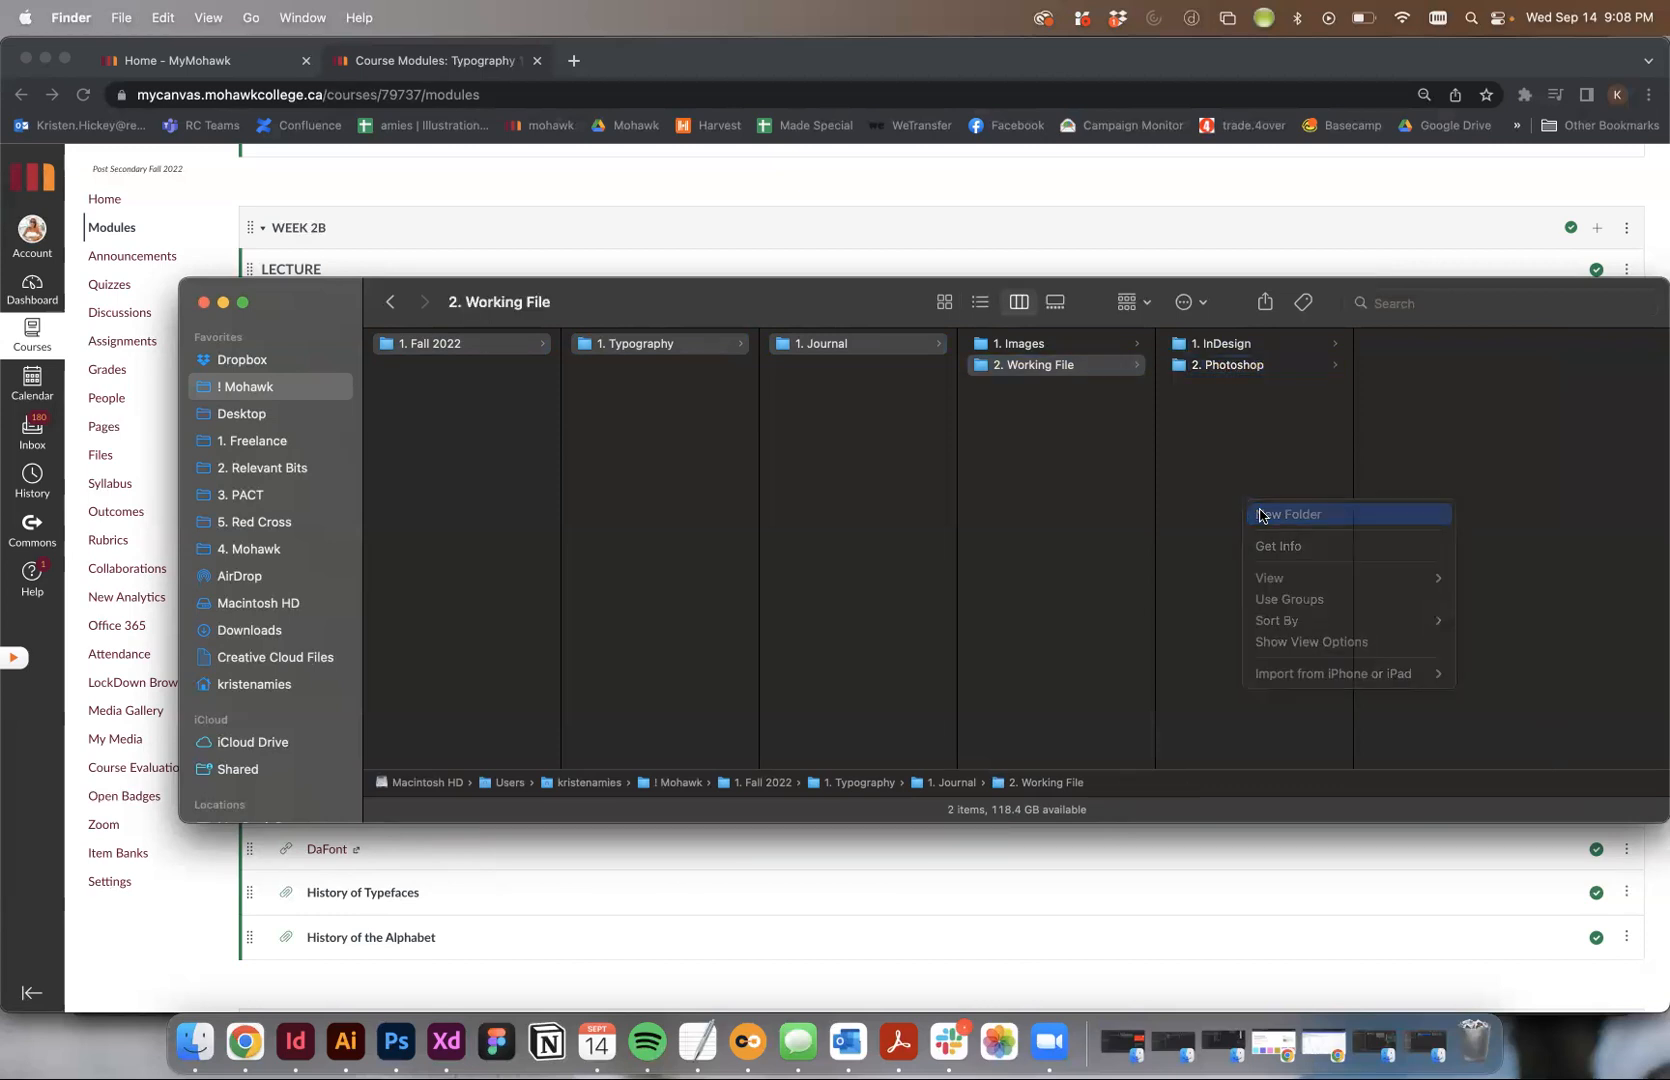
click(1261, 515)
text(3. Illusteator)
key(BackSpace)
key(BackSpace)
key(BackSpace)
key(BackSpace)
key(BackSpace)
key(BackSpace)
text(trator)
key(Return)
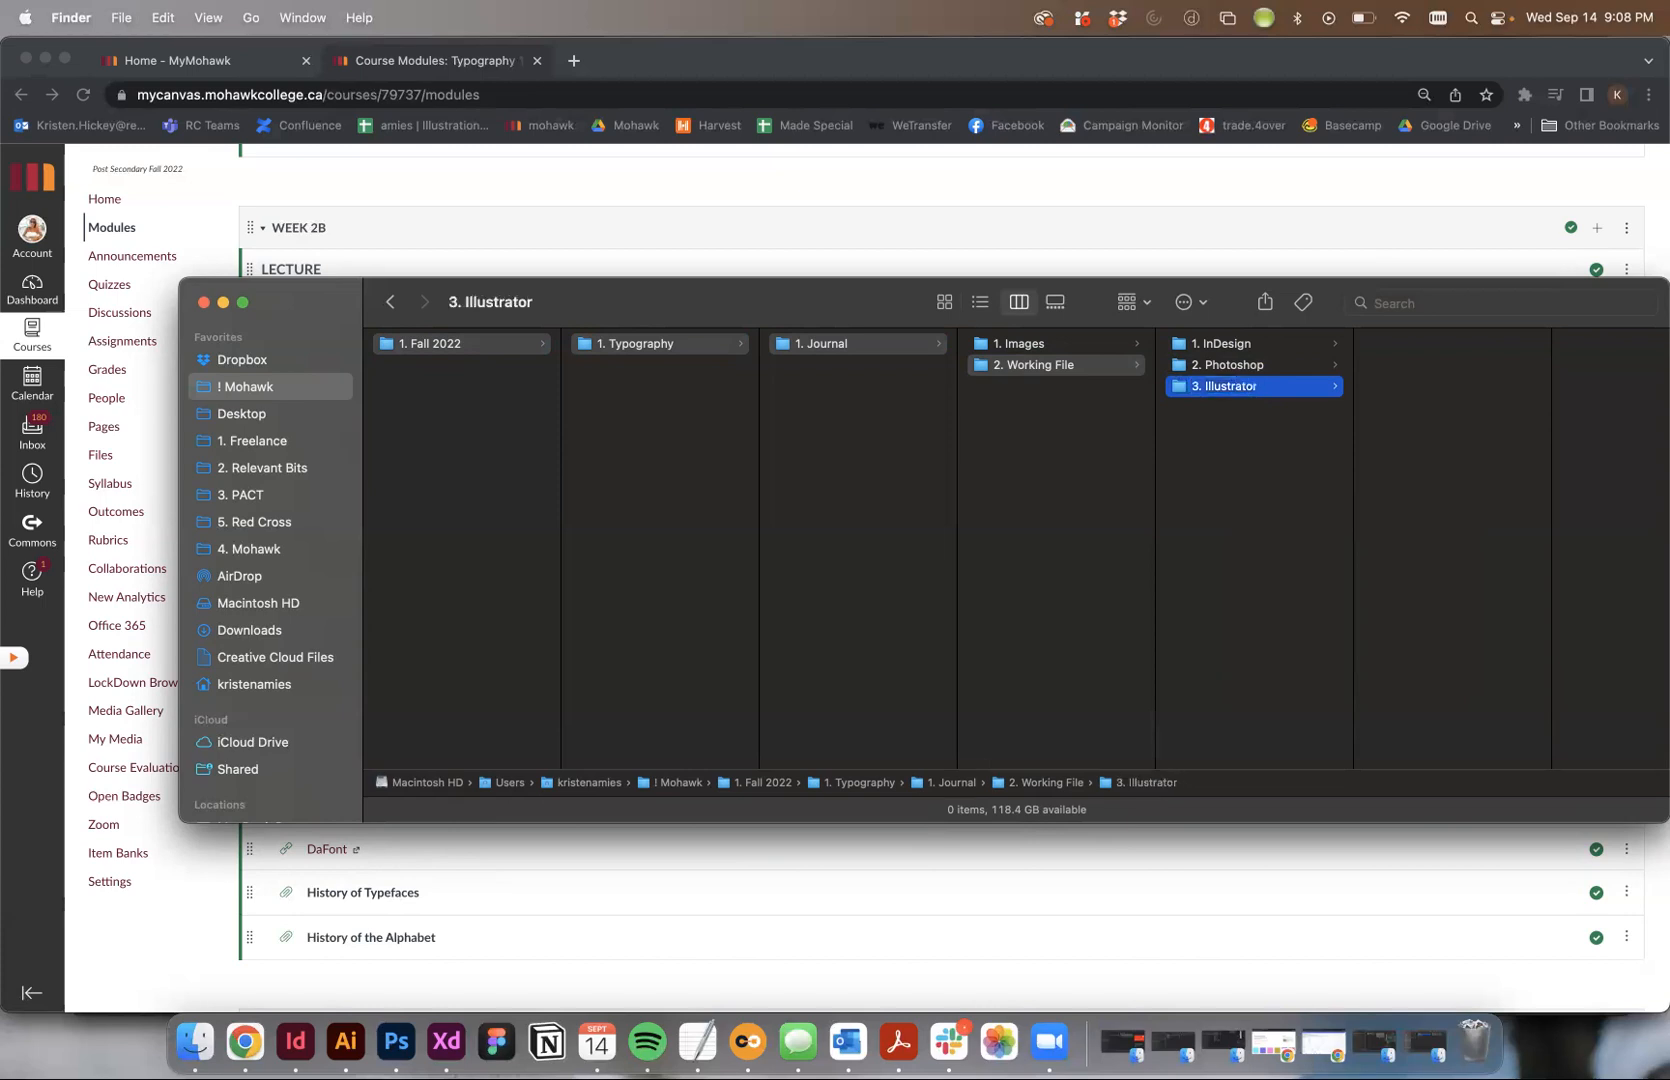
Step: Look through the InDesign, Photoshop and Illustrator folders inside "2. Working File"
click(1222, 344)
click(1245, 365)
click(1246, 386)
click(1238, 345)
click(1228, 368)
click(1233, 390)
Step: Create a subfolder named "3. PDF" inside the "1. Journal" folder
click(1068, 456)
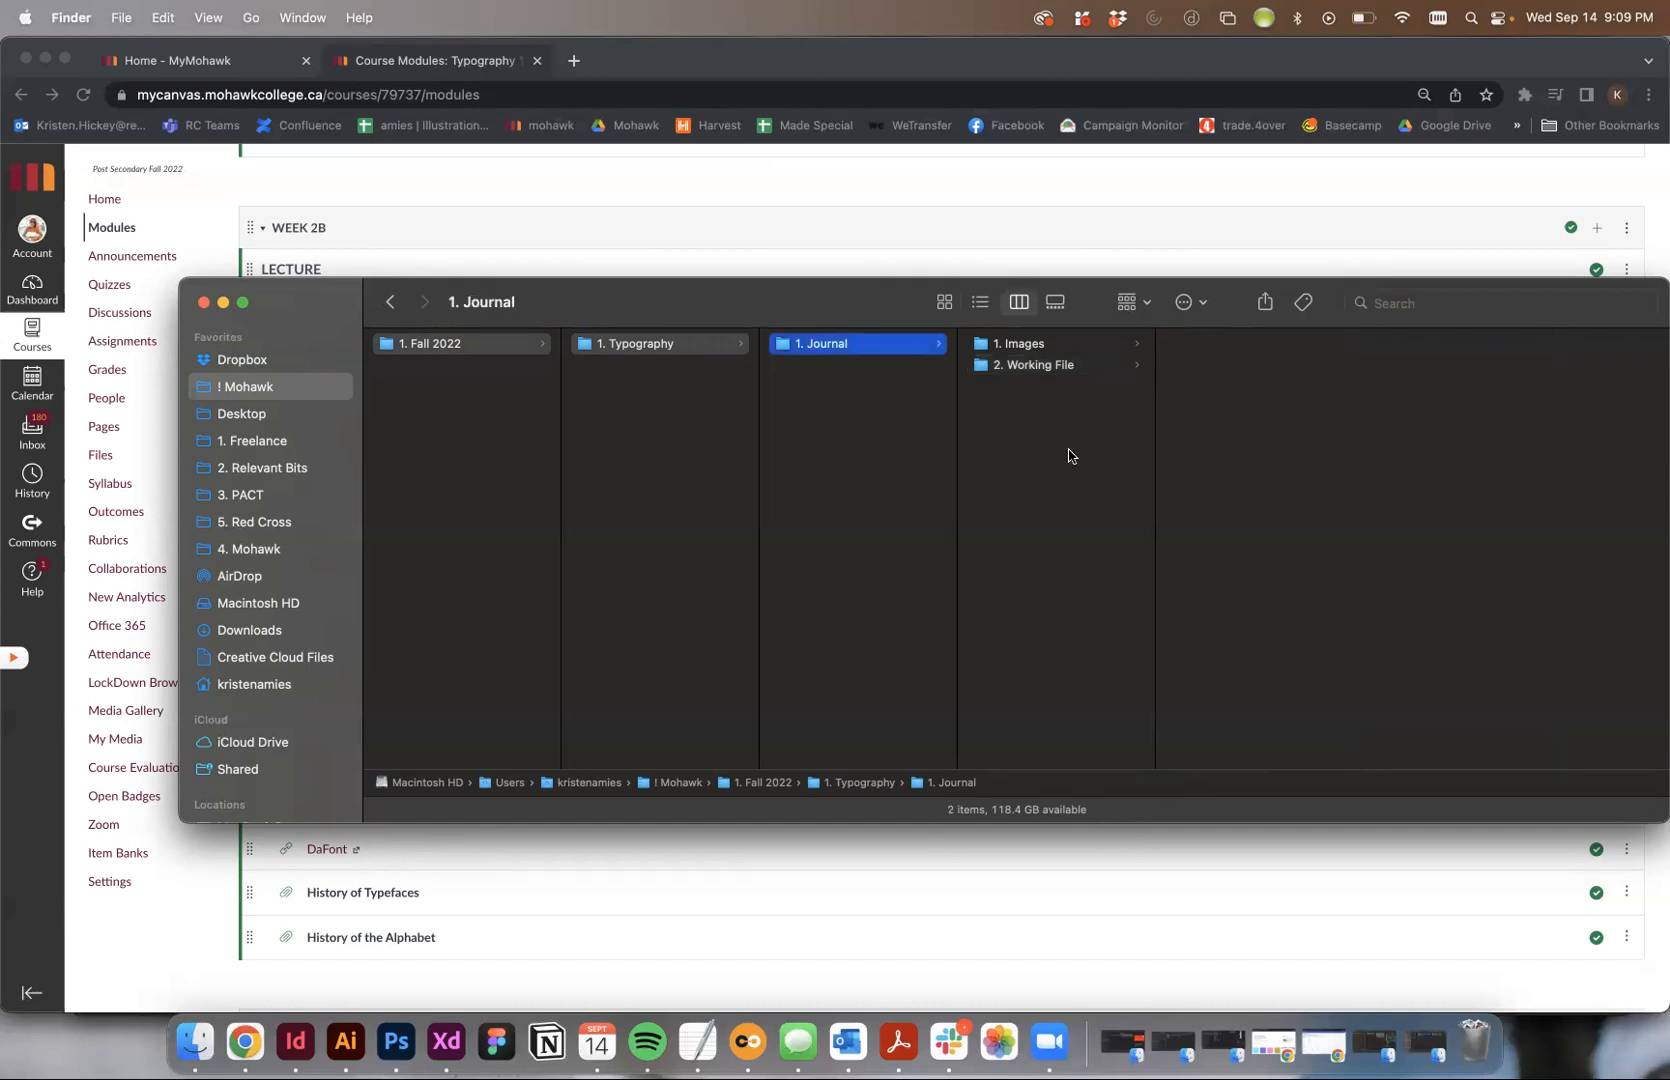
right_click(1068, 456)
click(1112, 462)
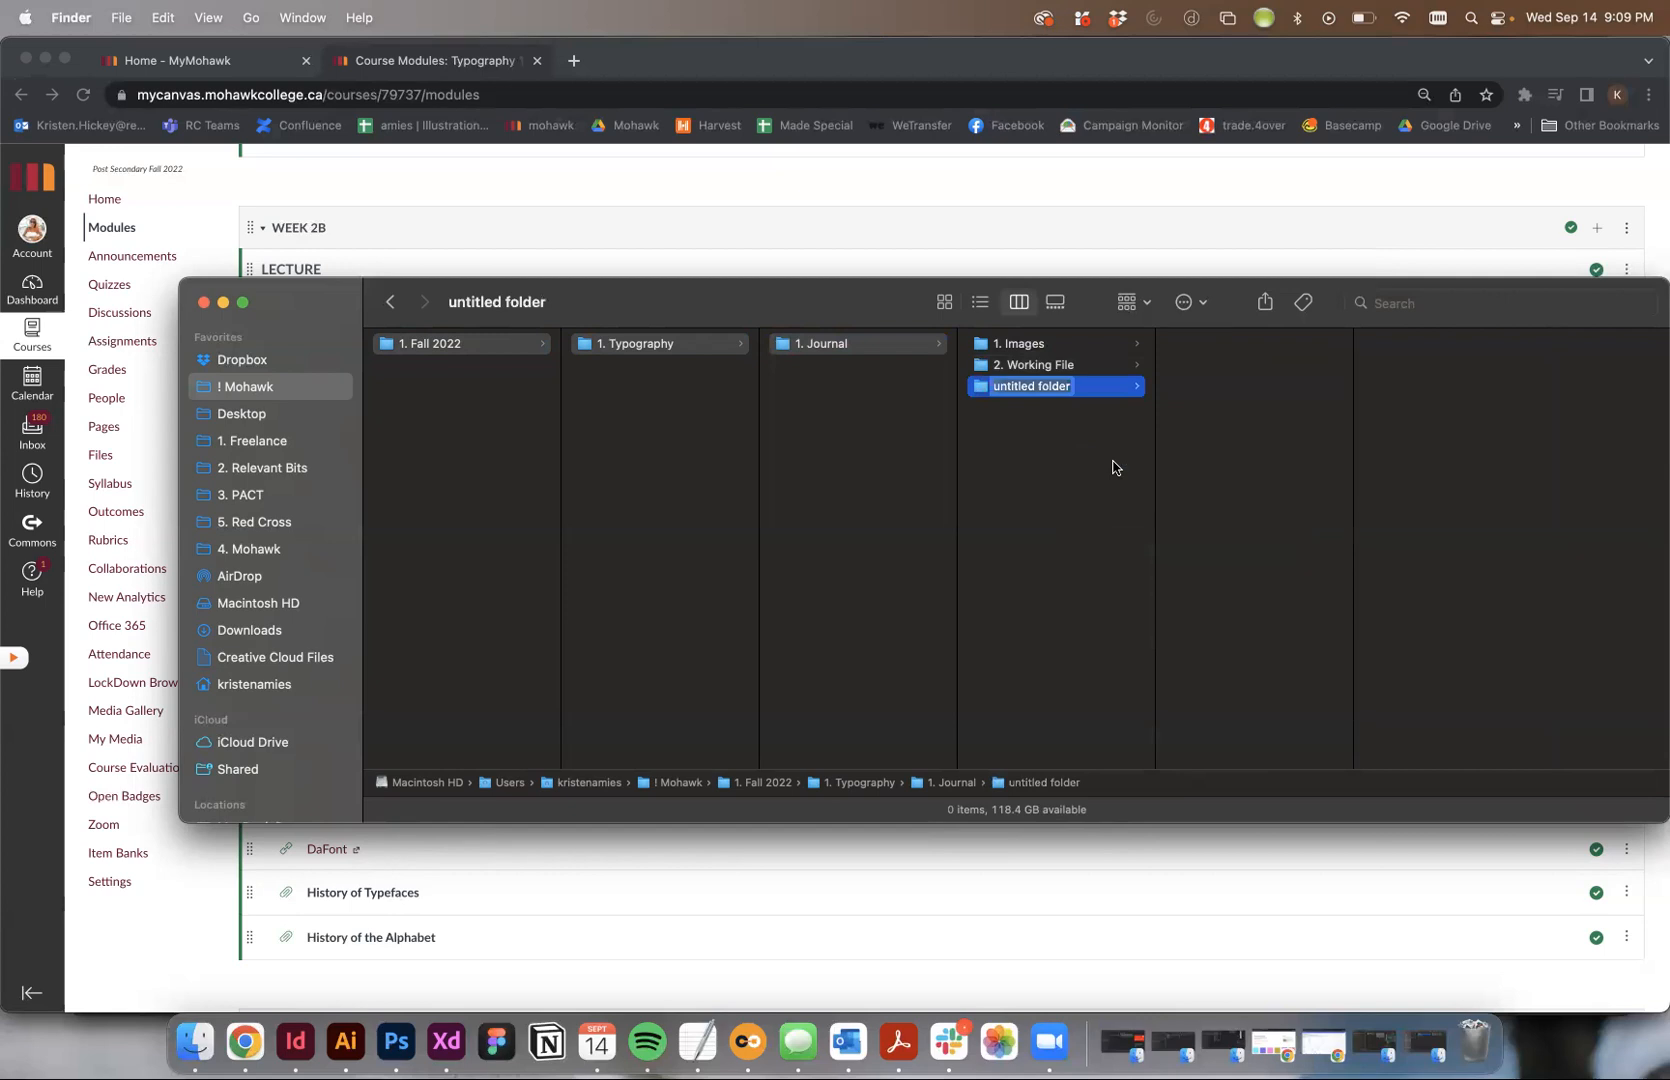
text(3. PDF)
key(Return)
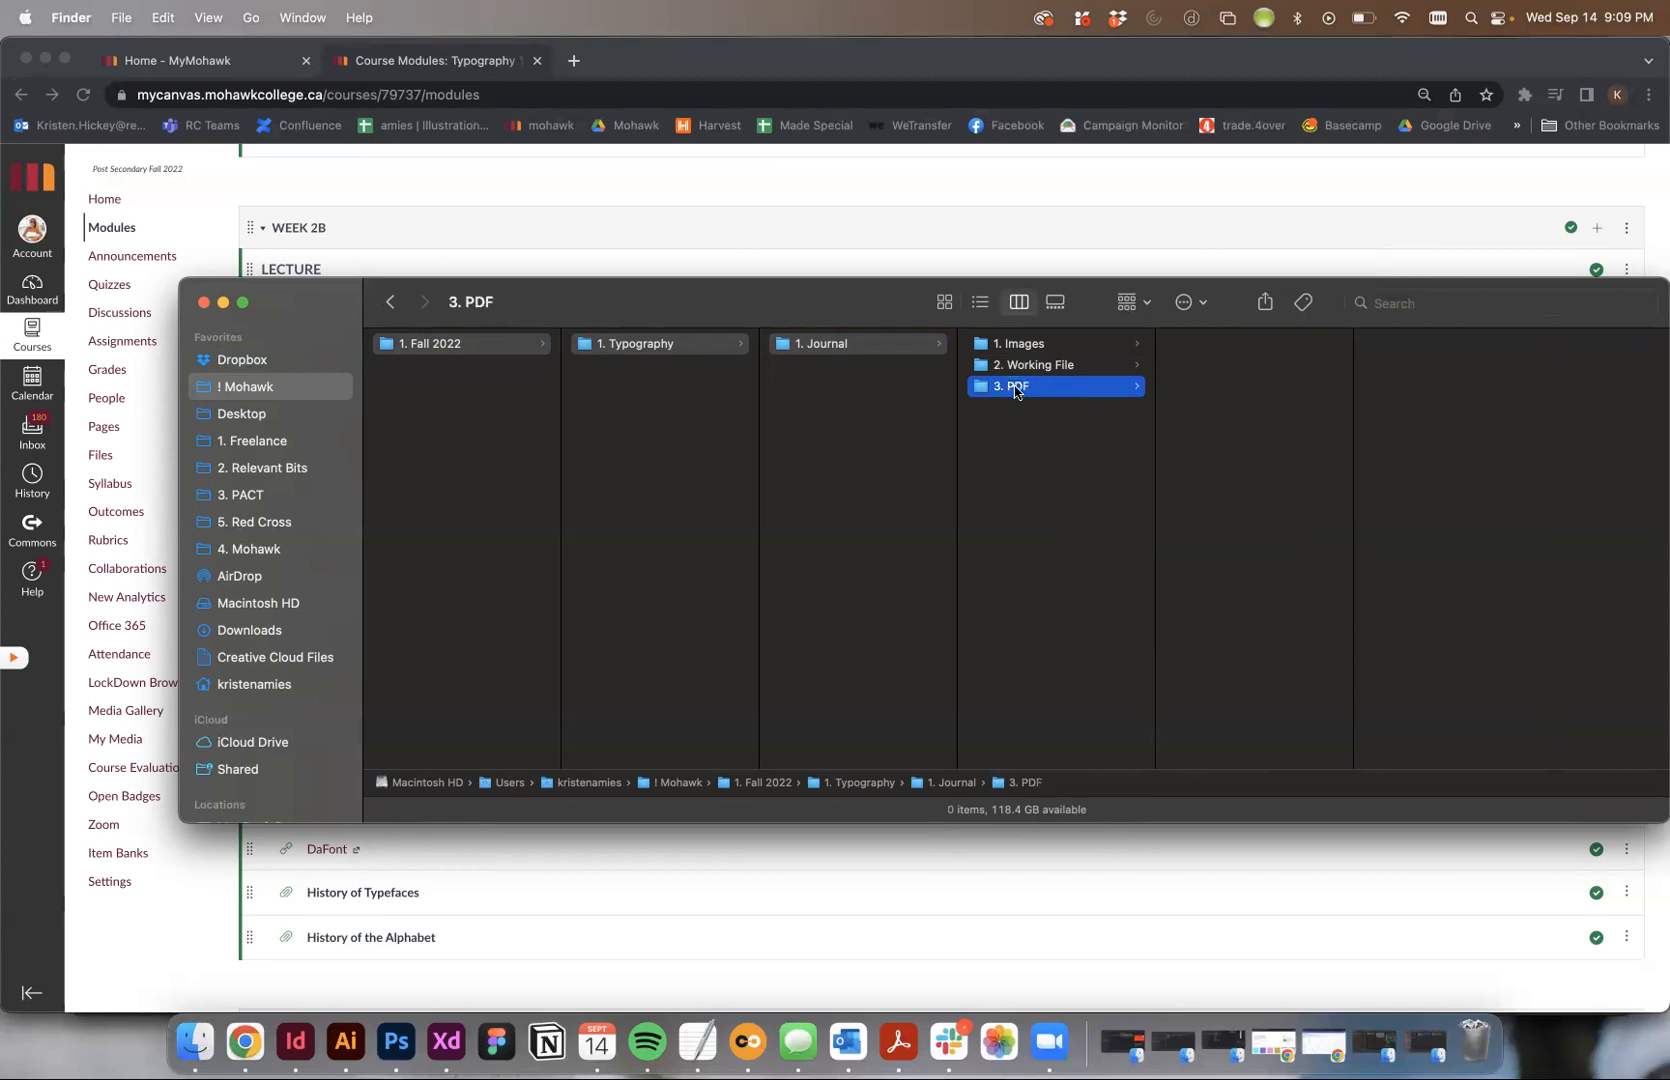
Step: Create a fourth subfolder named "4. FINAL HANDIN" inside the "1. Journal" folder
click(1007, 456)
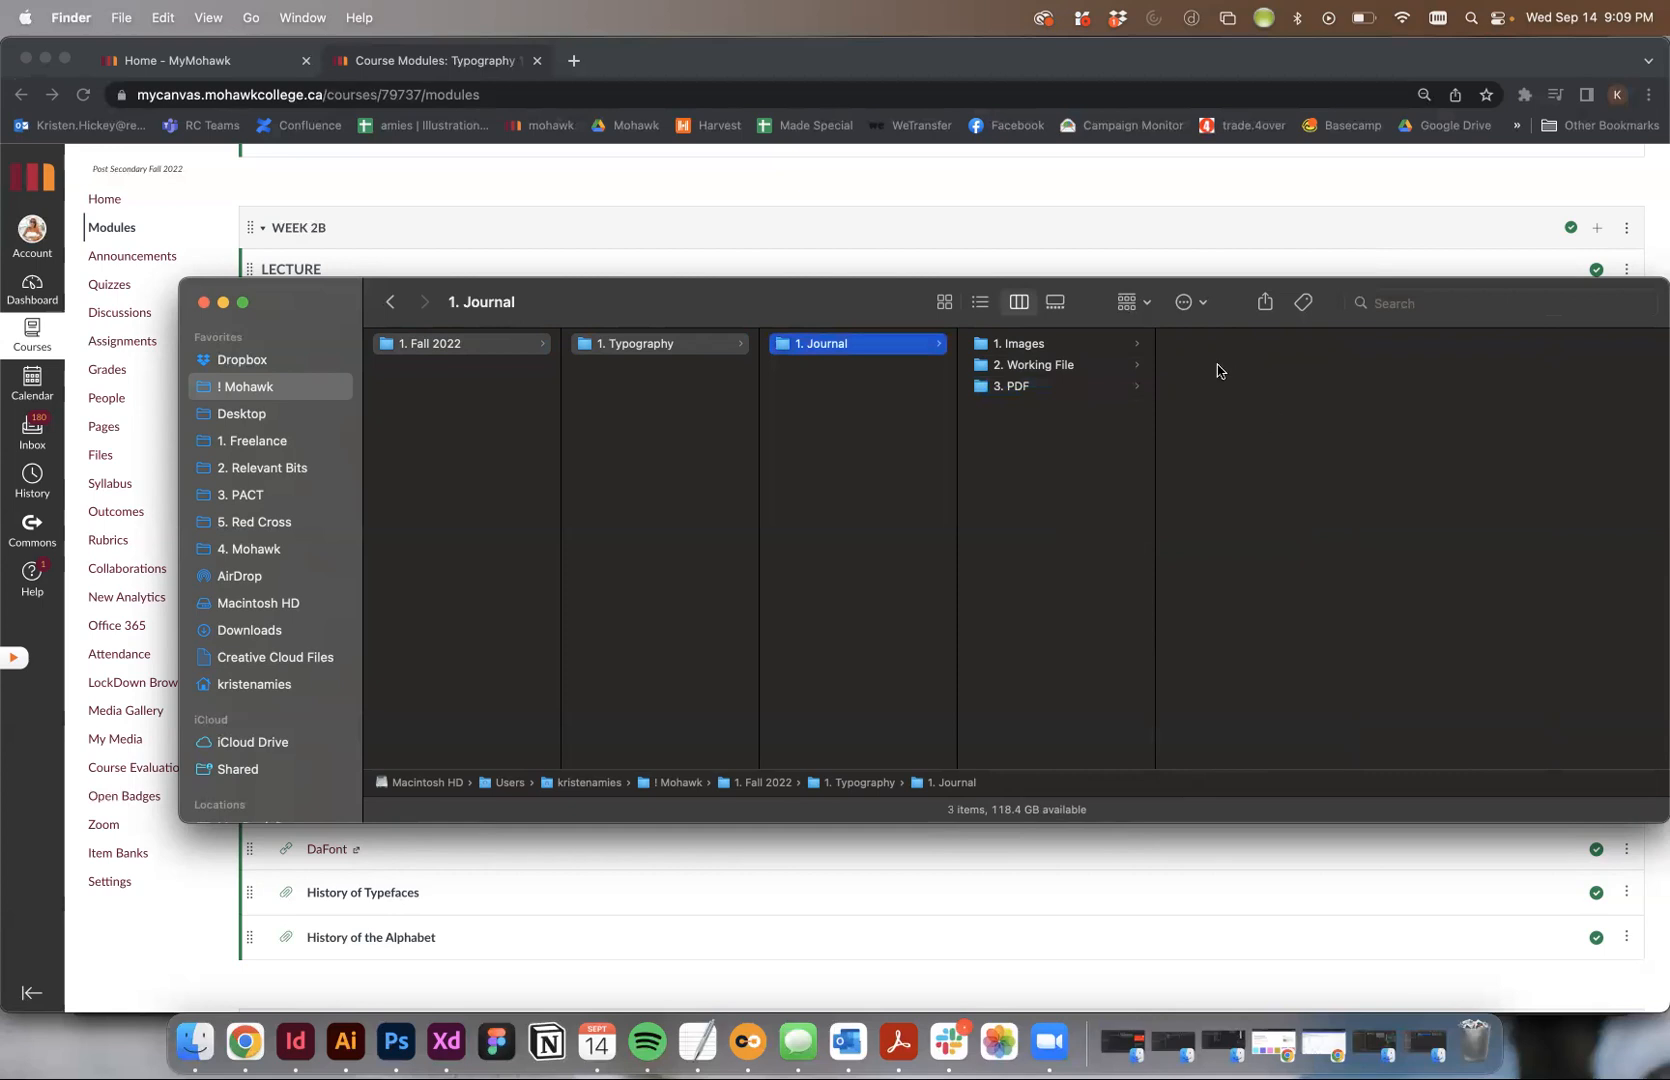
right_click(1051, 466)
click(1077, 474)
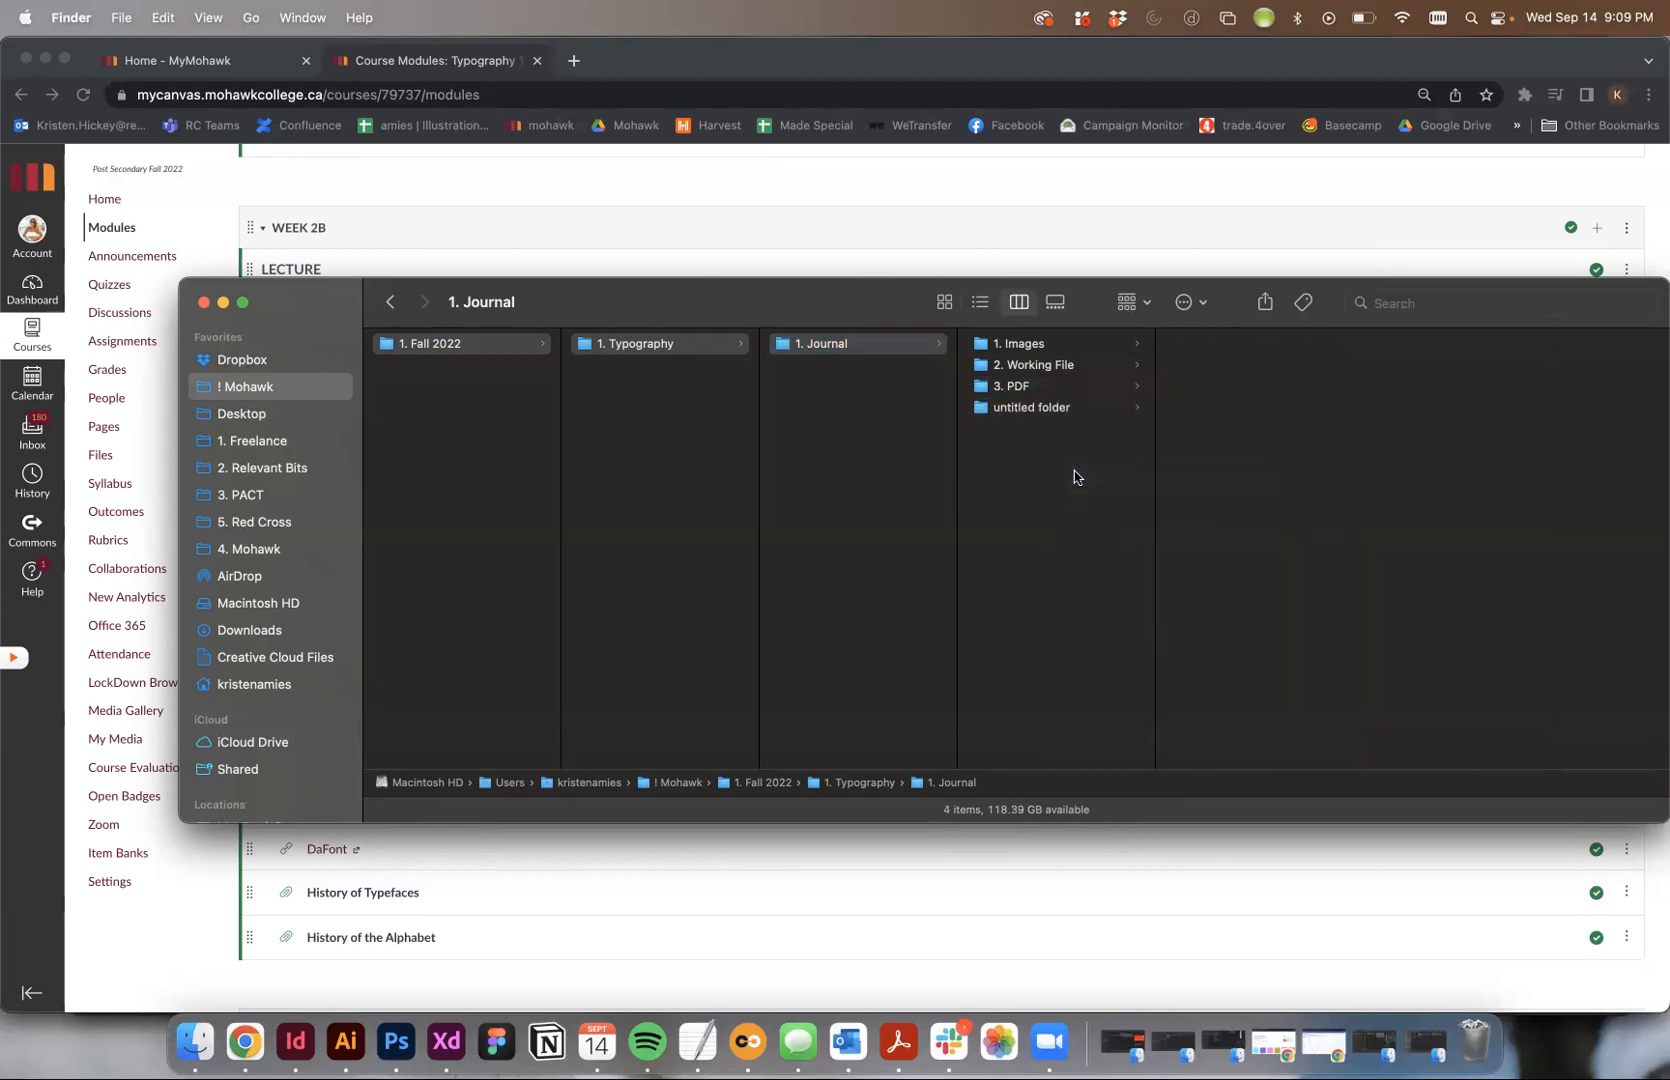
text(4. Final)
key(BackSpace)
key(BackSpace)
key(BackSpace)
key(BackSpace)
text(INAL HANDIN)
key(Return)
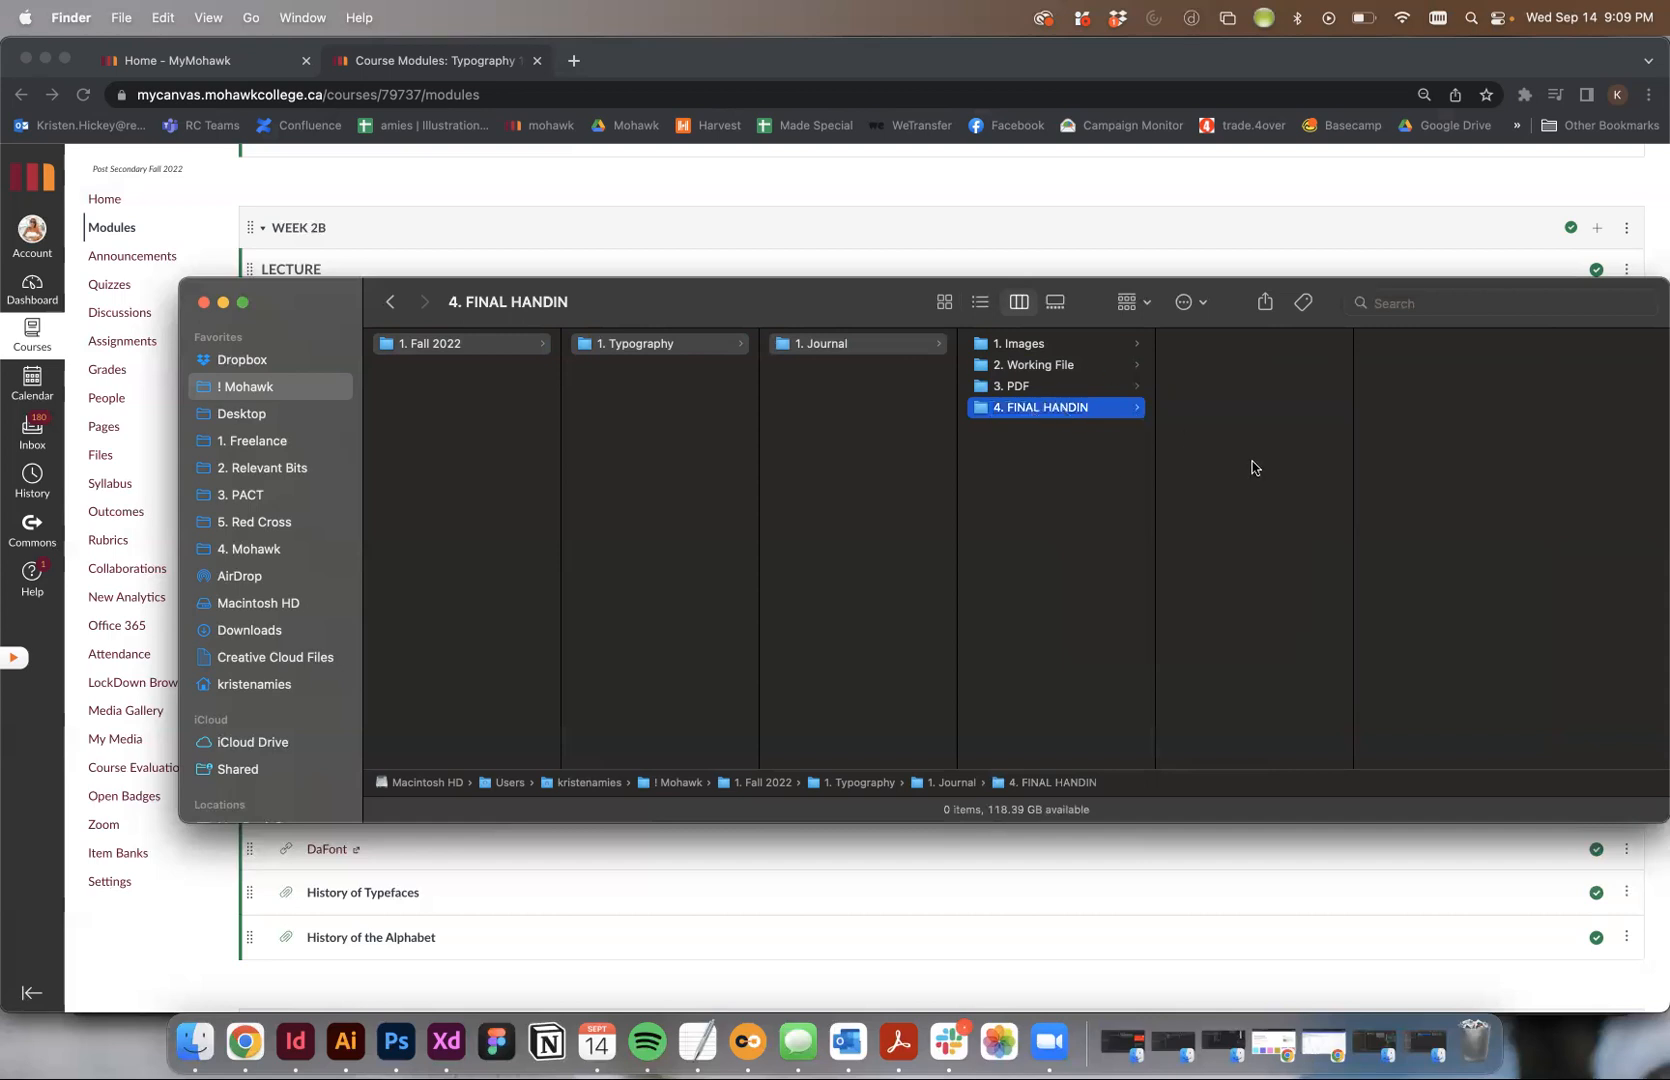
Step: Rename the final hand-in folder in "1. Journal" as "4. FINAL HAND IN"
click(1056, 366)
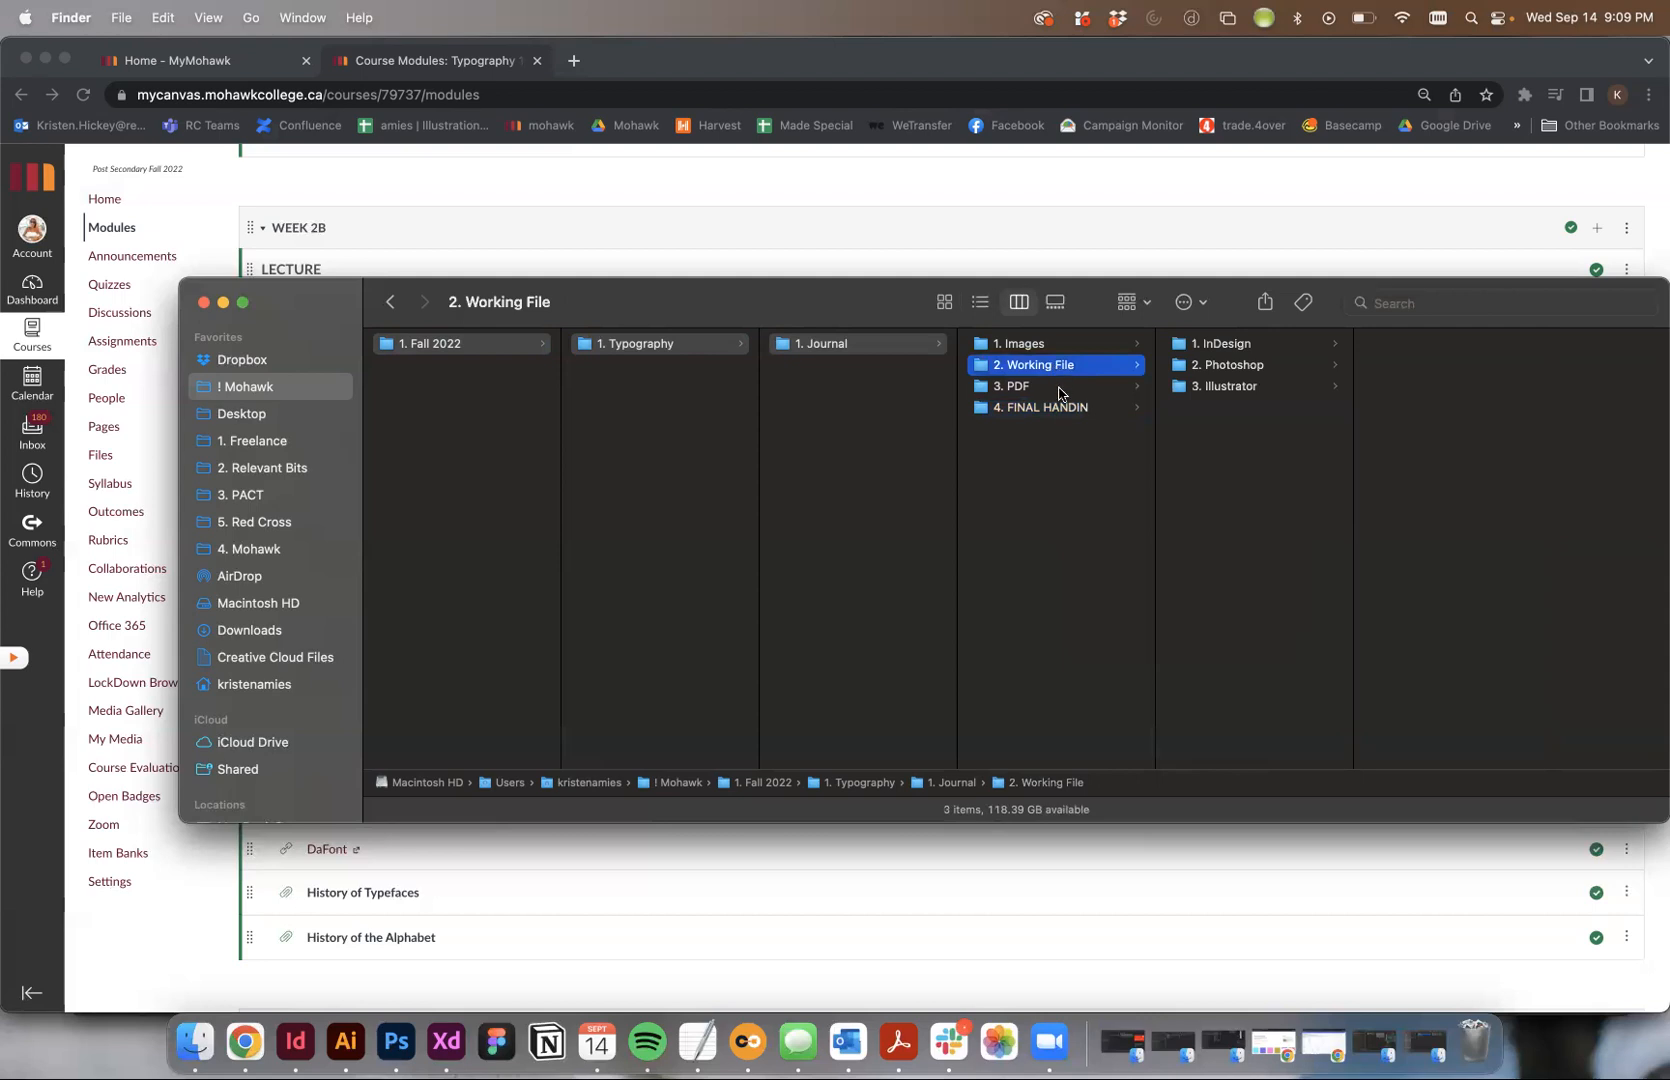
click(1068, 408)
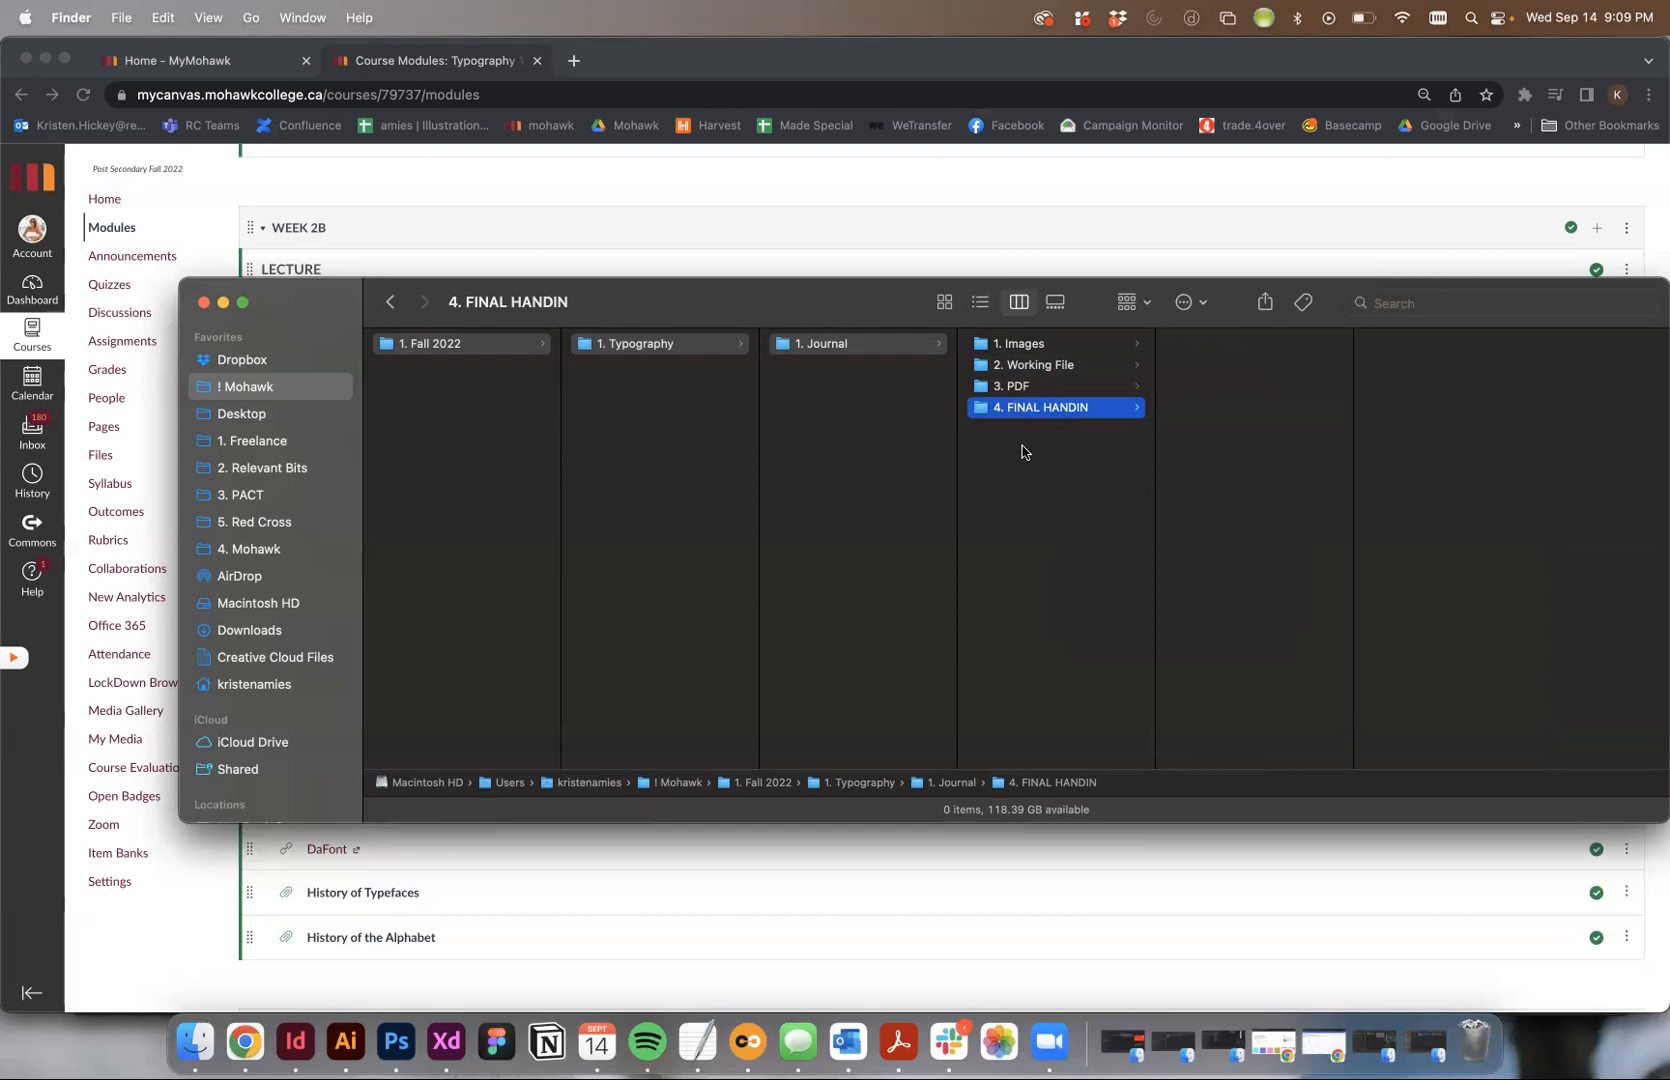
click(1061, 408)
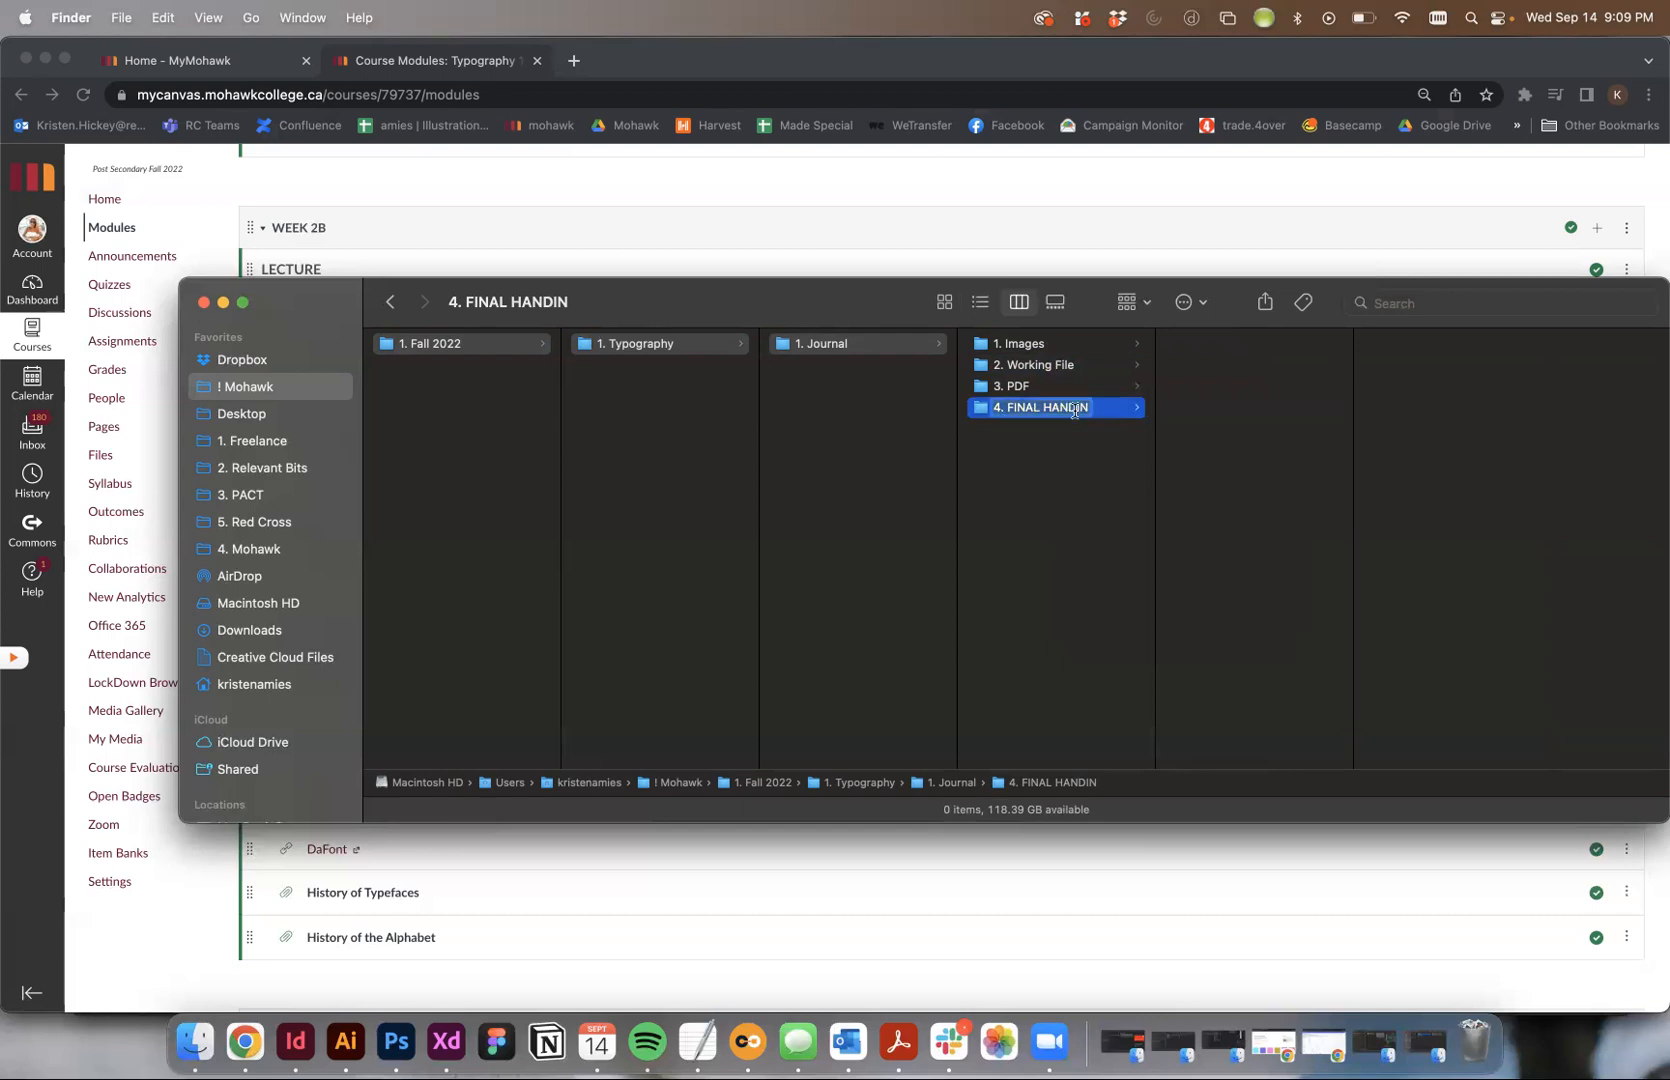
click(1077, 408)
key(Return)
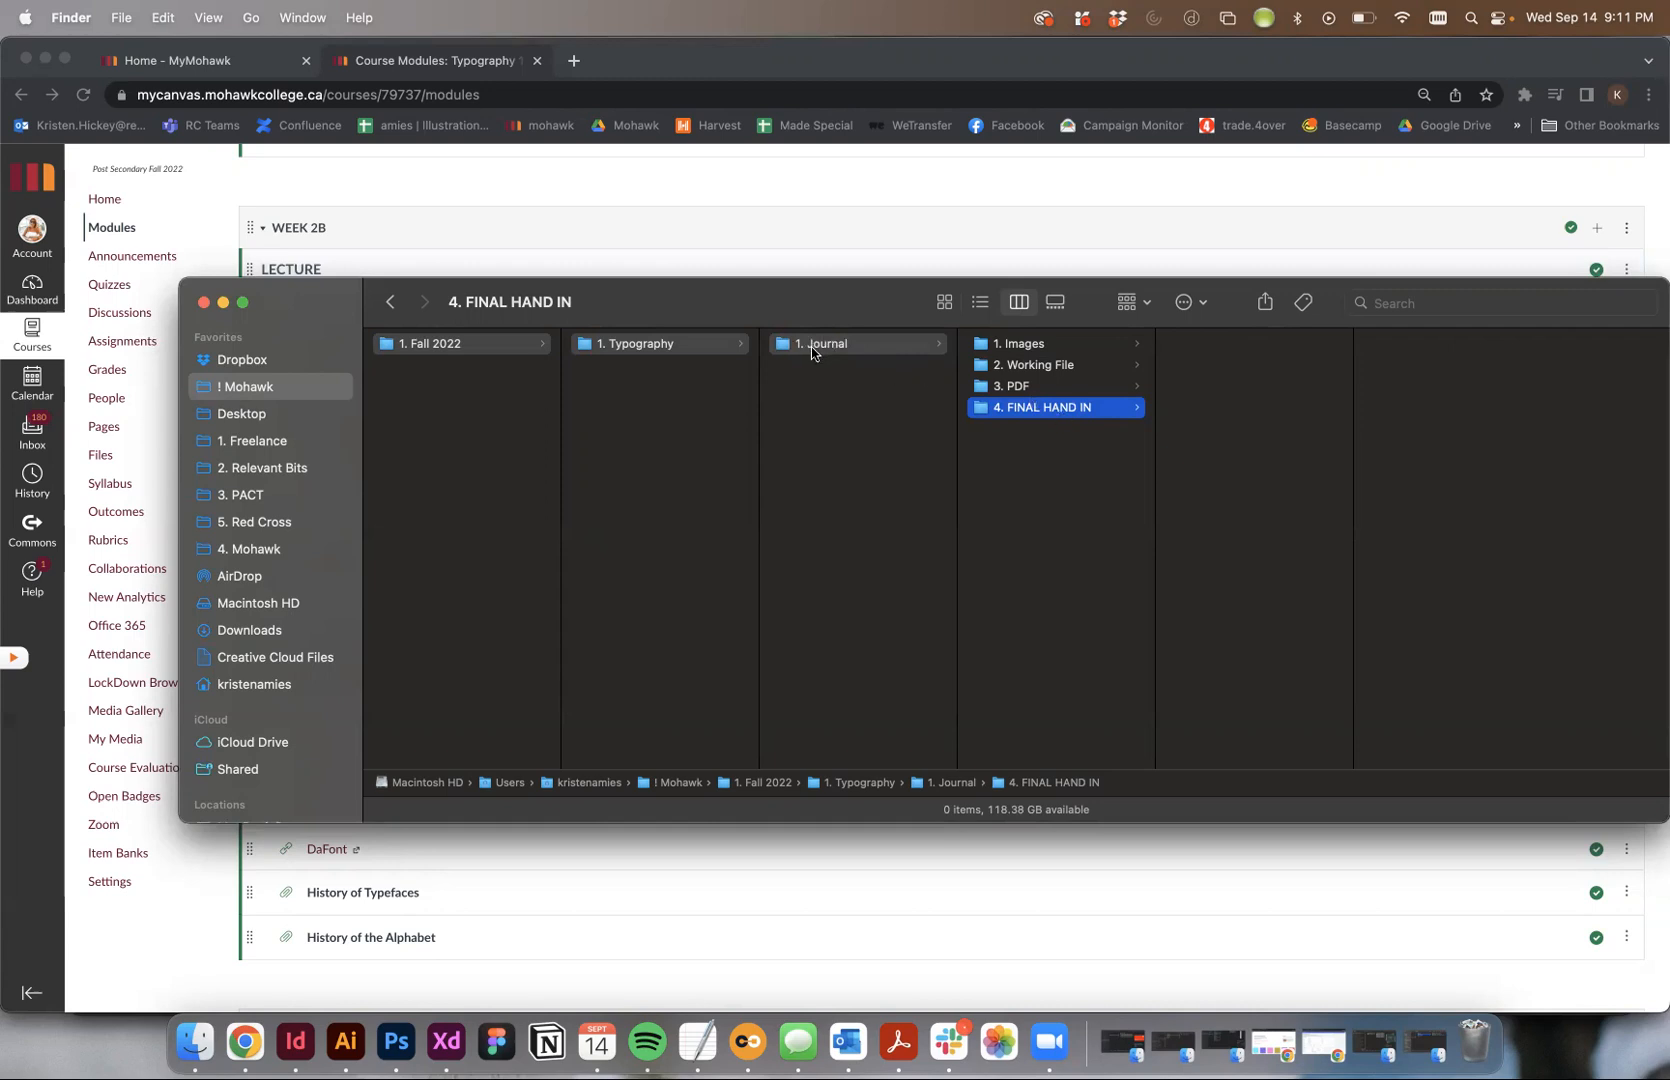
Step: Review the journal's Images, Working File and FINAL HAND IN folders, including the InDesign, Photoshop and Illustrator subfolders
click(1063, 350)
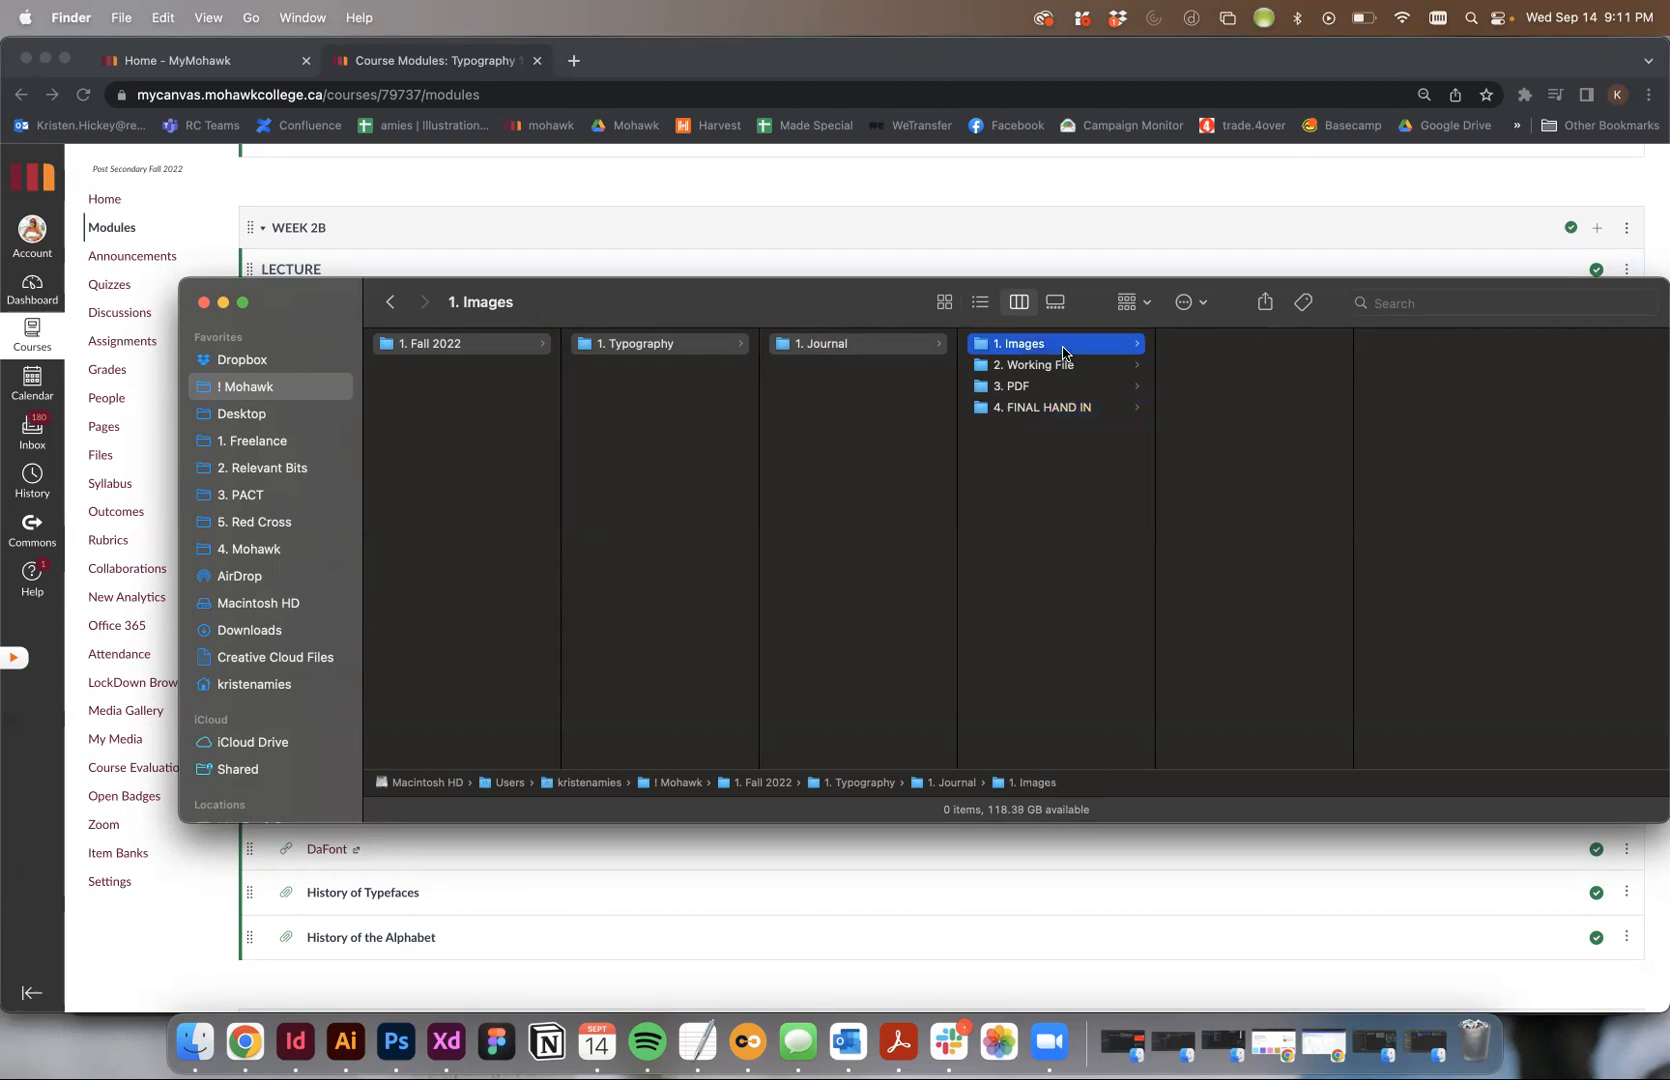
click(1106, 367)
click(1236, 345)
click(1240, 370)
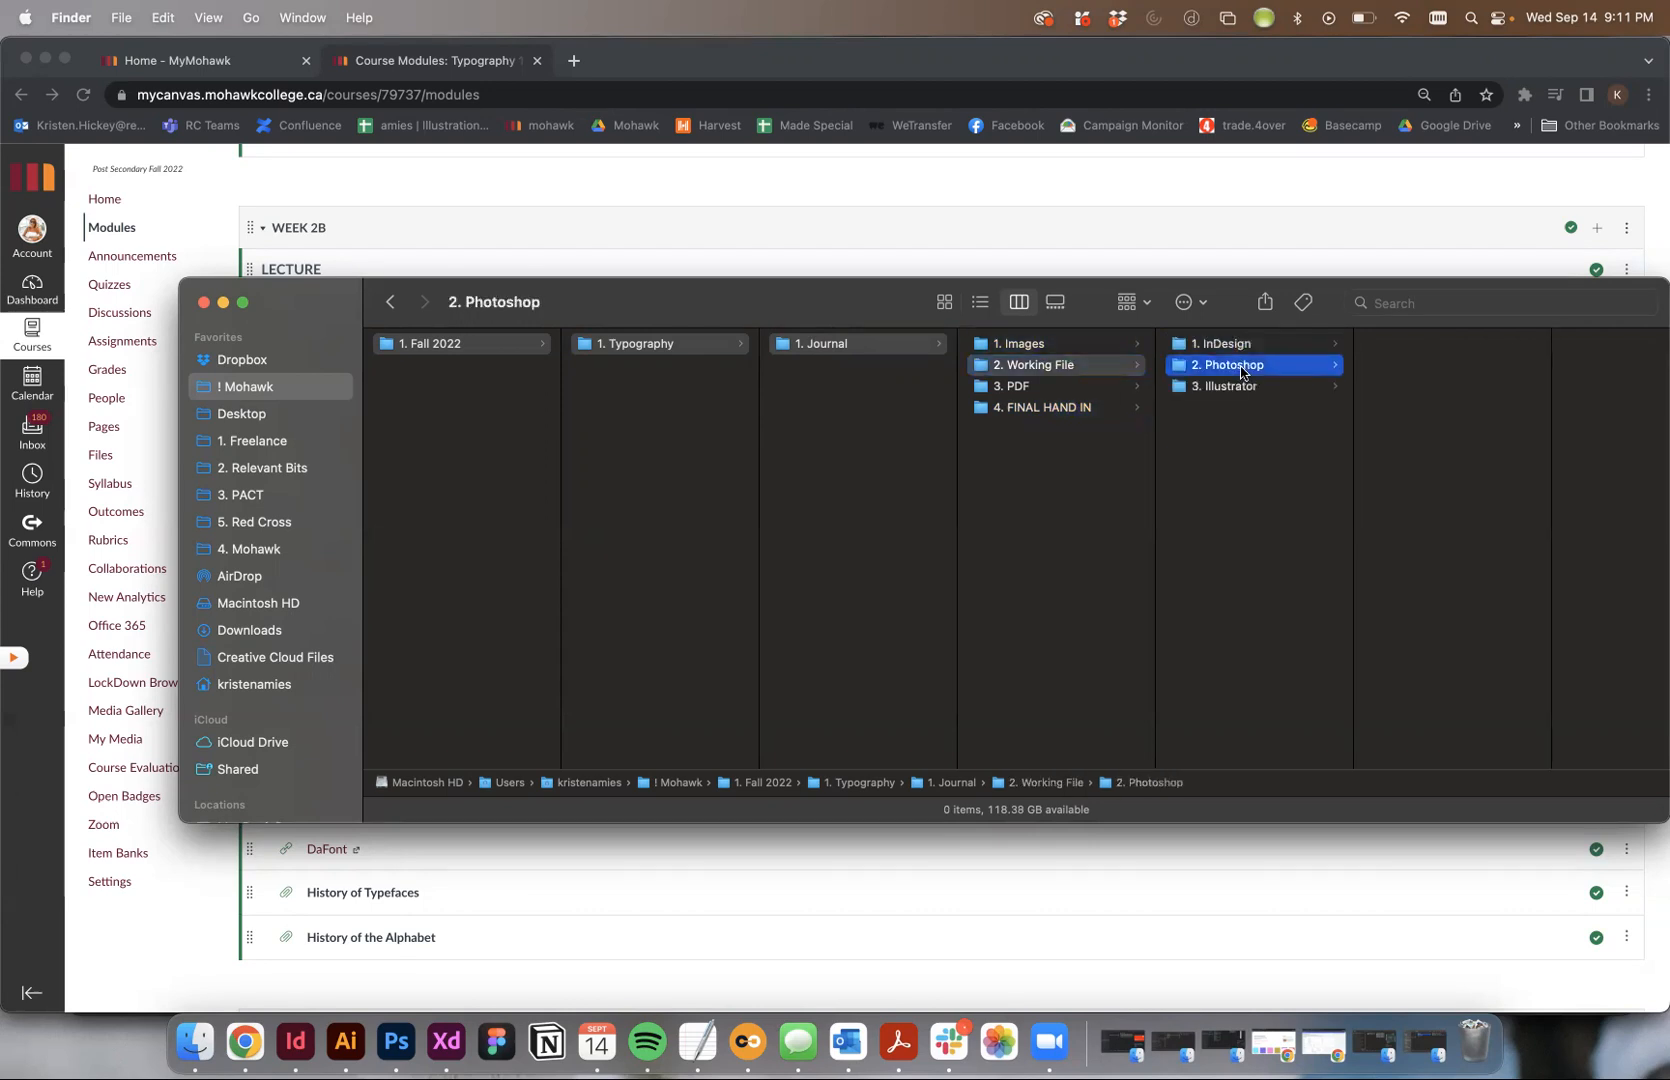
click(1245, 389)
click(1237, 345)
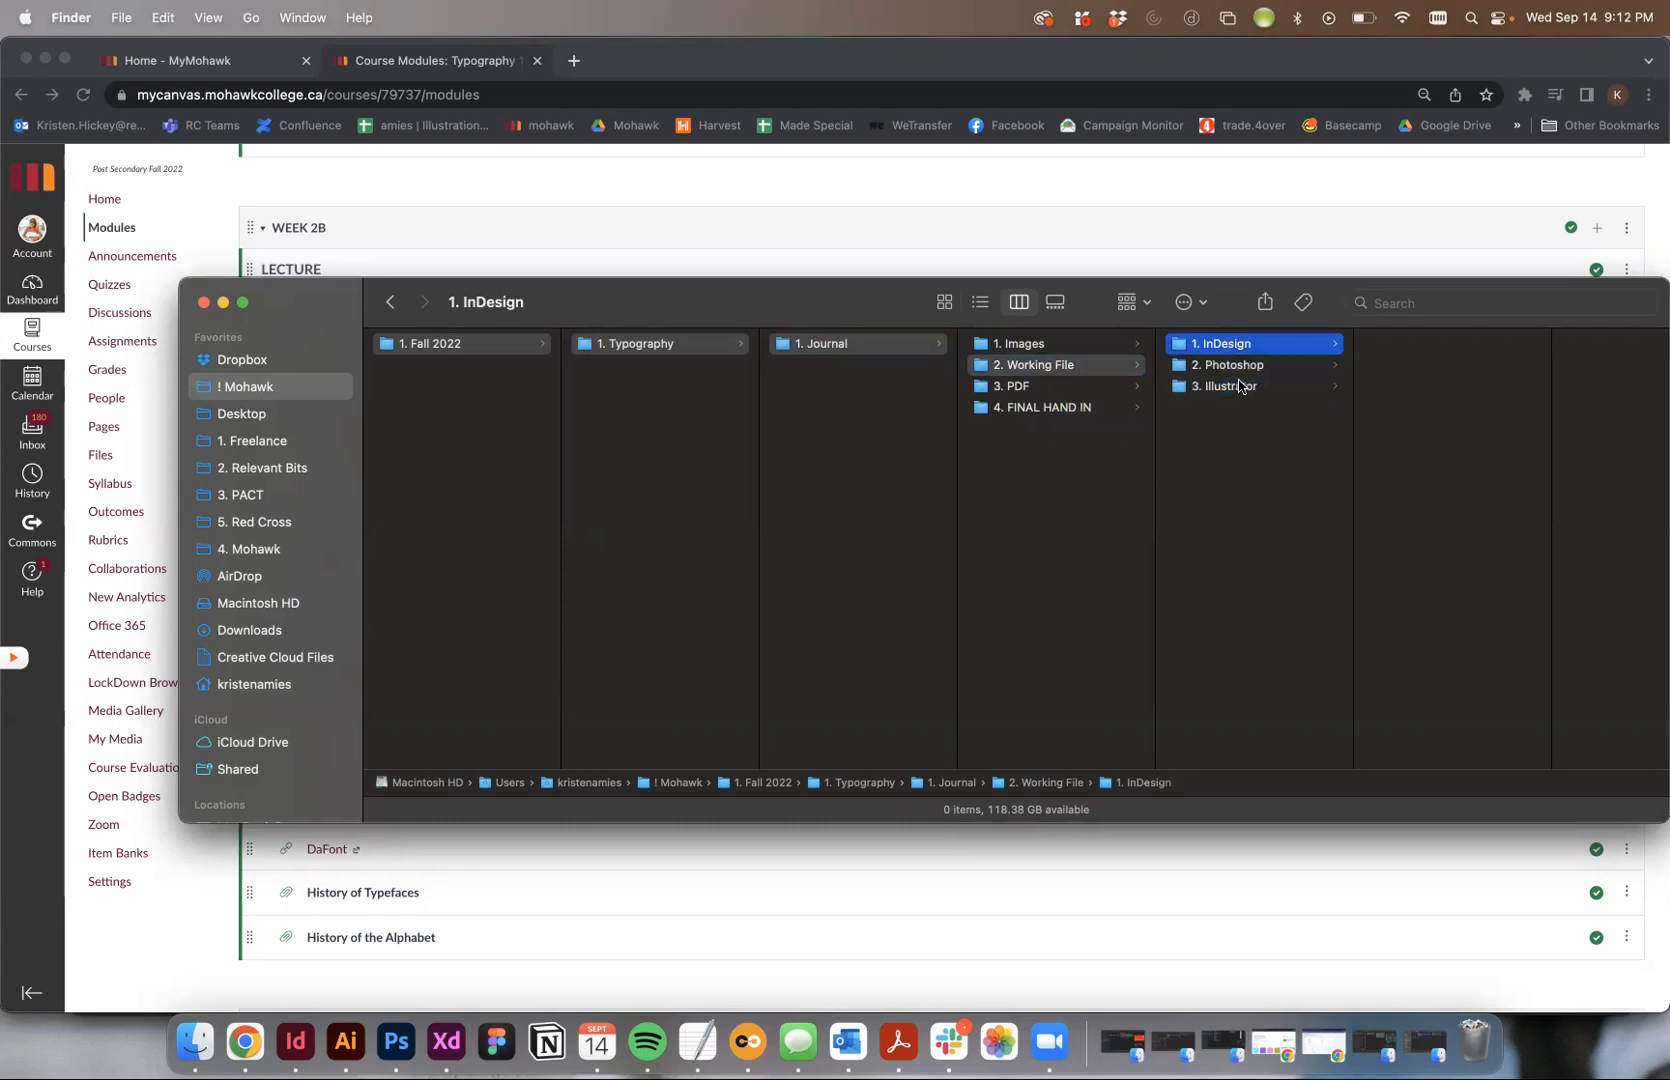
click(1242, 388)
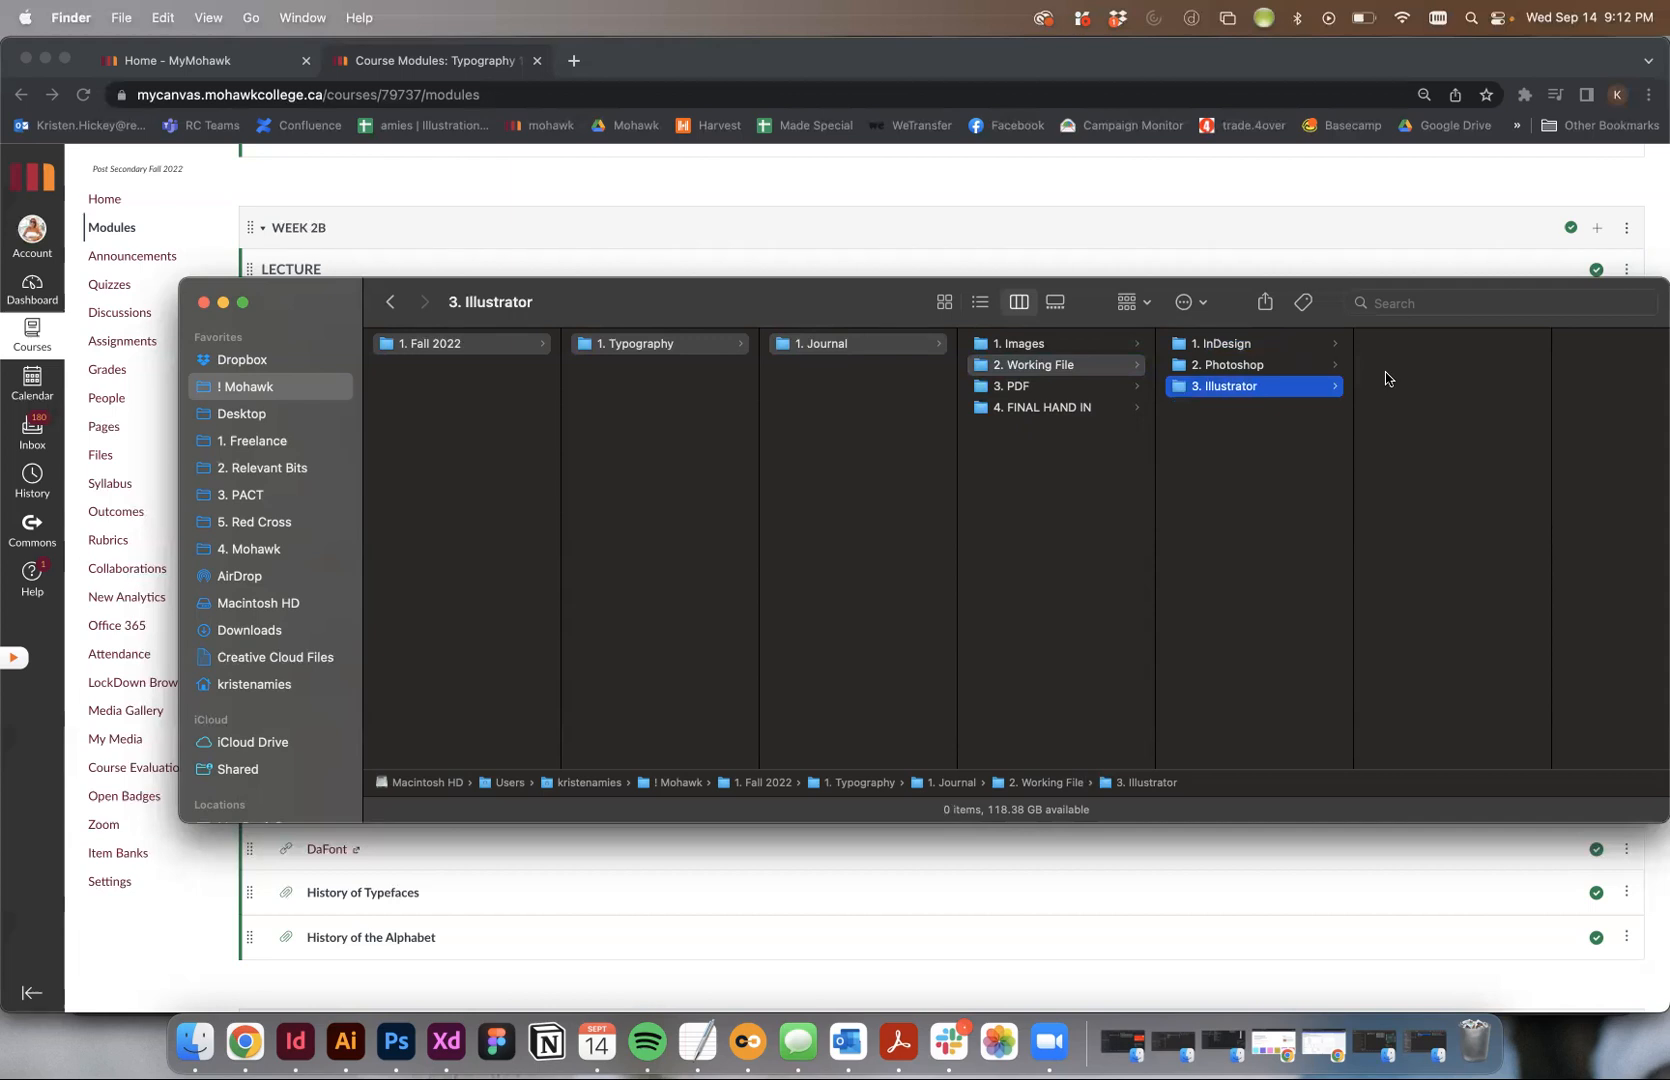
click(1274, 345)
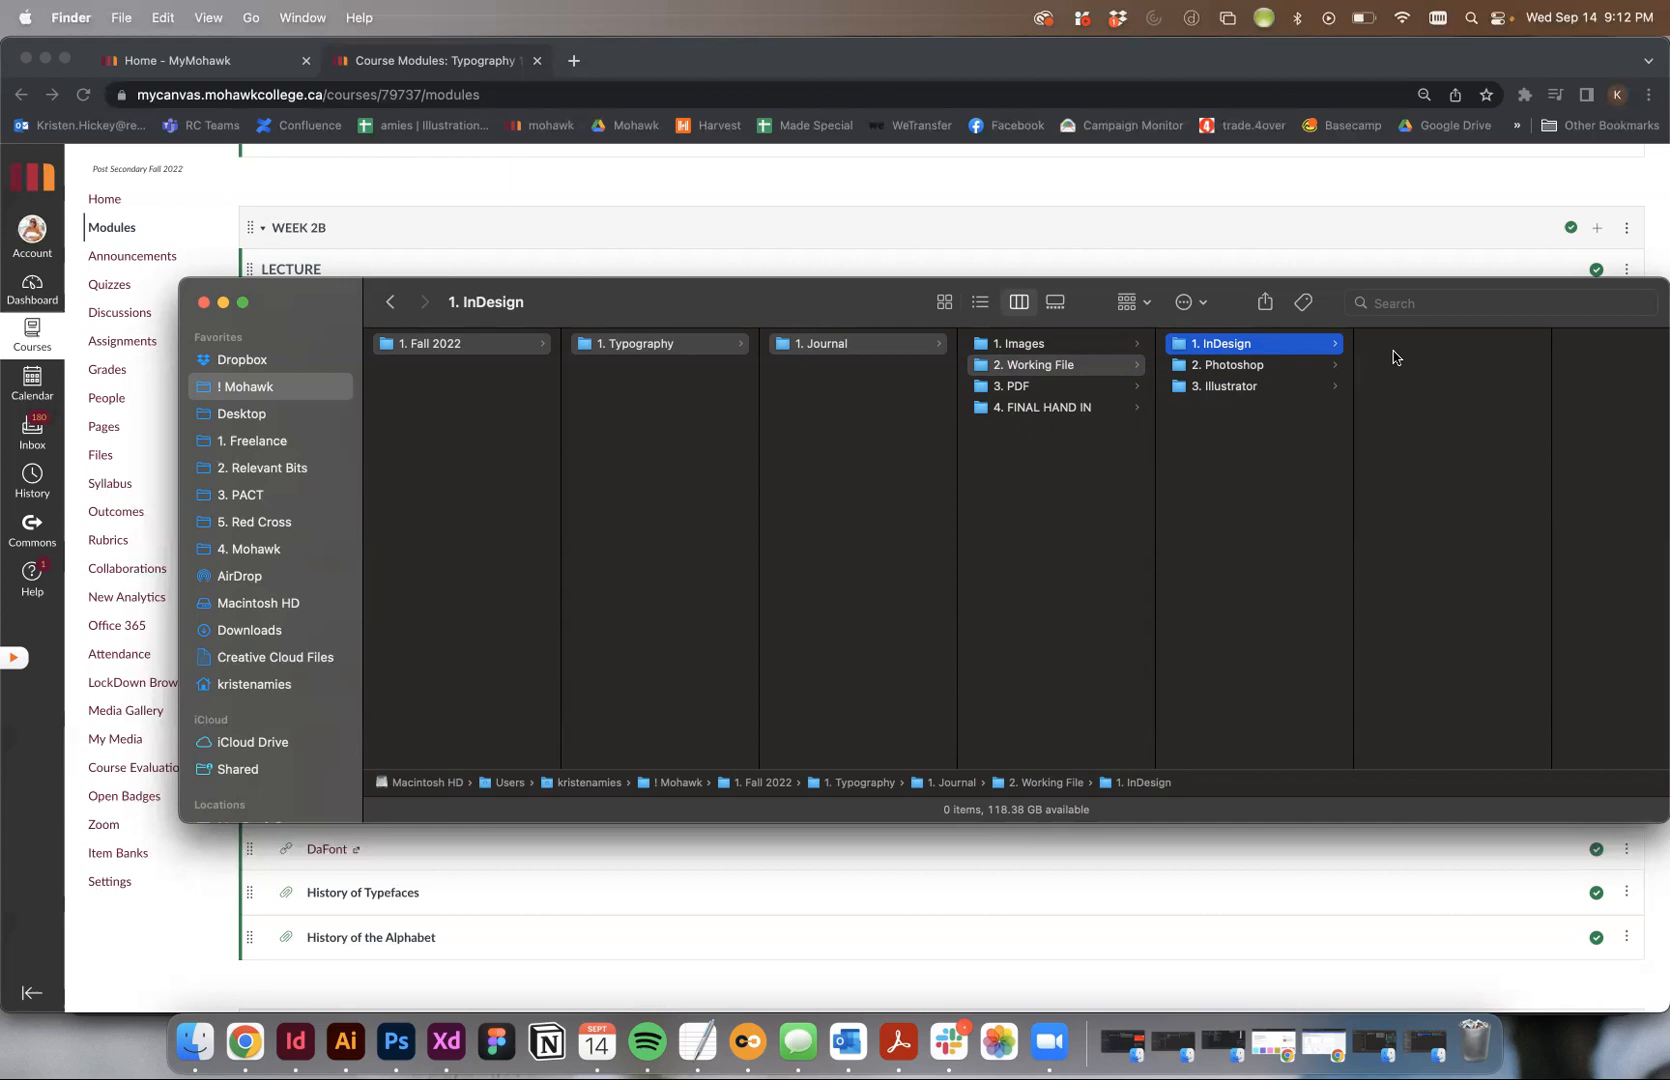
click(1080, 405)
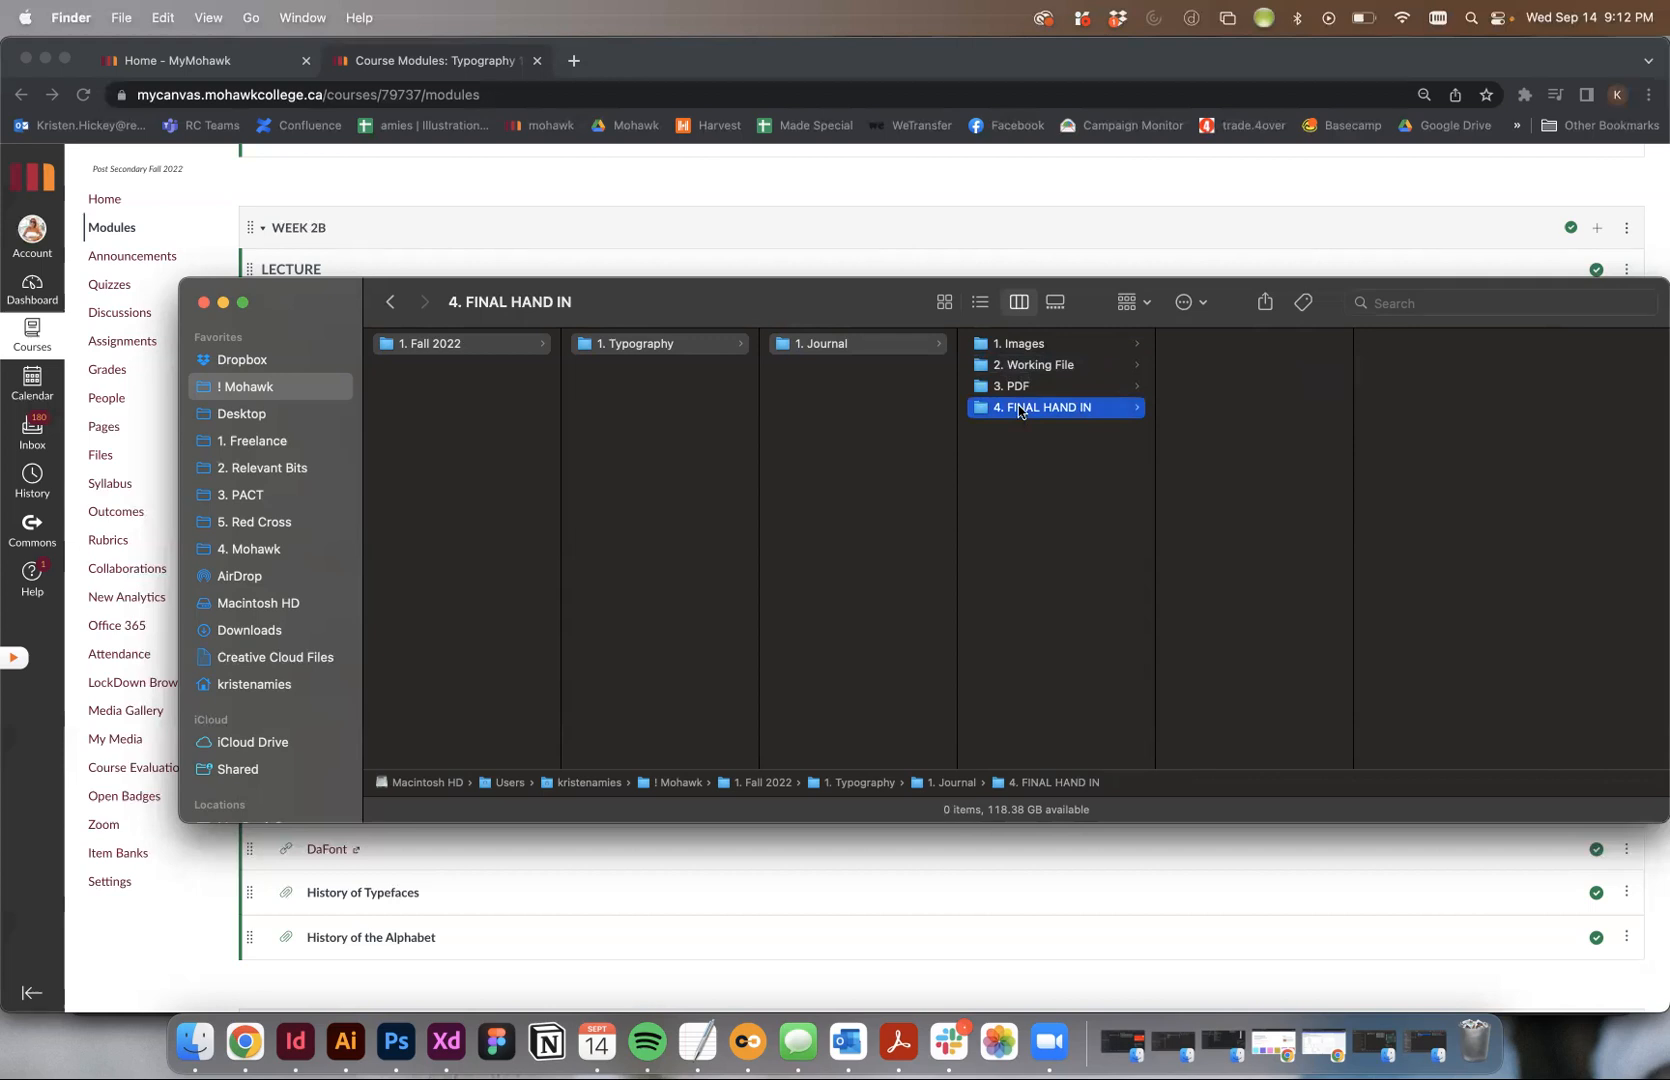
Step: Go back up from the journal's subfolders to the "1. Fall 2022" folder
click(1020, 558)
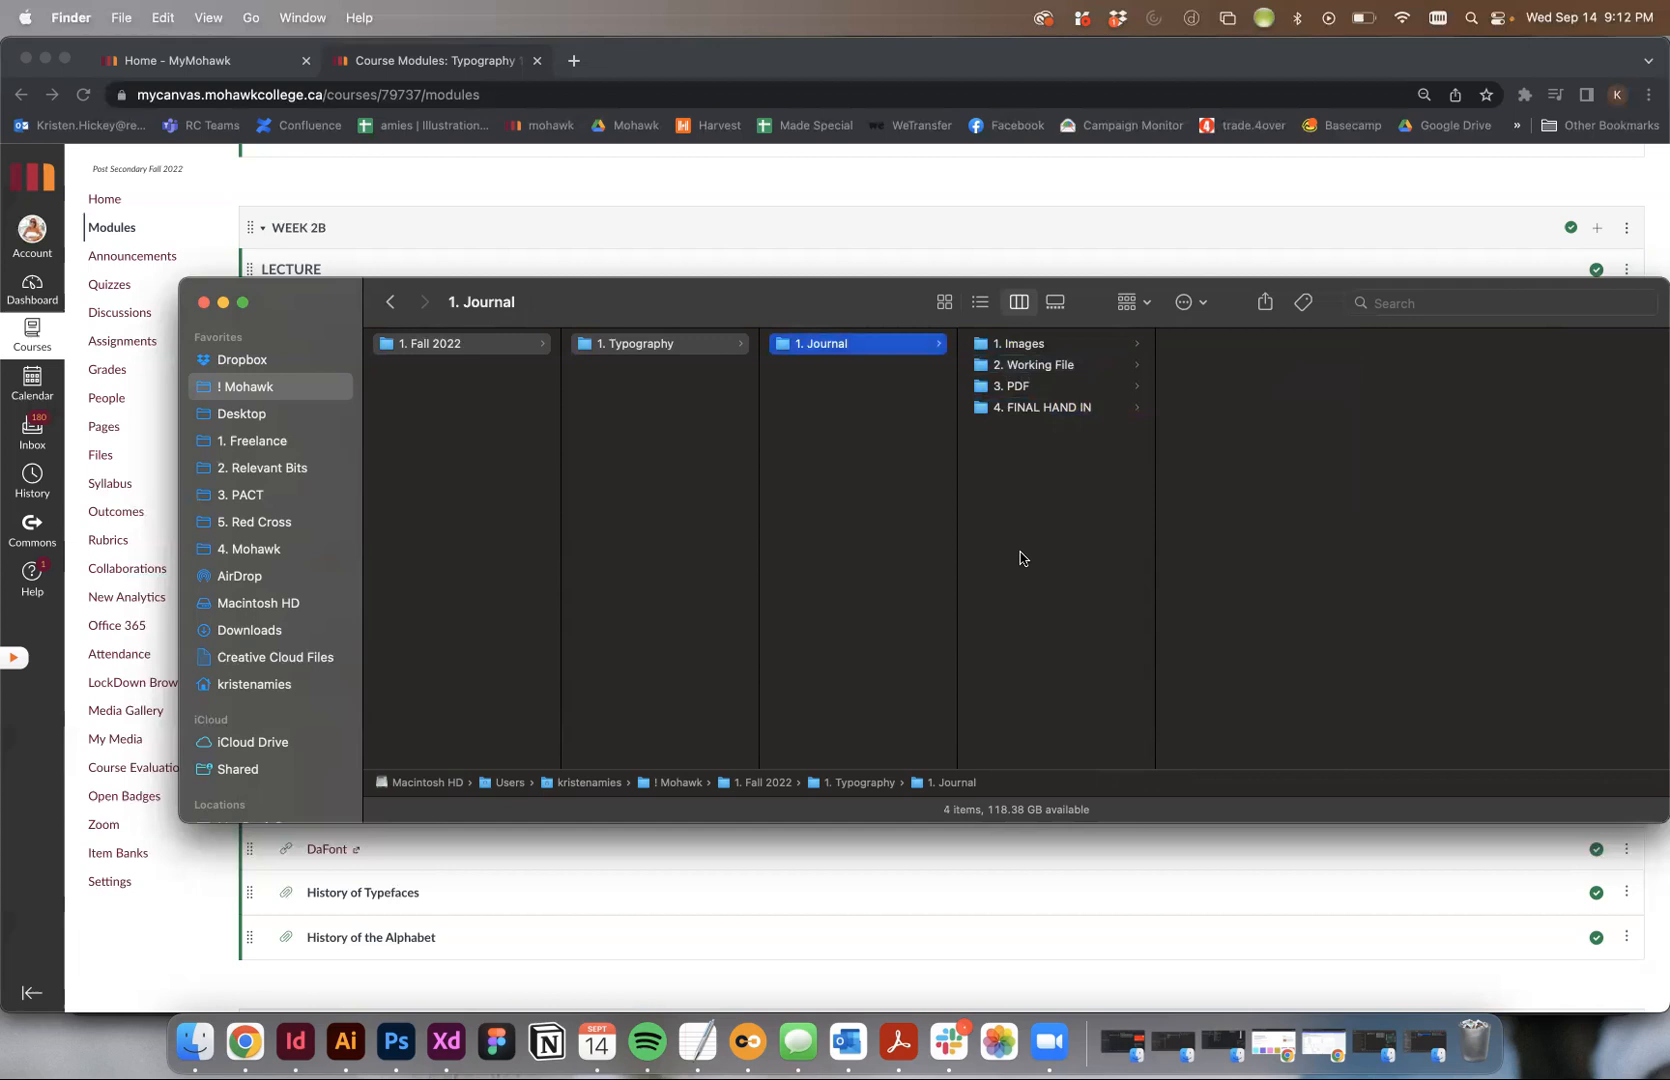
click(764, 600)
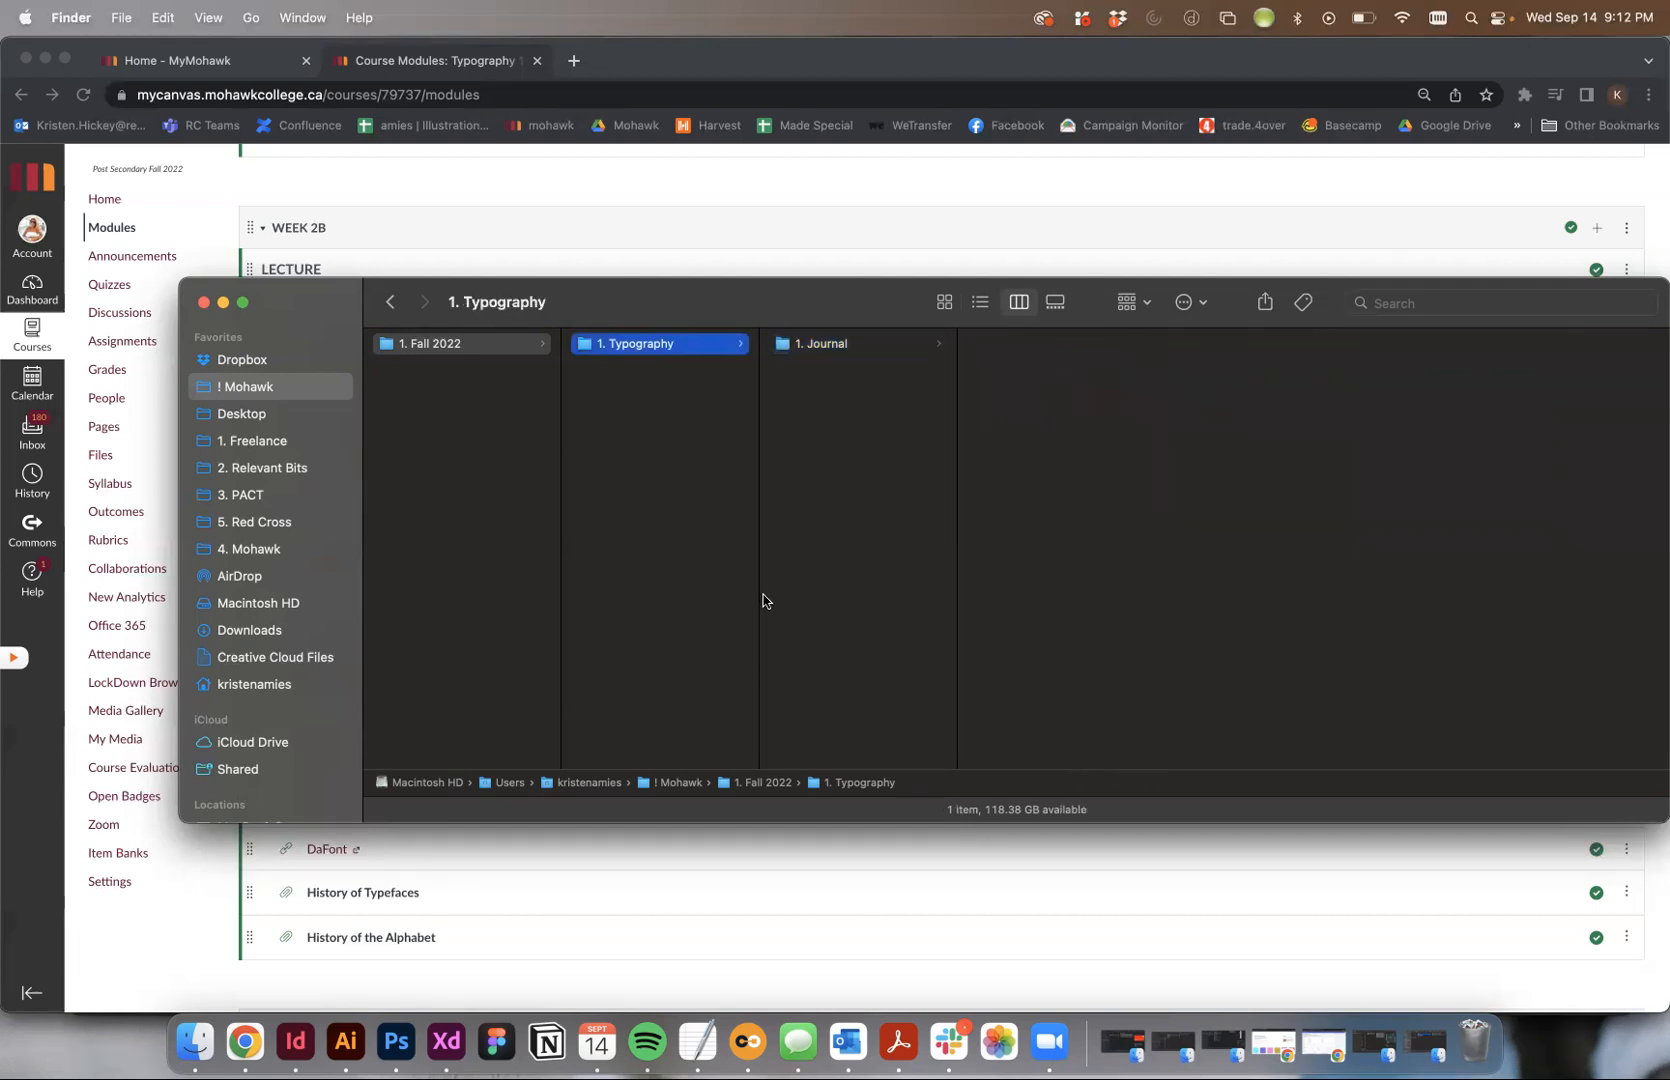
click(626, 552)
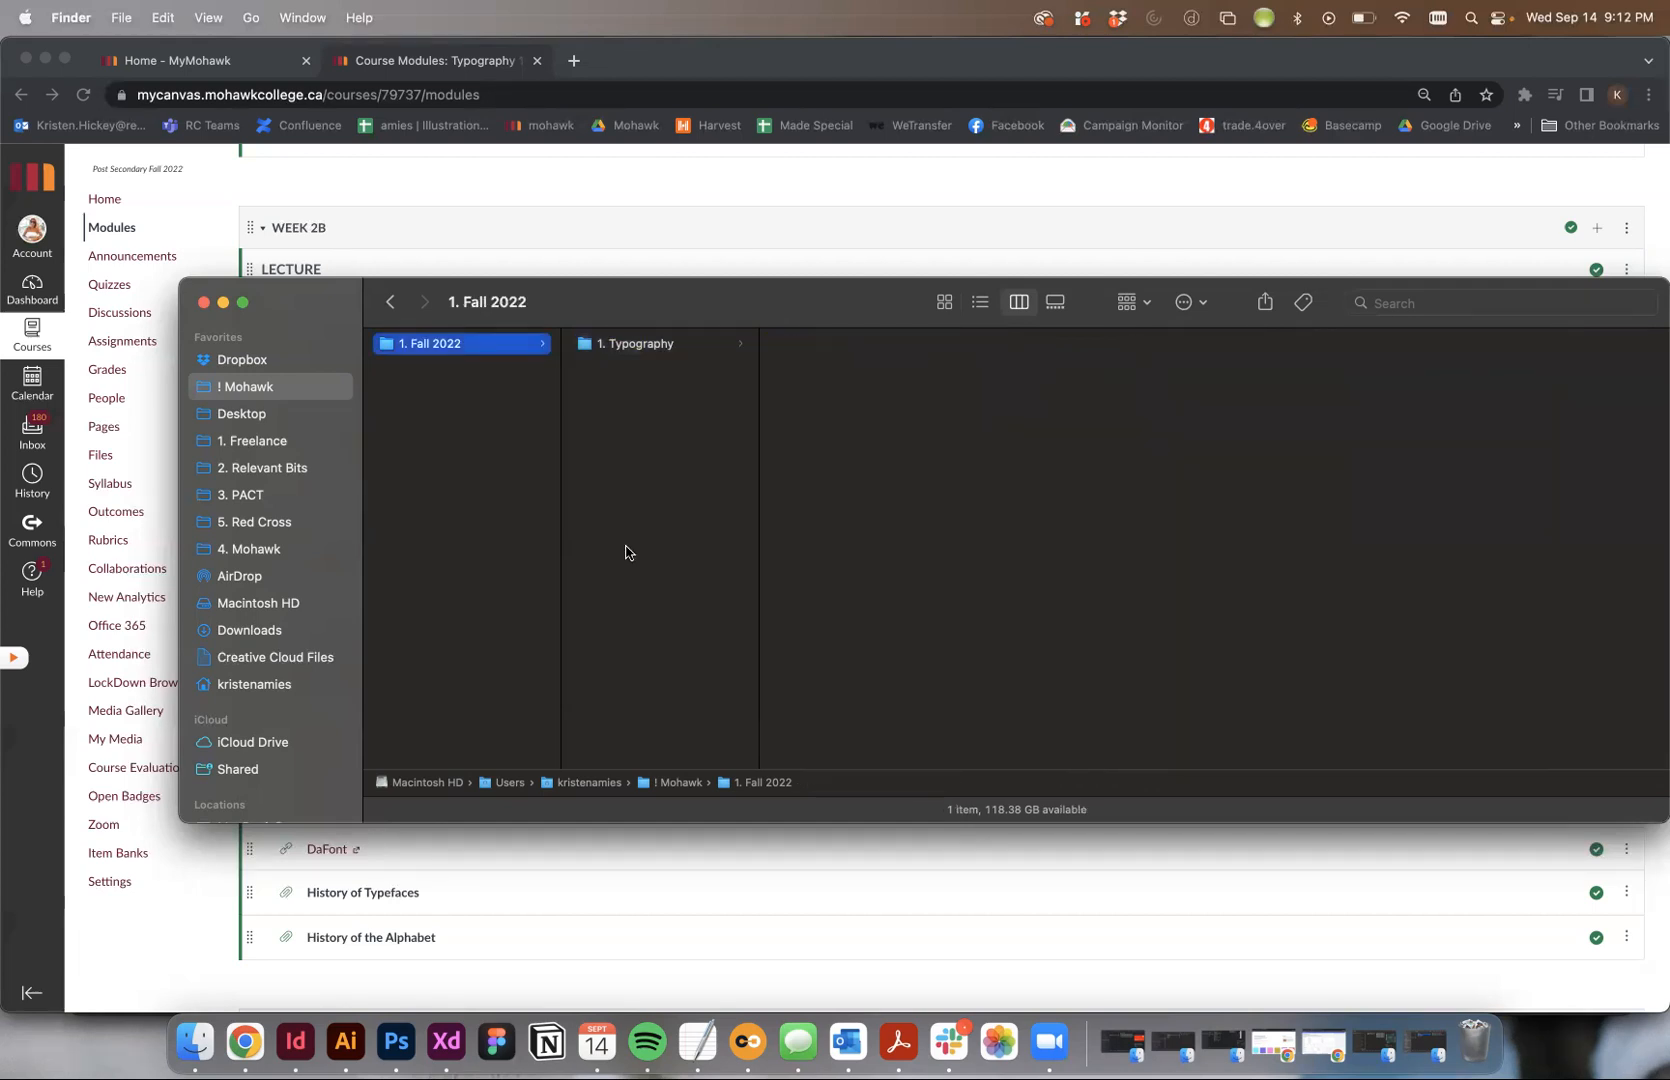